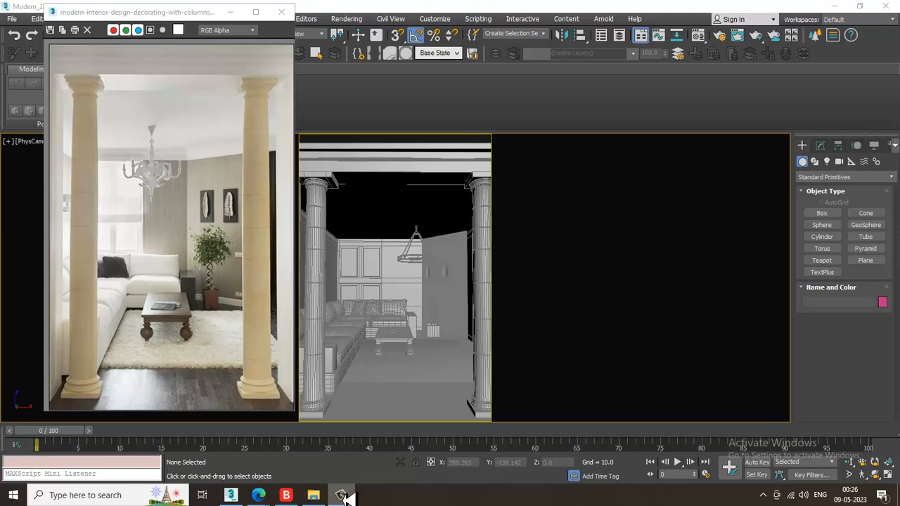
pyautogui.click(342, 496)
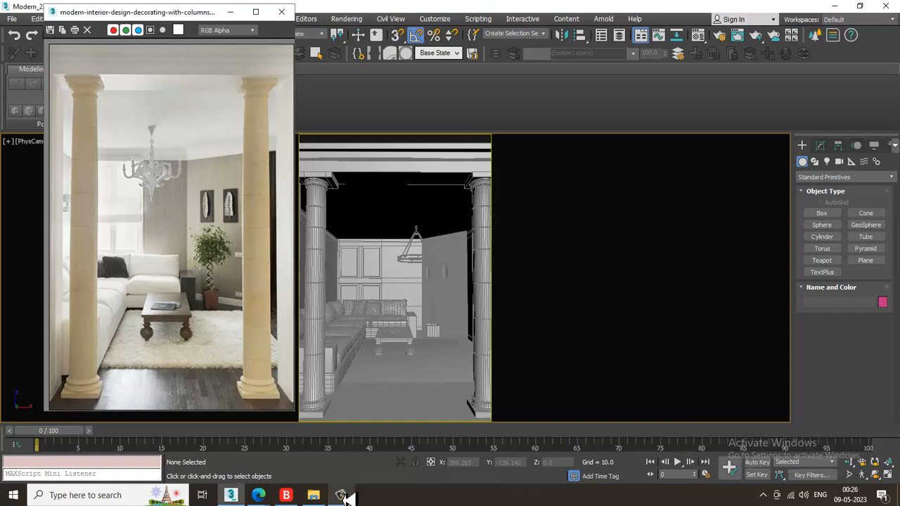
pyautogui.click(344, 496)
pyautogui.click(344, 497)
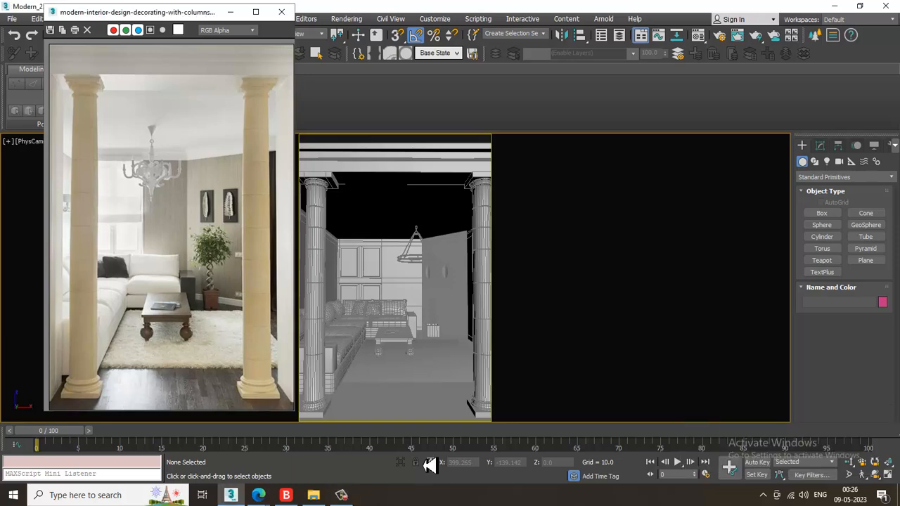
# Hide the ceiling slab above the room in the perspective view to expose the chandelier.
pyautogui.click(414, 231)
pyautogui.press('p')
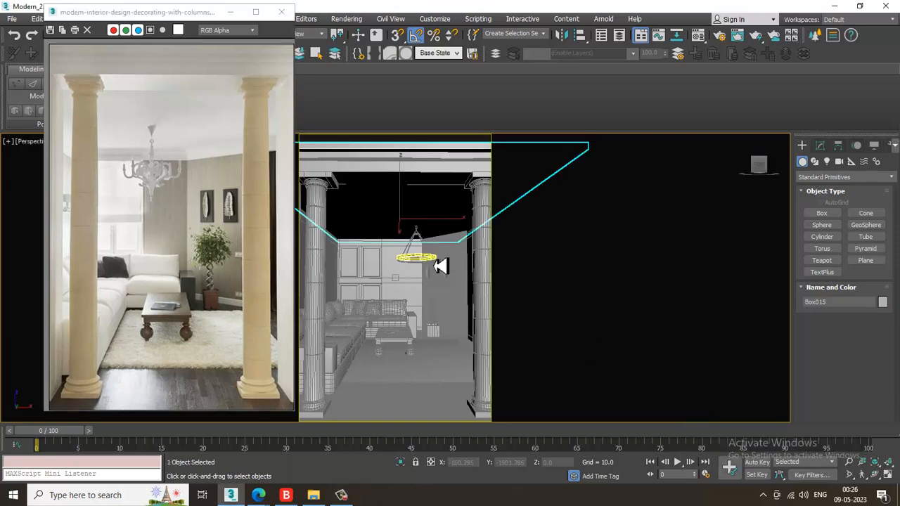
pyautogui.scroll(5, 440, 265)
pyautogui.keyDown('alt'); pyautogui.moveTo(516, 293); pyautogui.dragTo(533, 269, button='middle'); pyautogui.keyUp('alt')
pyautogui.rightClick(528, 253)
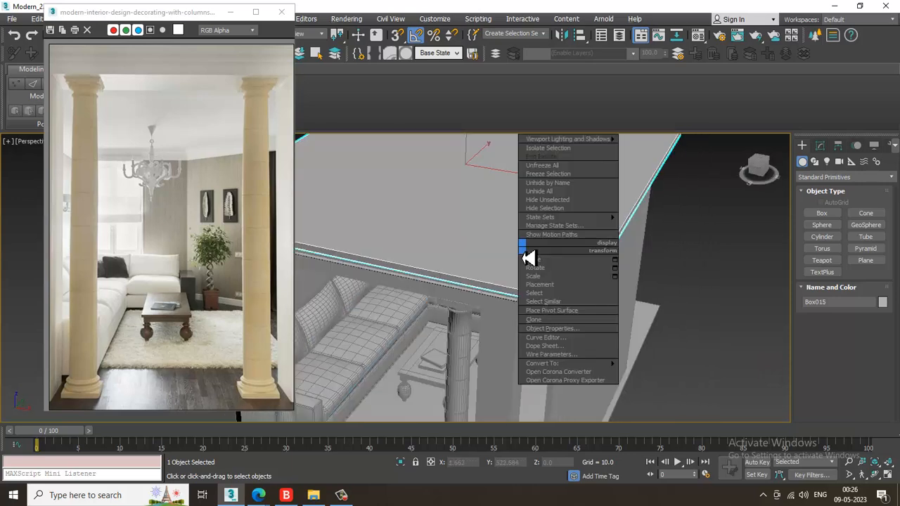
pyautogui.click(559, 208)
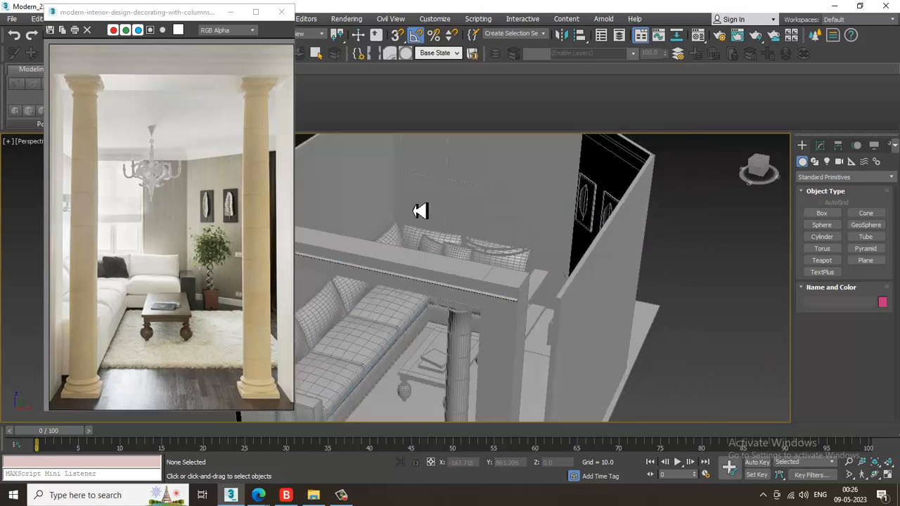
pyautogui.moveTo(544, 214)
pyautogui.keyDown('alt'); pyautogui.mouseDown(button='middle')
pyautogui.moveTo(588, 247)
pyautogui.moveTo(494, 251)
pyautogui.moveTo(596, 314)
pyautogui.moveTo(549, 292)
pyautogui.mouseUp(button='middle'); pyautogui.keyUp('alt')
pyautogui.scroll(3, 508, 270)
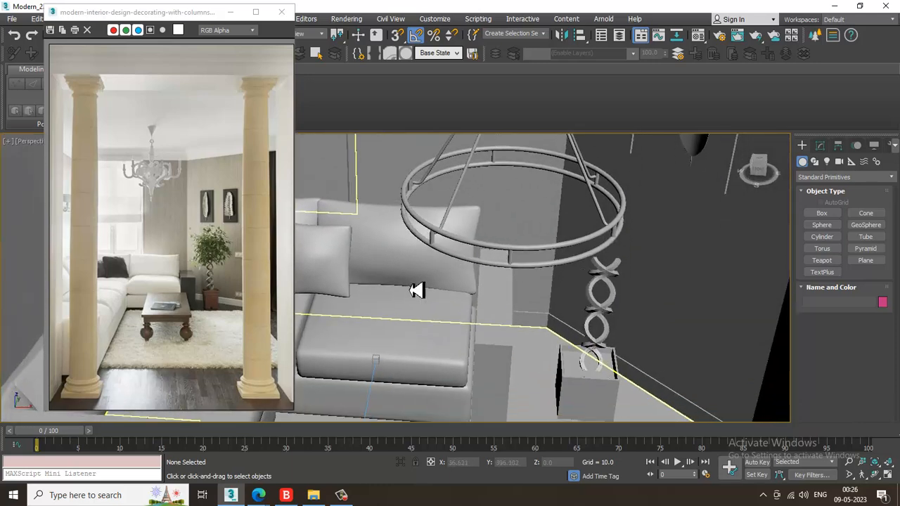
# Put away the room reference and open Untitled.png from the Interior folder as a chandelier reference, shrunk beside the chandelier.
pyautogui.click(230, 12)
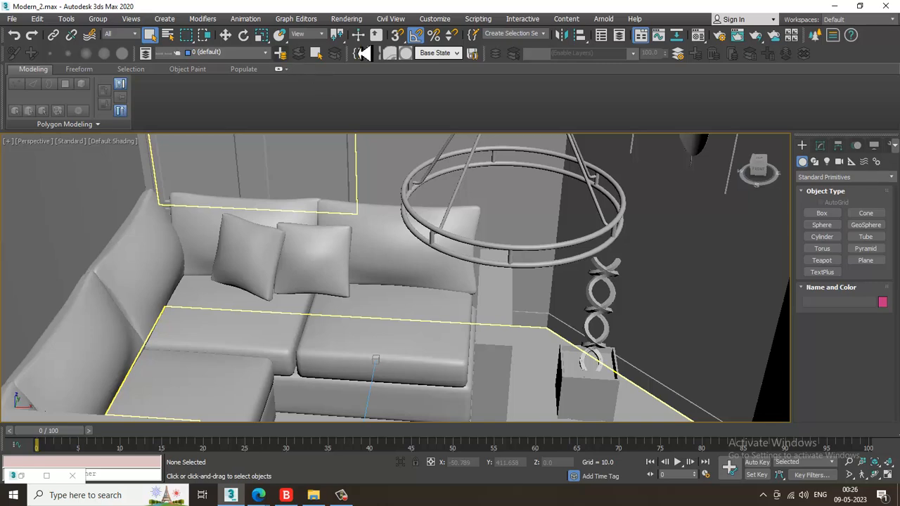
pyautogui.click(12, 19)
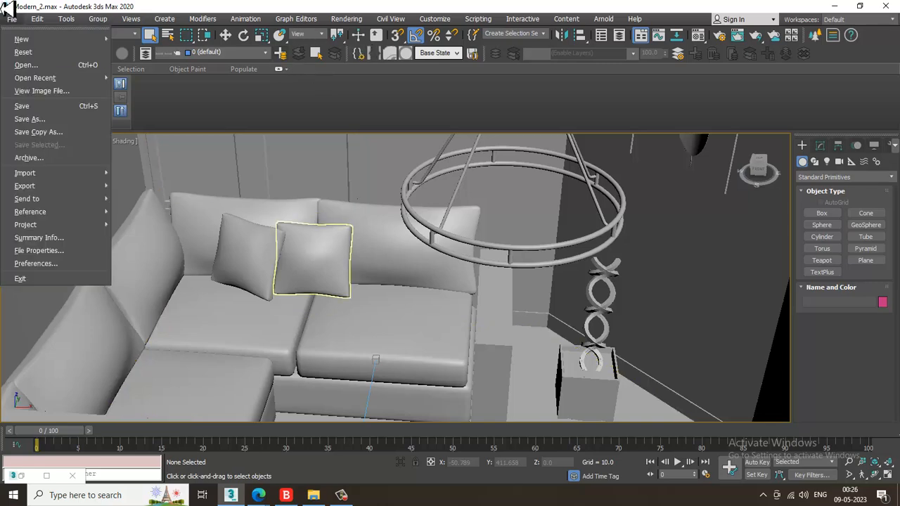
pyautogui.click(66, 105)
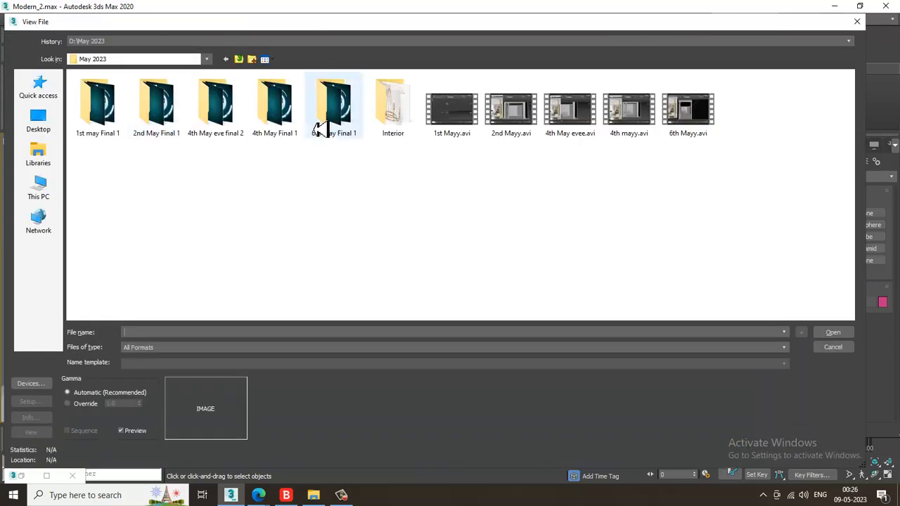
pyautogui.doubleClick(396, 120)
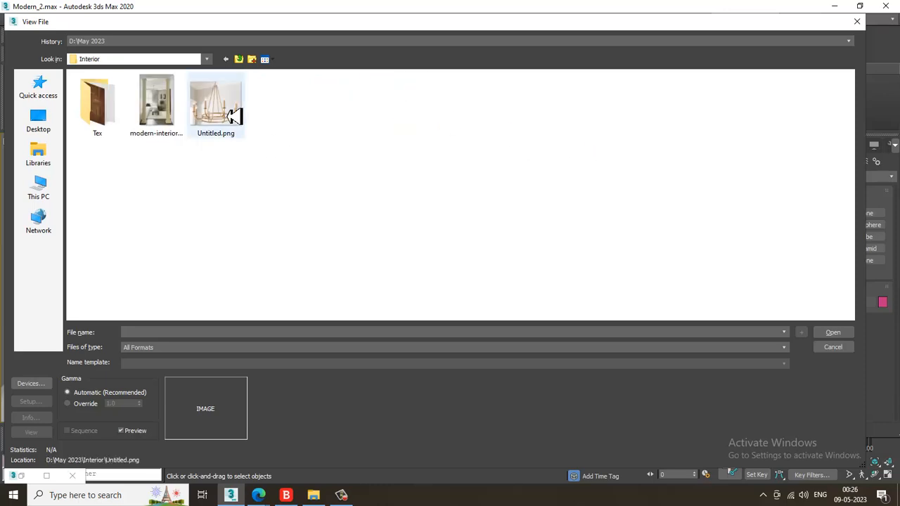
pyautogui.doubleClick(234, 115)
pyautogui.moveTo(463, 65); pyautogui.dragTo(222, 23)
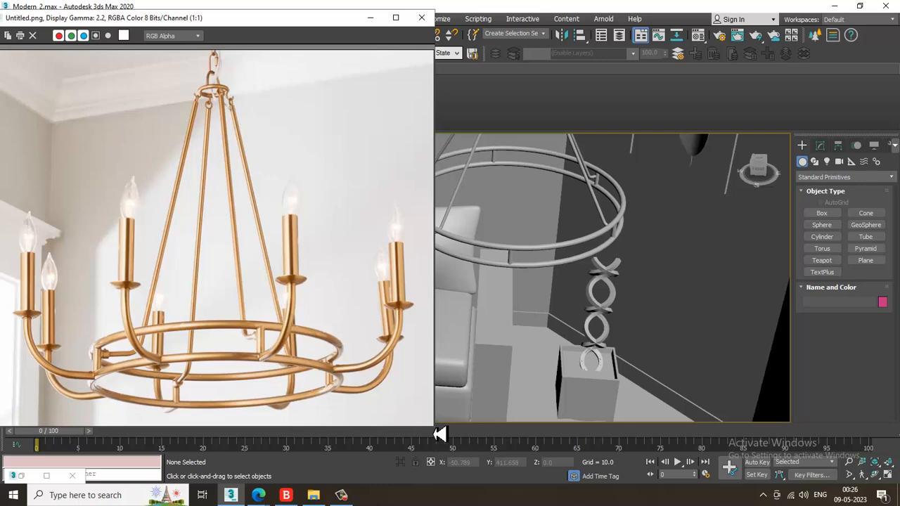
pyautogui.moveTo(443, 436); pyautogui.dragTo(362, 422)
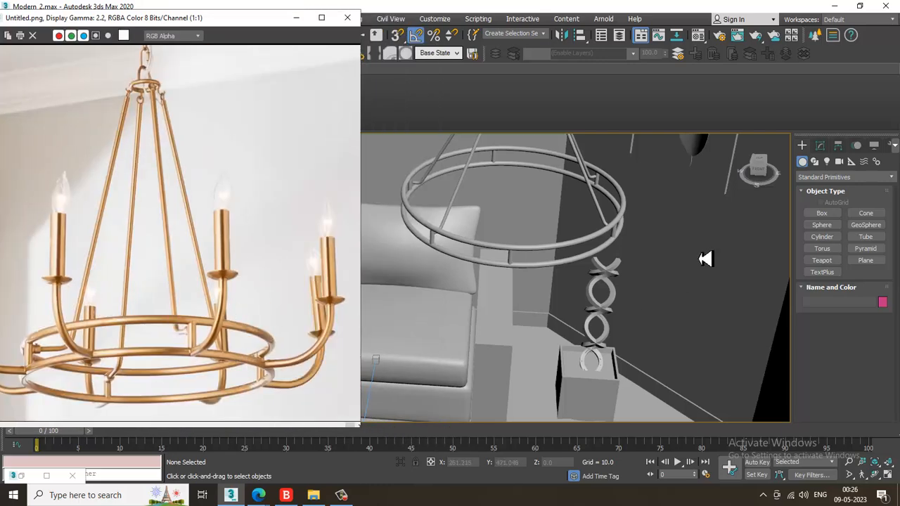
# Draw an L-shaped line in the front view, running outward from the chandelier's lower ring and rising about 19 units.
pyautogui.hotkey('alt', 'w')
pyautogui.hotkey('alt', 'w')
pyautogui.scroll(5, 613, 201)
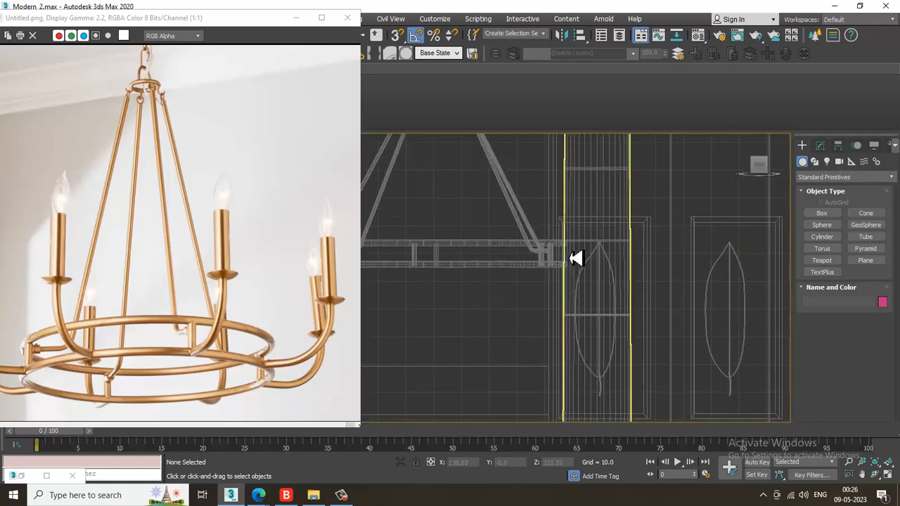
pyautogui.click(574, 258)
pyautogui.click(815, 161)
pyautogui.click(822, 222)
pyautogui.click(550, 267)
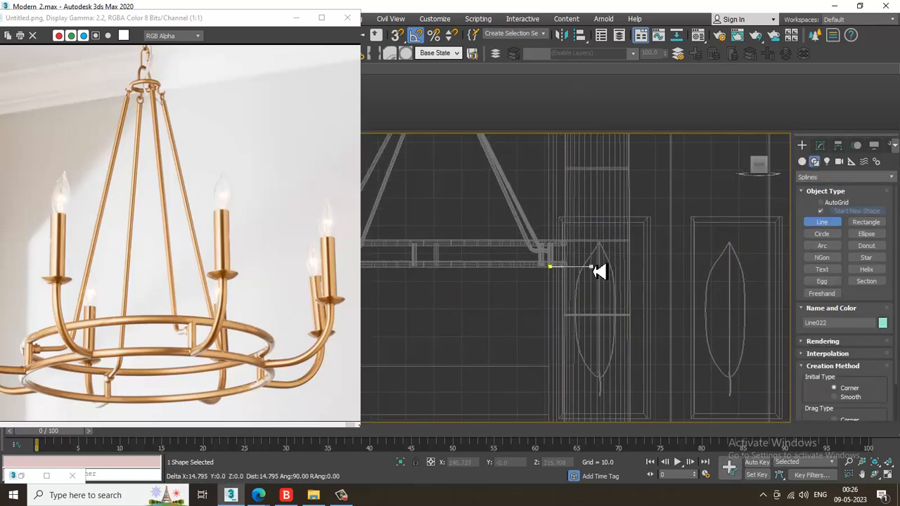
pyautogui.keyDown('shift'); pyautogui.click(605, 267); pyautogui.keyUp('shift')
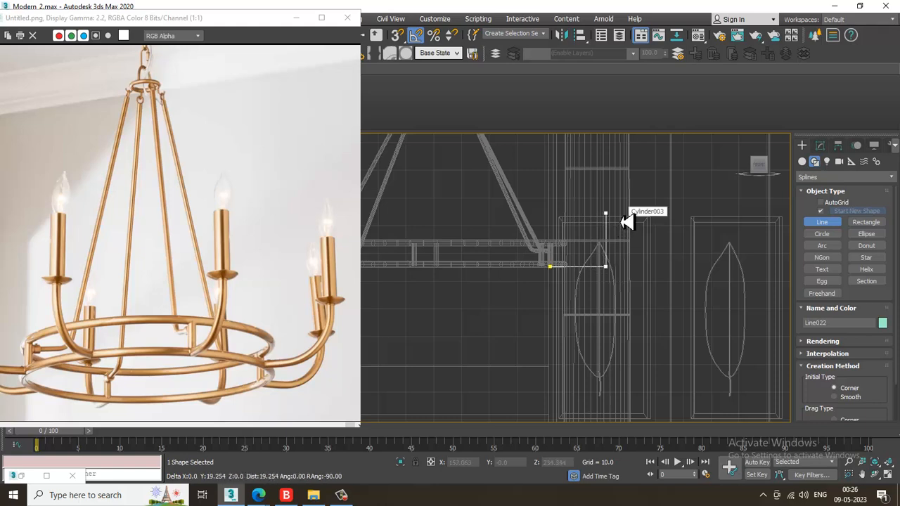
pyautogui.rightClick(627, 218)
# Enable viewport rendering for the L-shaped line with a radial section.
pyautogui.click(821, 147)
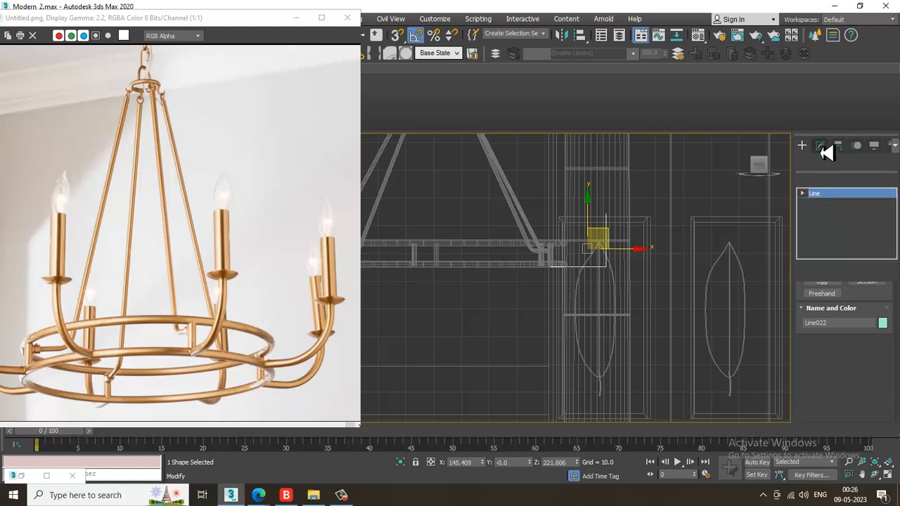
pyautogui.click(812, 298)
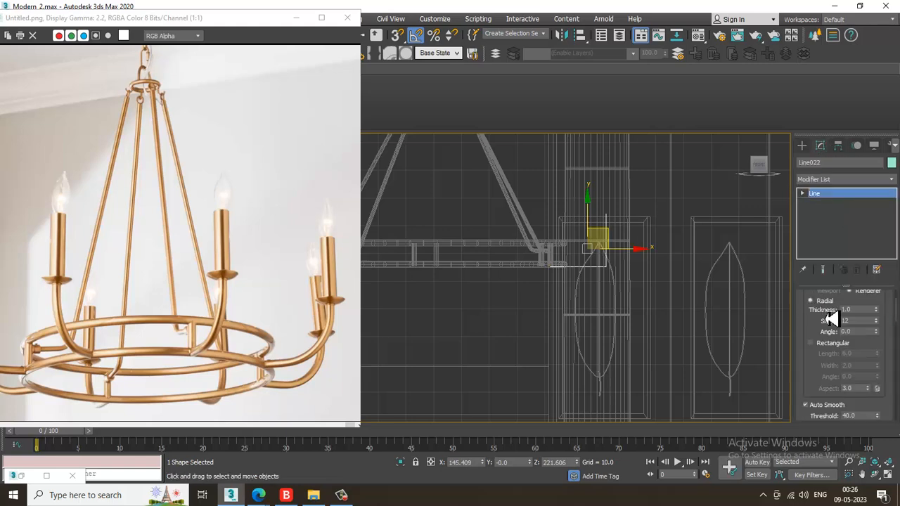
pyautogui.scroll(3, 821, 337)
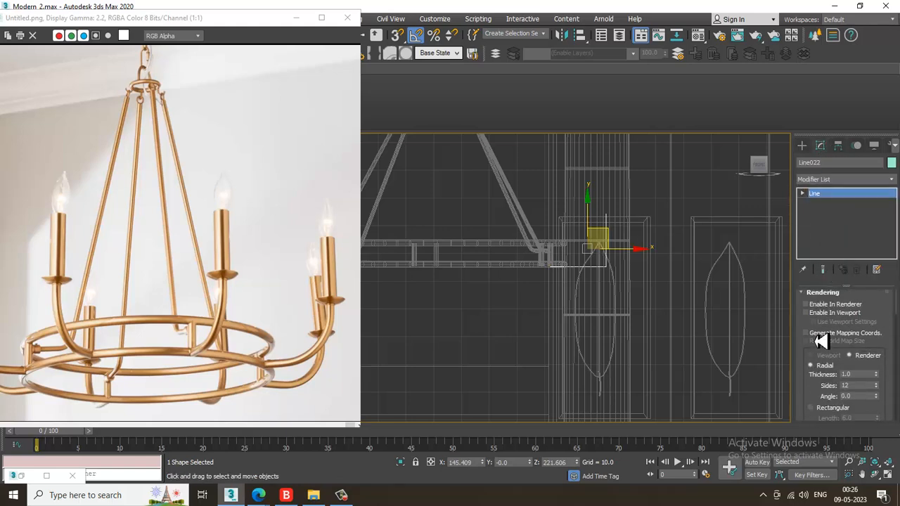
pyautogui.click(819, 314)
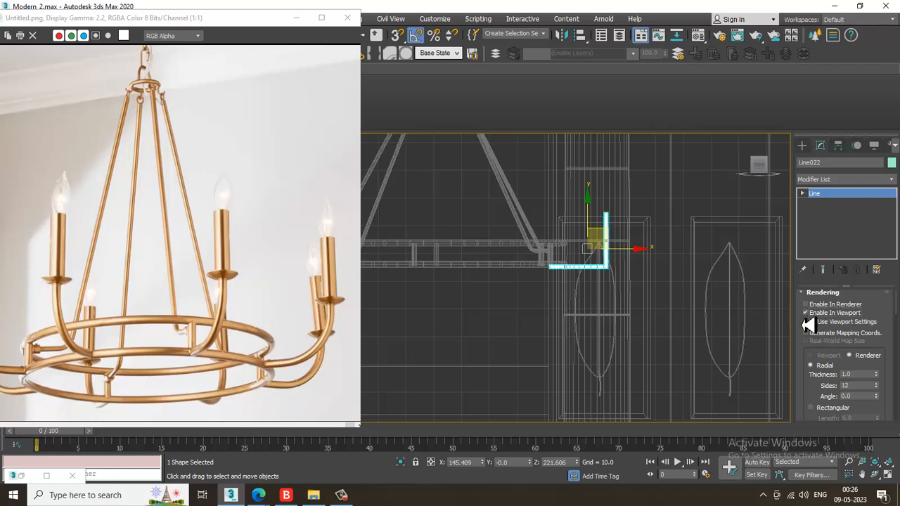
# Fillet the line's corner vertex into a broad curve like the reference chandelier's arm.
pyautogui.click(802, 194)
pyautogui.click(824, 203)
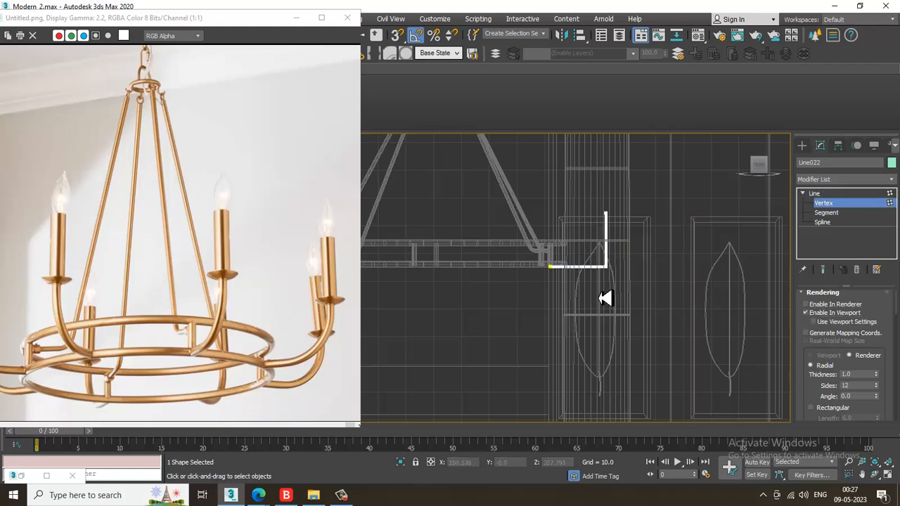
pyautogui.click(605, 267)
pyautogui.scroll(-10, 816, 406)
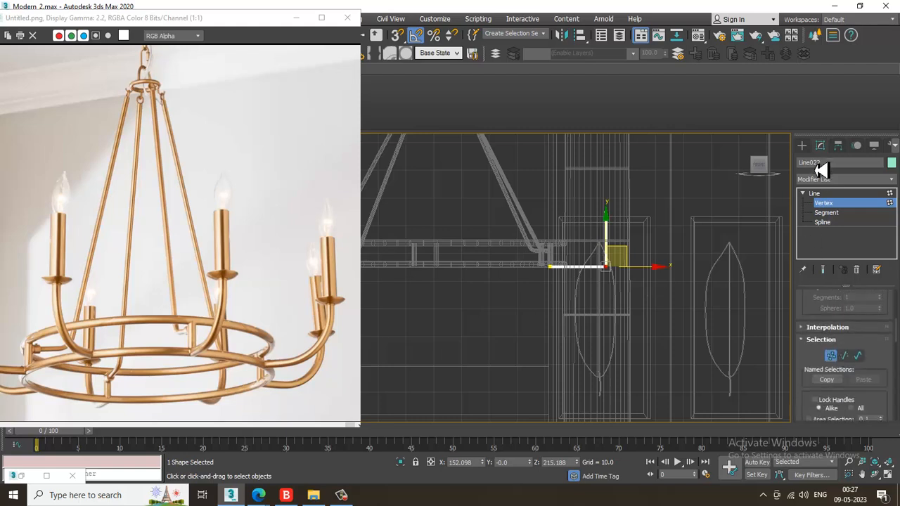
pyautogui.moveTo(864, 415); pyautogui.dragTo(880, 199)
pyautogui.click(821, 377)
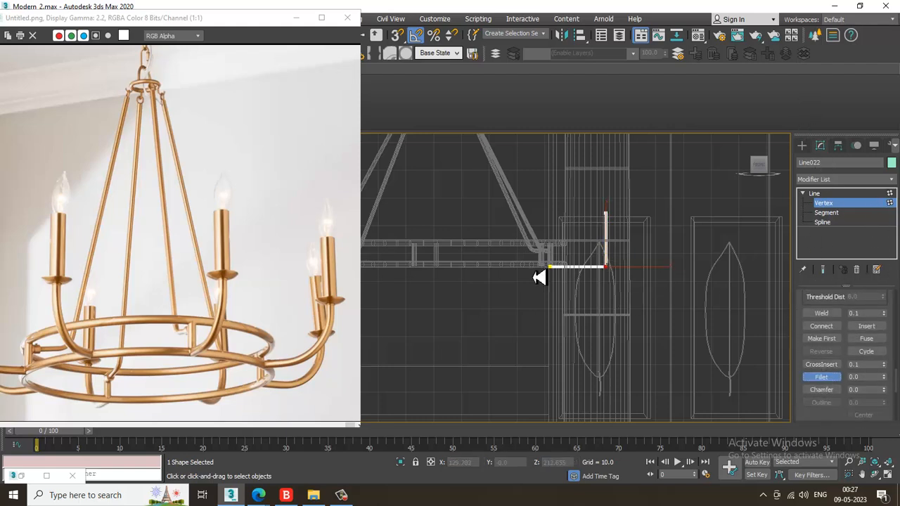
pyautogui.moveTo(606, 270); pyautogui.dragTo(616, 241)
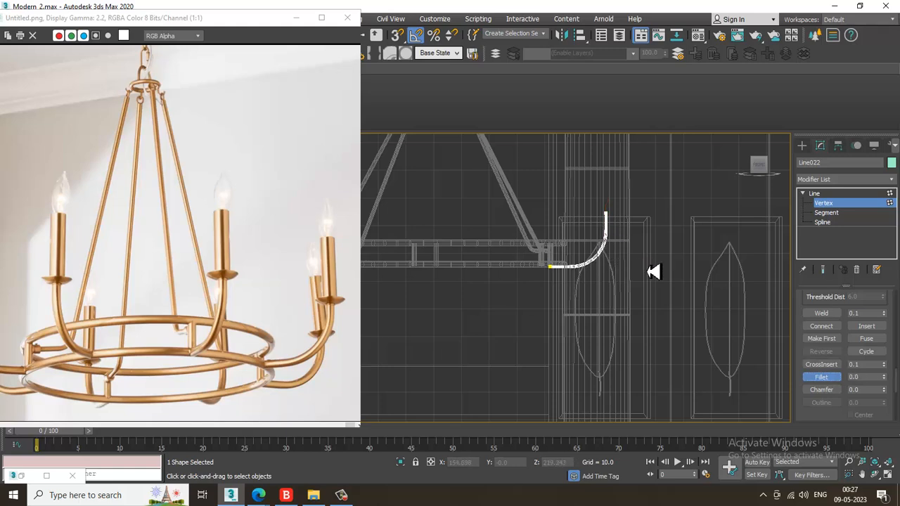
pyautogui.click(858, 194)
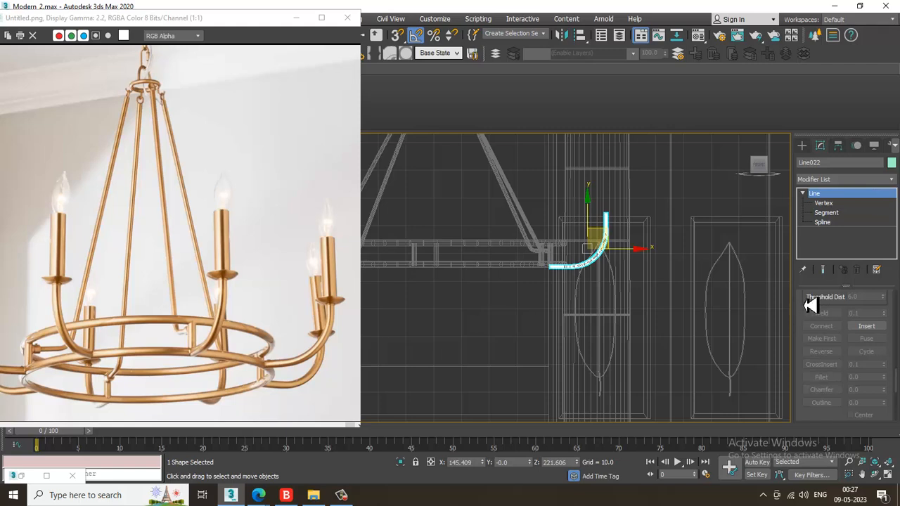
# Set the arm's radial thickness to 1.87 and raise the arm slightly to line up with the lower ring.
pyautogui.moveTo(810, 305); pyautogui.dragTo(812, 352)
pyautogui.moveTo(864, 325); pyautogui.dragTo(834, 468)
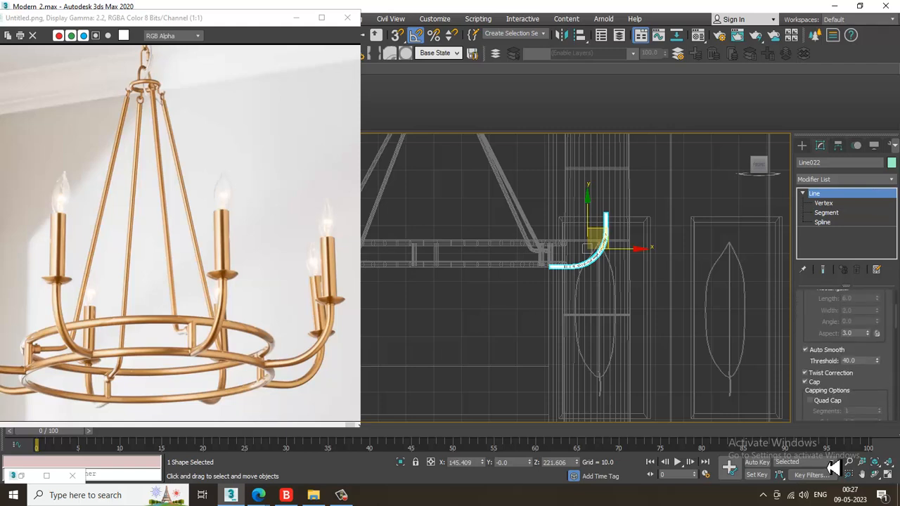
pyautogui.scroll(3, 870, 366)
pyautogui.moveTo(876, 368); pyautogui.dragTo(880, 321)
pyautogui.scroll(4, 619, 251)
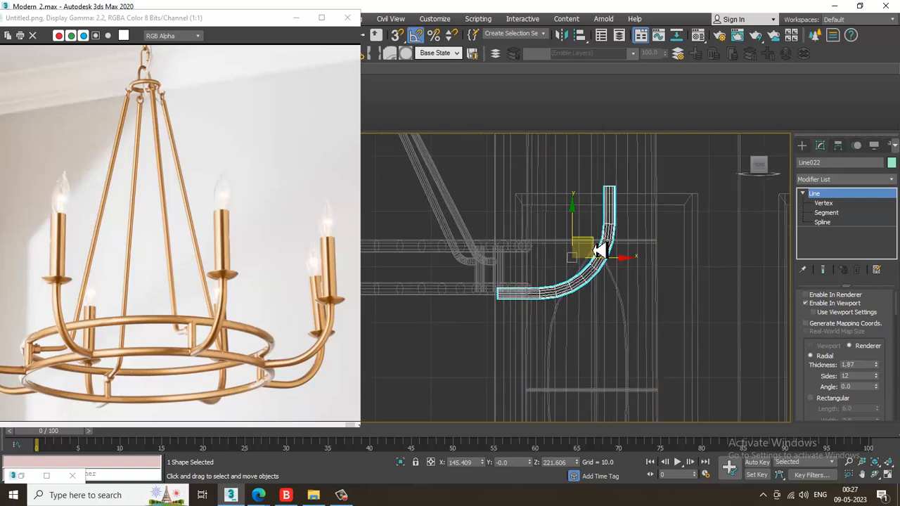
pyautogui.moveTo(572, 230); pyautogui.dragTo(573, 226)
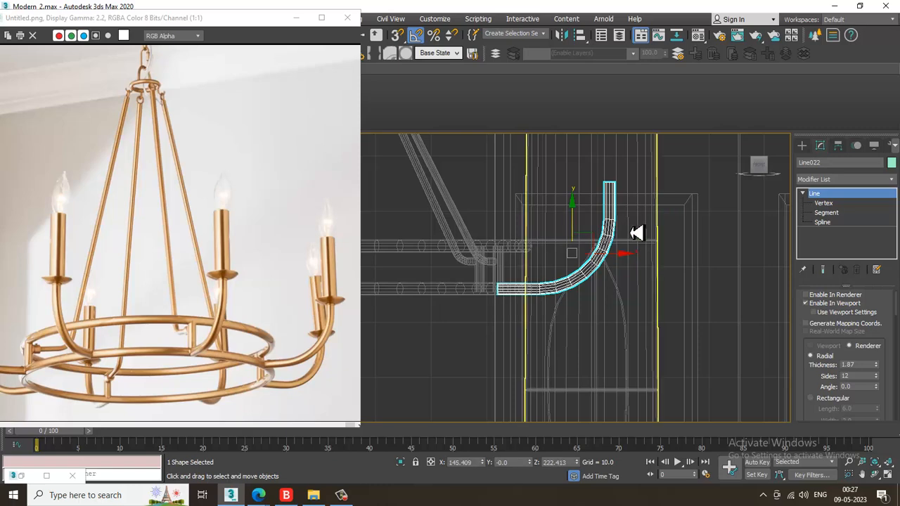
# Smooth the arm's curve by setting its interpolation steps to 14.
pyautogui.scroll(2, 639, 309)
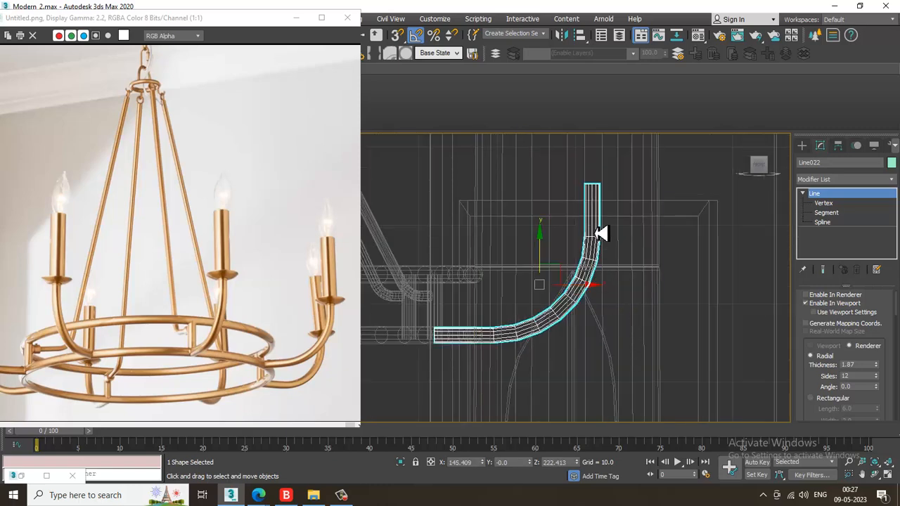
pyautogui.moveTo(828, 340); pyautogui.dragTo(824, 154)
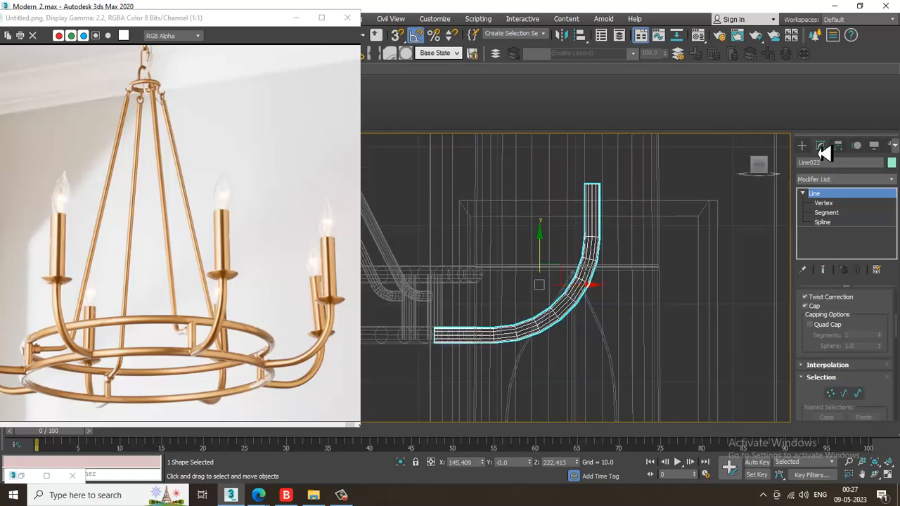
pyautogui.click(816, 365)
pyautogui.moveTo(875, 382); pyautogui.dragTo(876, 382)
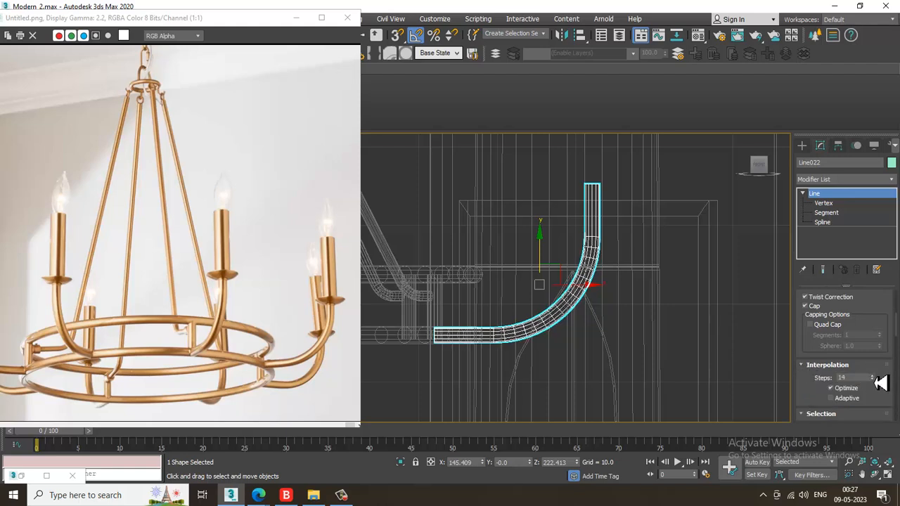
# Convert the curved arm to an editable poly.
pyautogui.rightClick(591, 218)
pyautogui.moveTo(675, 339)
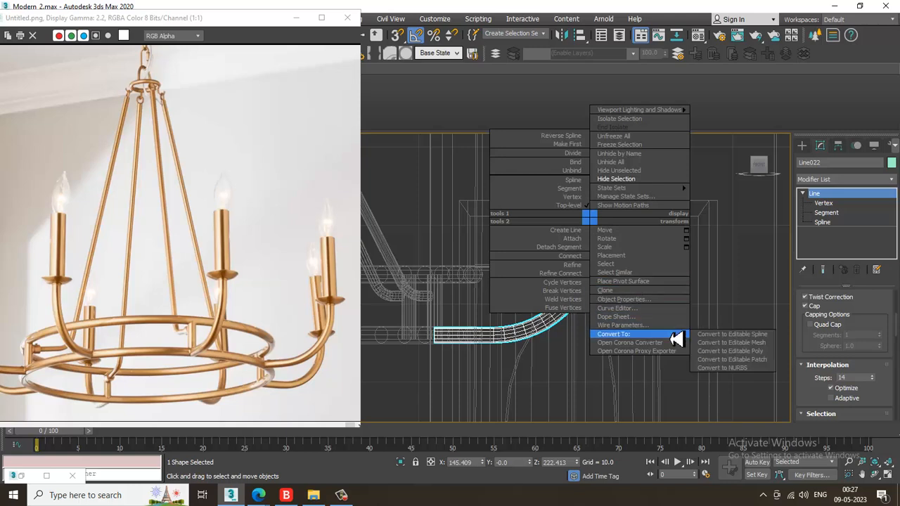
pyautogui.click(744, 352)
# Bevel the polygon capping the arm's upper end outward into a drip cup, with height 0.792 and outline 1.687.
pyautogui.press('q')
pyautogui.press('4')
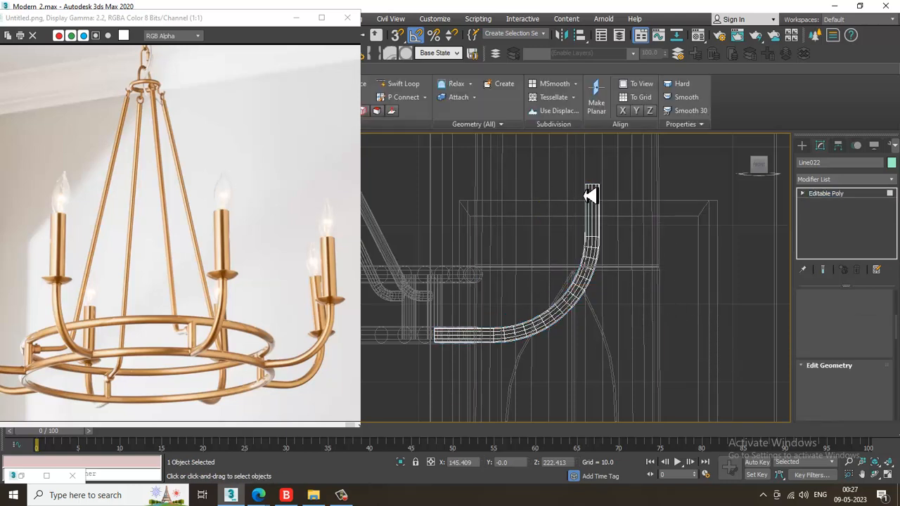
pyautogui.click(597, 224)
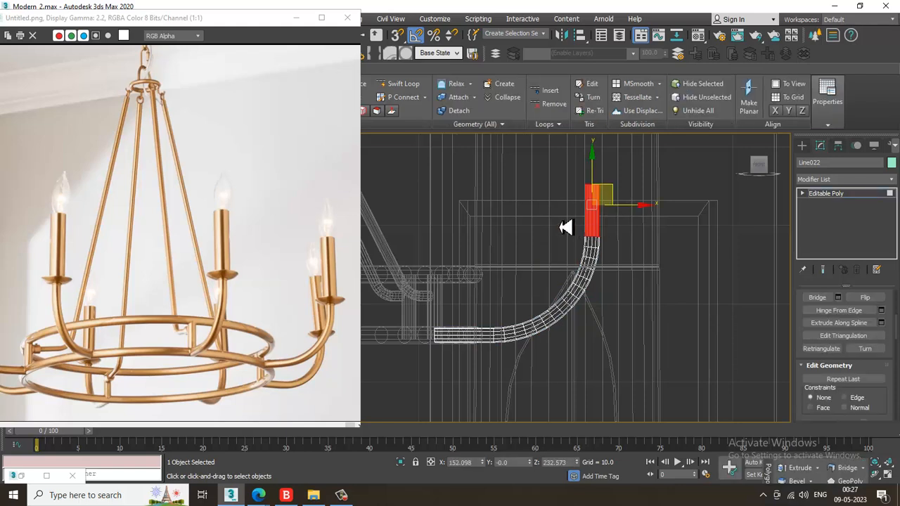
pyautogui.keyDown('alt'); pyautogui.moveTo(565, 220); pyautogui.dragTo(669, 299); pyautogui.keyUp('alt')
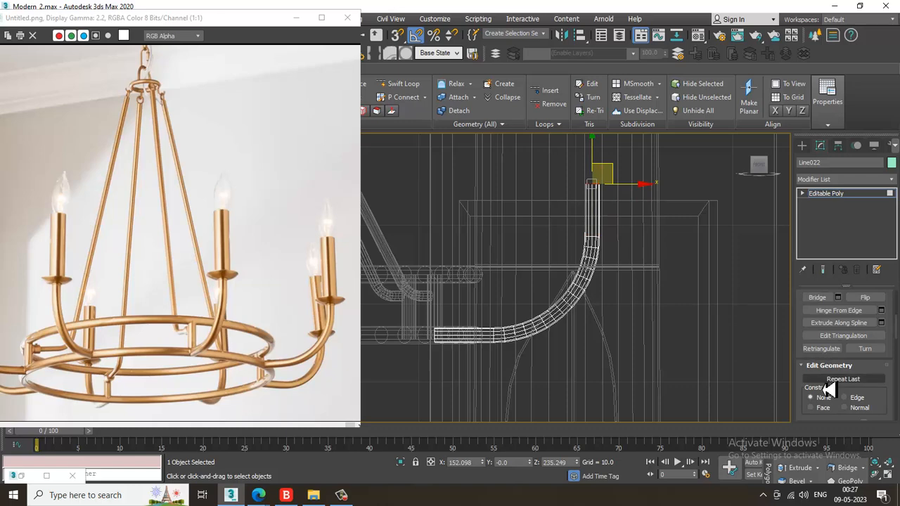
pyautogui.moveTo(805, 306); pyautogui.dragTo(811, 419)
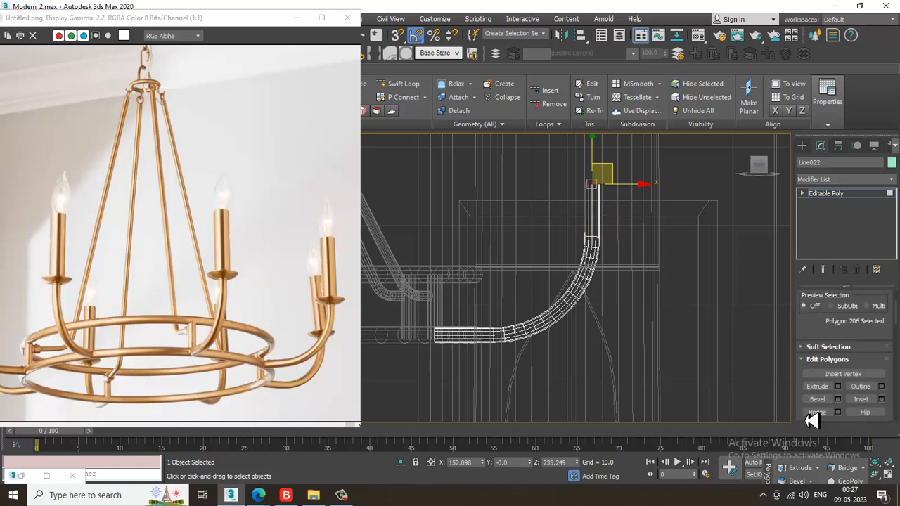
pyautogui.click(838, 399)
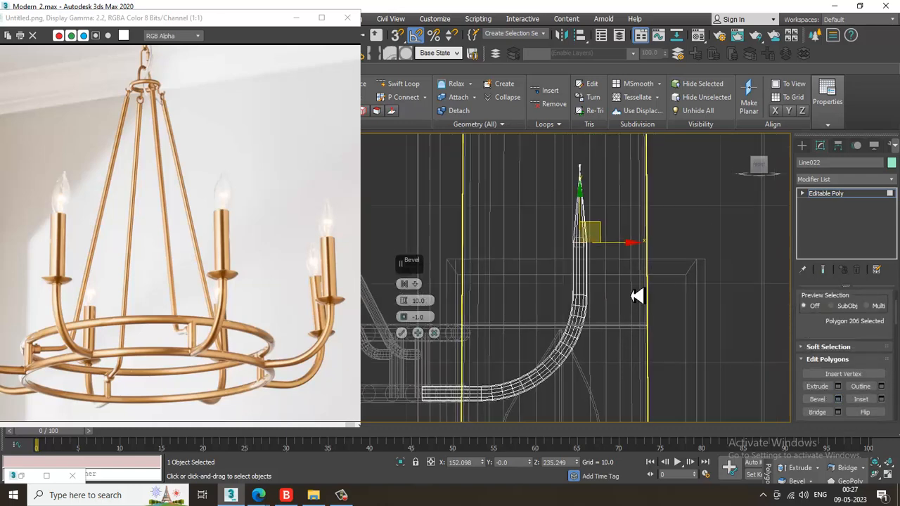
pyautogui.moveTo(410, 334); pyautogui.dragTo(428, 373)
pyautogui.moveTo(405, 320)
pyautogui.mouseDown()
pyautogui.moveTo(401, 304)
pyautogui.moveTo(415, 322)
pyautogui.moveTo(410, 312)
pyautogui.mouseUp()
pyautogui.scroll(3, 492, 308)
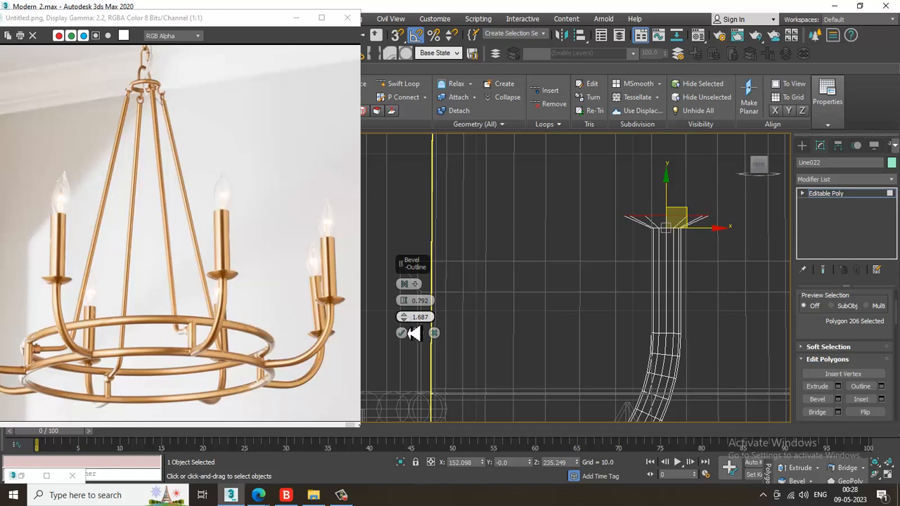
pyautogui.click(403, 335)
# Inset the top polygon of the drip cup by 1.118.
pyautogui.hotkey('alt', 'w')
pyautogui.middleClick(611, 359)
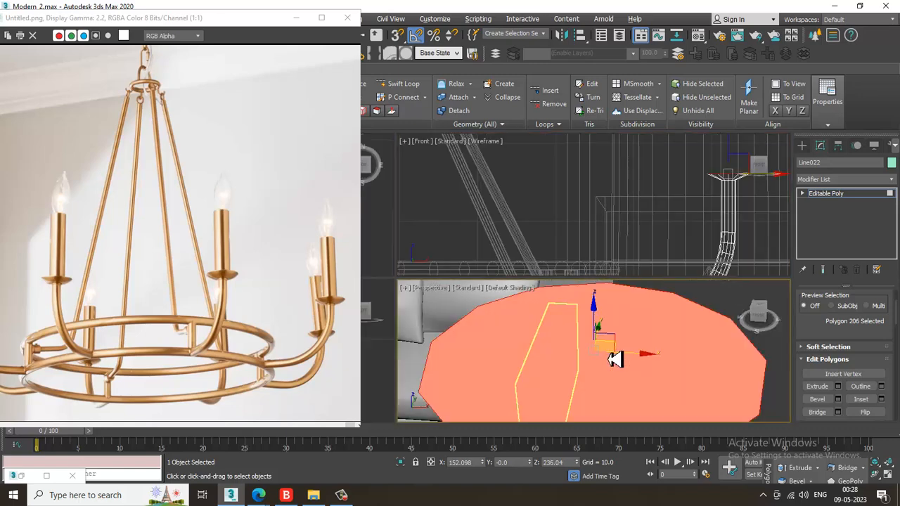
pyautogui.press('z')
pyautogui.hotkey('alt', 'w')
pyautogui.scroll(-6, 613, 322)
pyautogui.moveTo(612, 321); pyautogui.dragTo(639, 270, button='middle')
pyautogui.scroll(4, 665, 209)
pyautogui.scroll(2, 638, 270)
pyautogui.scroll(-2, 643, 267)
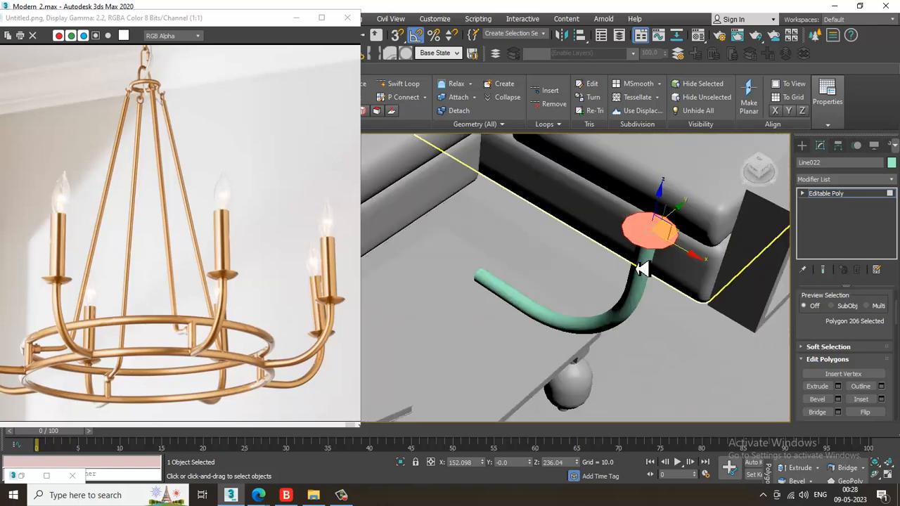
pyautogui.click(881, 398)
pyautogui.moveTo(410, 303); pyautogui.dragTo(415, 308)
pyautogui.press('F4')
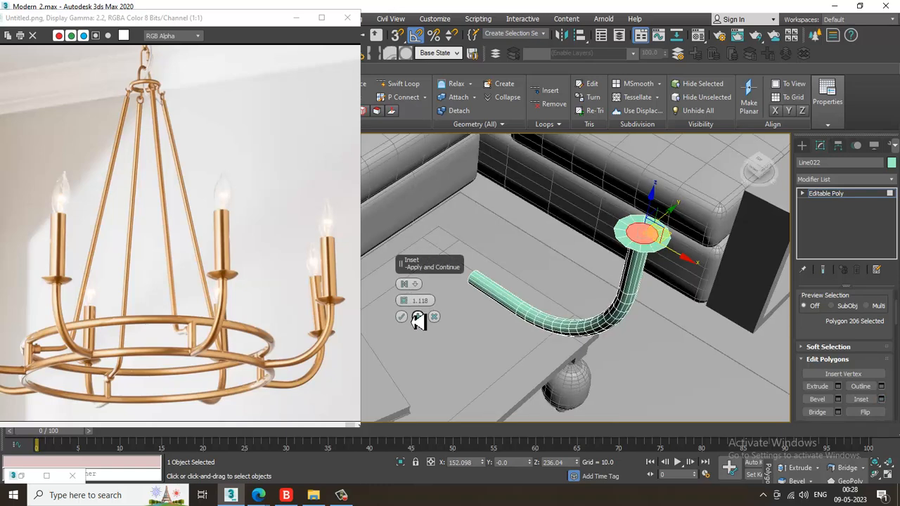
pyautogui.click(402, 316)
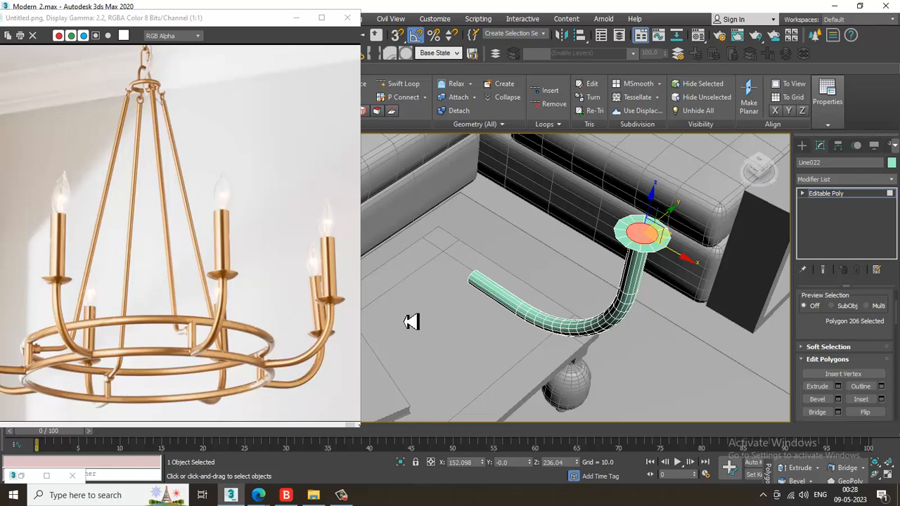
# Extrude the inset polygon upward by 10 to form the candle sleeve.
pyautogui.click(837, 387)
pyautogui.keyDown('alt'); pyautogui.moveTo(713, 316); pyautogui.dragTo(661, 264, button='middle'); pyautogui.keyUp('alt')
pyautogui.hotkey('alt', 'w')
pyautogui.hotkey('alt', 'w')
pyautogui.moveTo(739, 233); pyautogui.dragTo(603, 347, button='middle')
pyautogui.scroll(-4, 705, 225)
pyautogui.scroll(-2, 603, 348)
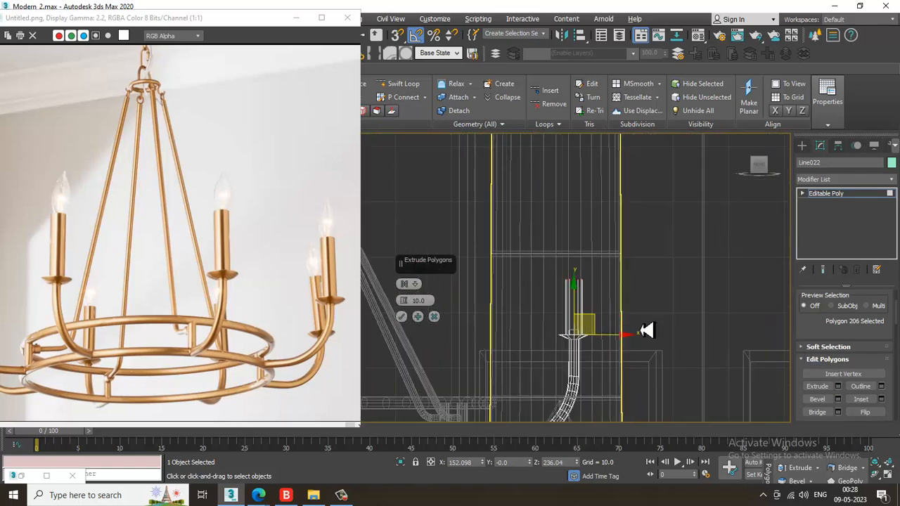
pyautogui.click(402, 317)
# Lengthen the candle sleeve by raising its top polygon to about Z 250.9.
pyautogui.moveTo(579, 259); pyautogui.dragTo(576, 224)
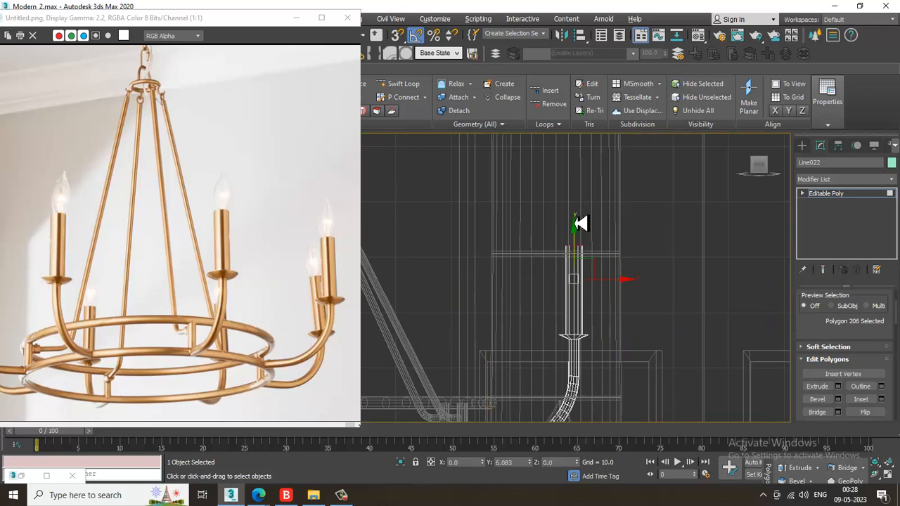
pyautogui.scroll(-3, 591, 239)
pyautogui.scroll(5, 605, 243)
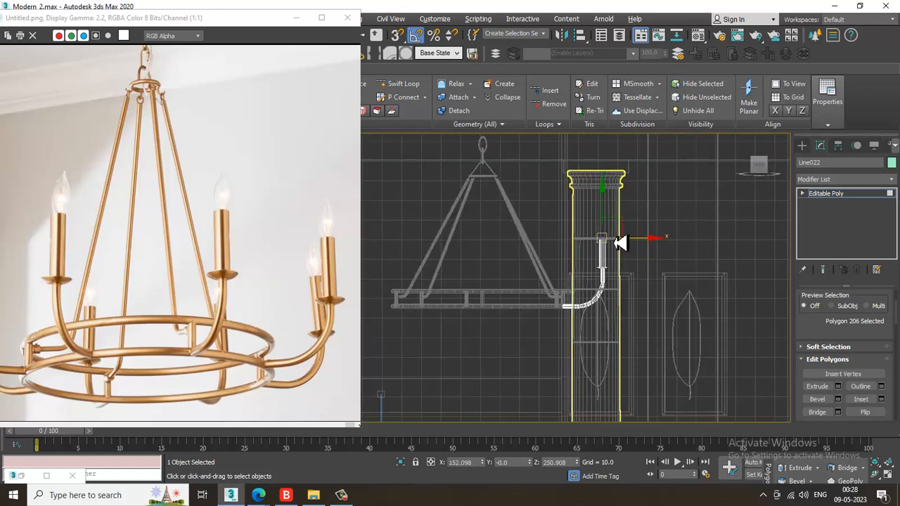
pyautogui.scroll(5, 598, 244)
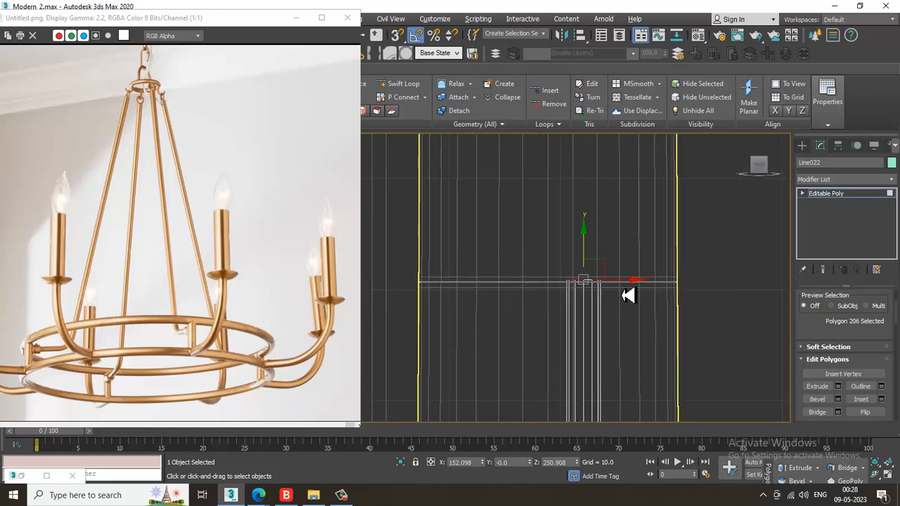
# Inset the top polygon of the candle sleeve to form the base of the bulb.
pyautogui.hotkey('alt', 'w')
pyautogui.middleClick(653, 332)
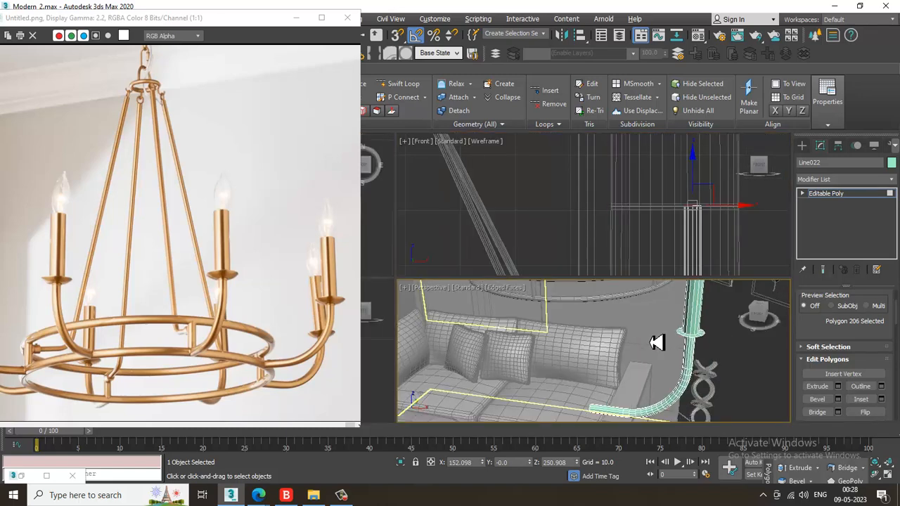
pyautogui.hotkey('alt', 'w')
pyautogui.press('z')
pyautogui.scroll(-6, 641, 327)
pyautogui.scroll(-3, 626, 309)
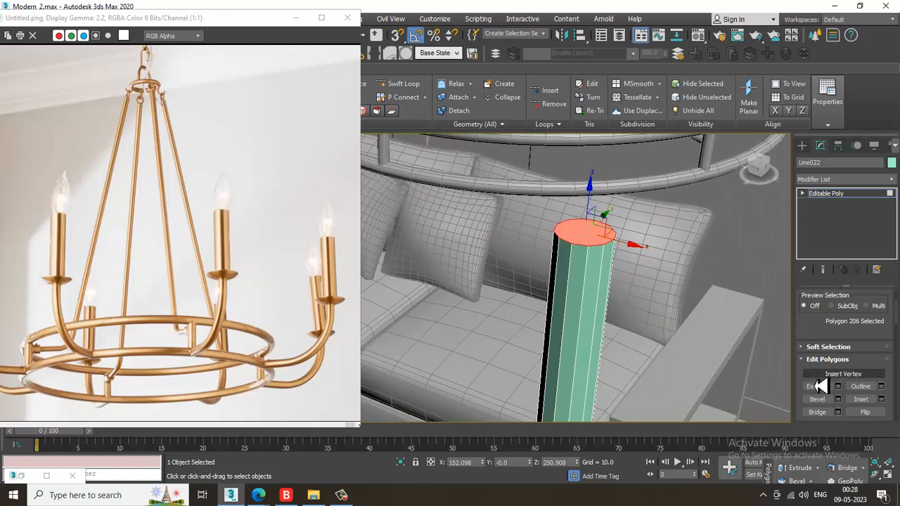
pyautogui.click(882, 400)
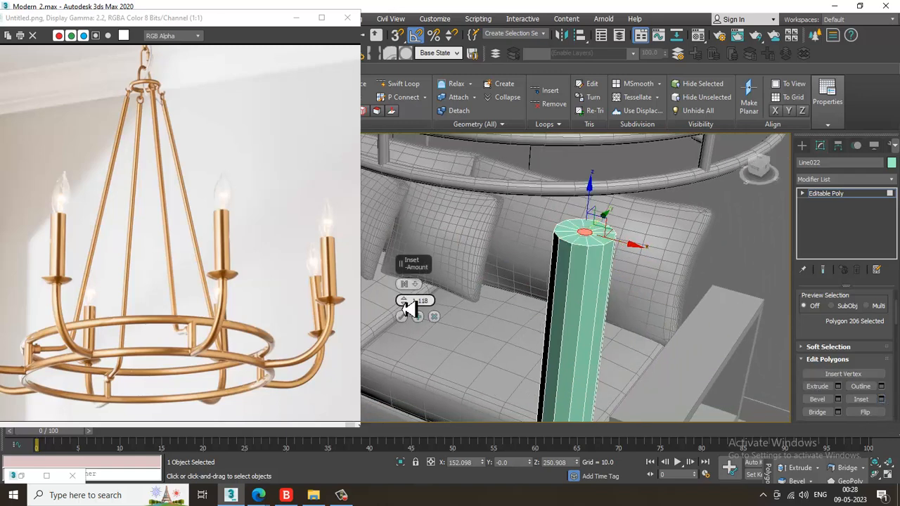
pyautogui.moveTo(412, 317); pyautogui.dragTo(410, 312)
pyautogui.click(402, 316)
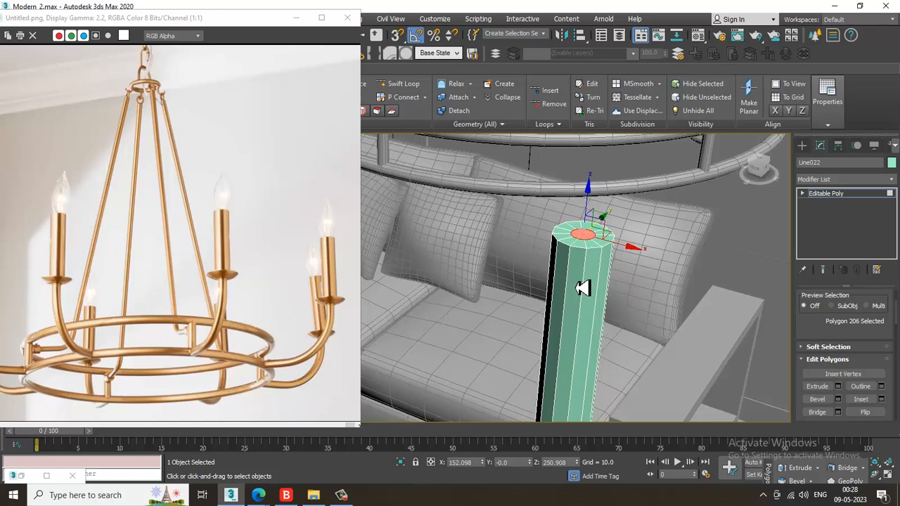
# Bevel the inset polygon outward twice for the bulb's lower half: height 0.556 with outline 0.623, and height 1.383 with outline 0.387.
pyautogui.scroll(2, 583, 291)
pyautogui.click(838, 399)
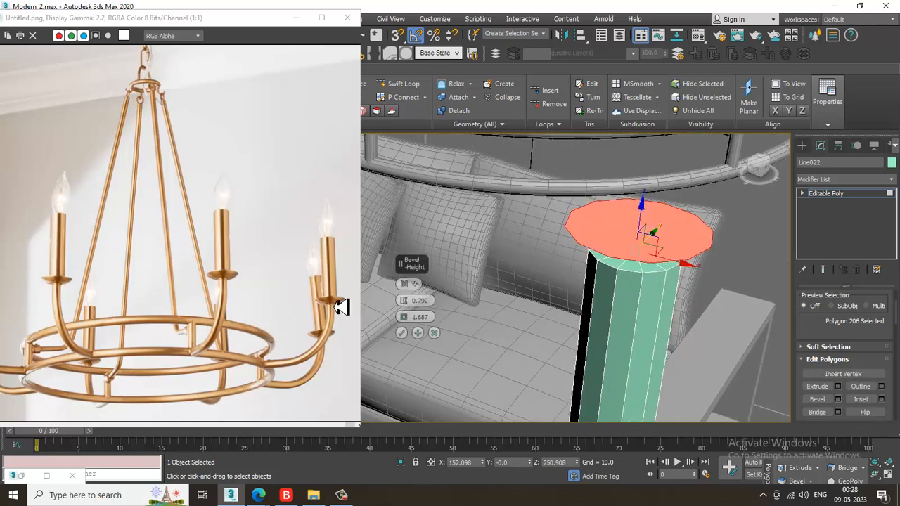
pyautogui.moveTo(408, 307); pyautogui.dragTo(414, 332)
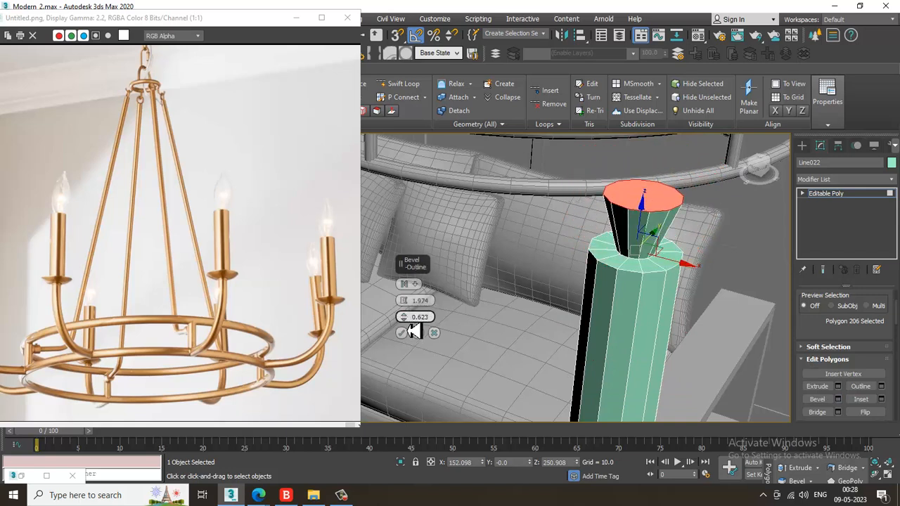
pyautogui.moveTo(404, 301); pyautogui.dragTo(418, 318)
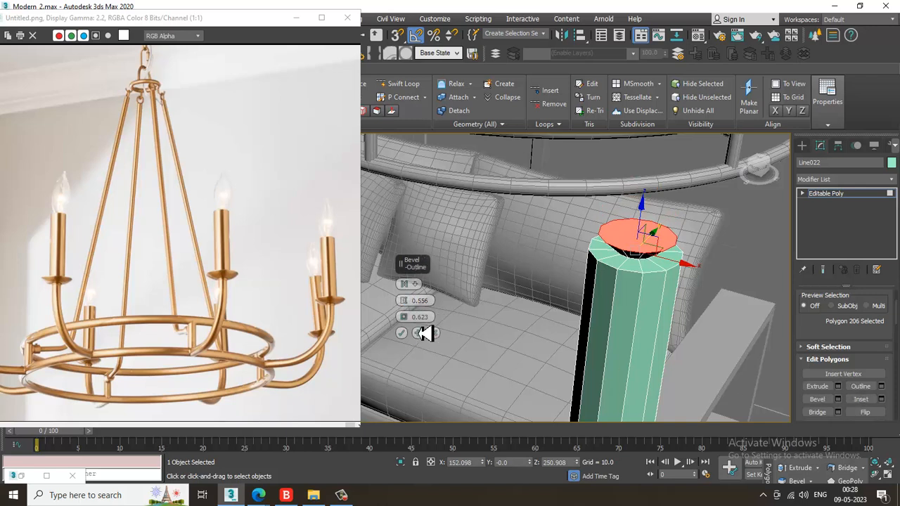
pyautogui.click(418, 333)
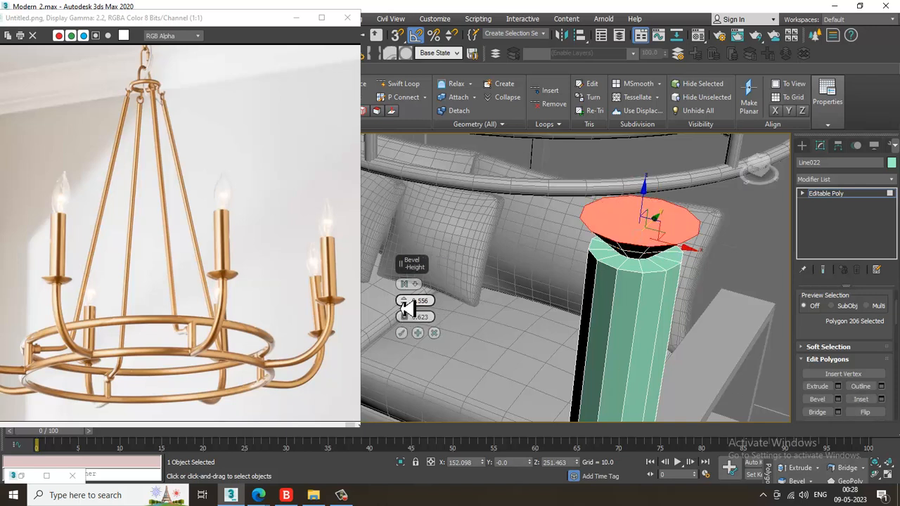
pyautogui.moveTo(413, 303); pyautogui.dragTo(408, 326)
pyautogui.click(421, 334)
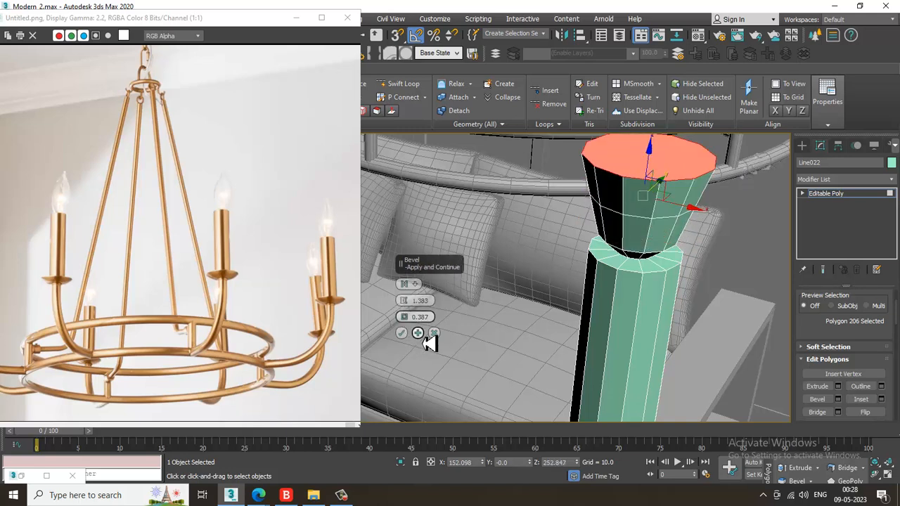
# Taper the bulb toward its tip with two bevels of height 1.619, using outlines of -0.44 and -0.795.
pyautogui.moveTo(413, 303); pyautogui.dragTo(415, 329)
pyautogui.scroll(-4, 650, 304)
pyautogui.keyDown('alt'); pyautogui.moveTo(649, 305); pyautogui.dragTo(727, 253, button='middle'); pyautogui.keyUp('alt')
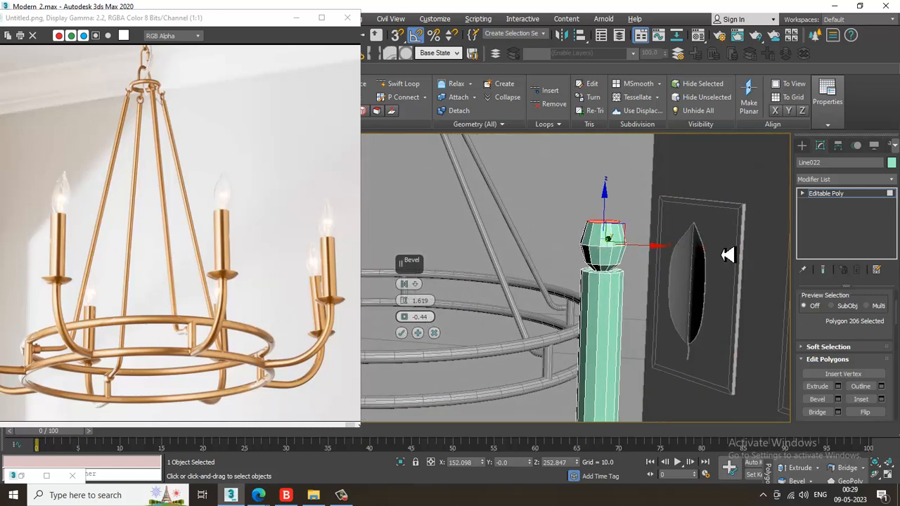
pyautogui.click(420, 335)
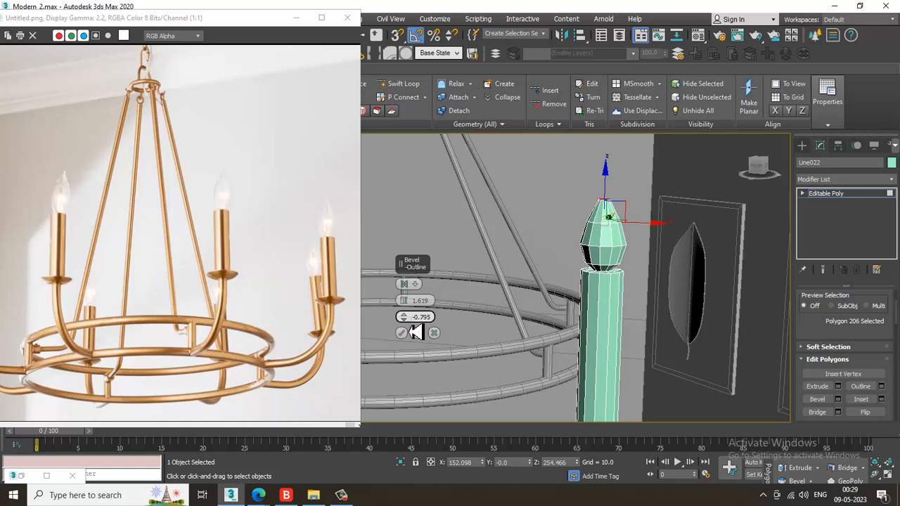
pyautogui.click(401, 334)
# Select all the bulb's vertices above the candle sleeve, move them up slightly, and leave vertex editing.
pyautogui.scroll(-3, 579, 280)
pyautogui.keyDown('alt'); pyautogui.moveTo(580, 280); pyautogui.dragTo(556, 273, button='middle'); pyautogui.keyUp('alt')
pyautogui.press('r')
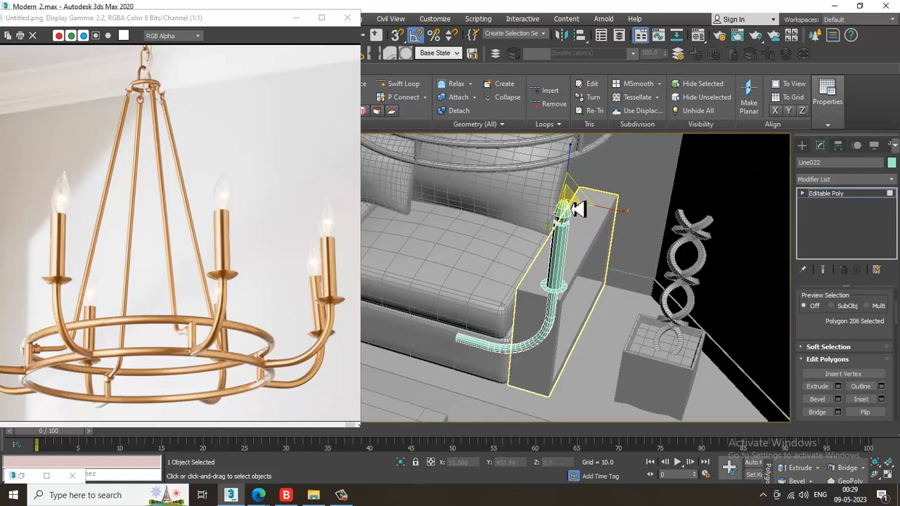
pyautogui.hotkey('alt', 'w')
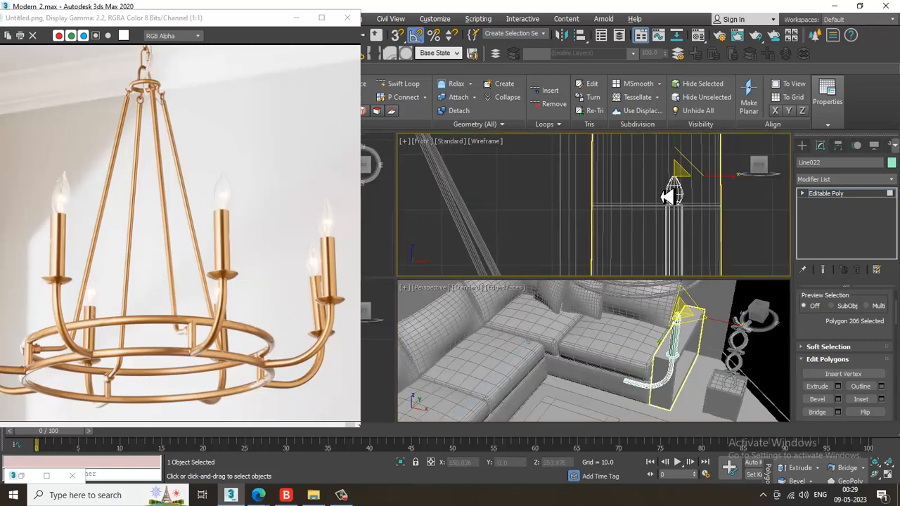
pyautogui.middleClick(665, 197)
pyautogui.hotkey('alt', 'w')
pyautogui.scroll(3, 574, 215)
pyautogui.press('1')
pyautogui.moveTo(455, 177); pyautogui.dragTo(614, 292)
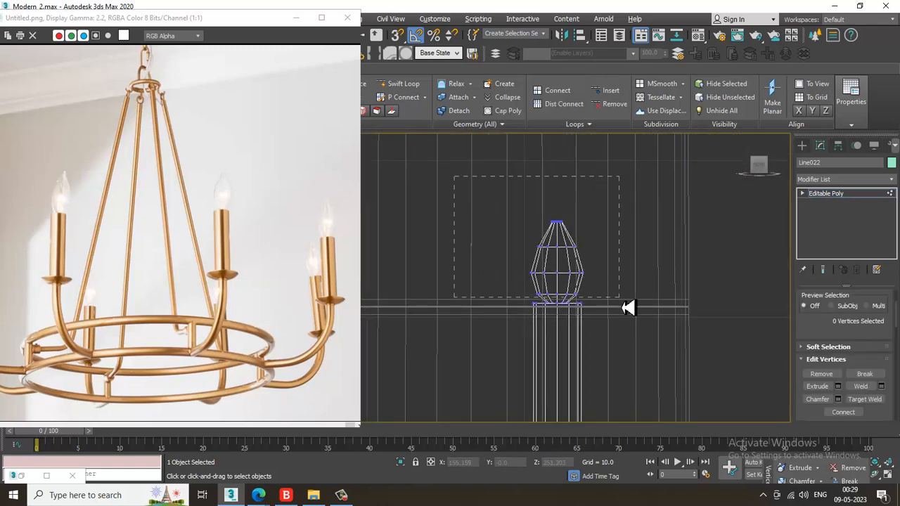
pyautogui.press('w')
pyautogui.moveTo(561, 226); pyautogui.dragTo(564, 216)
pyautogui.scroll(2, 568, 215)
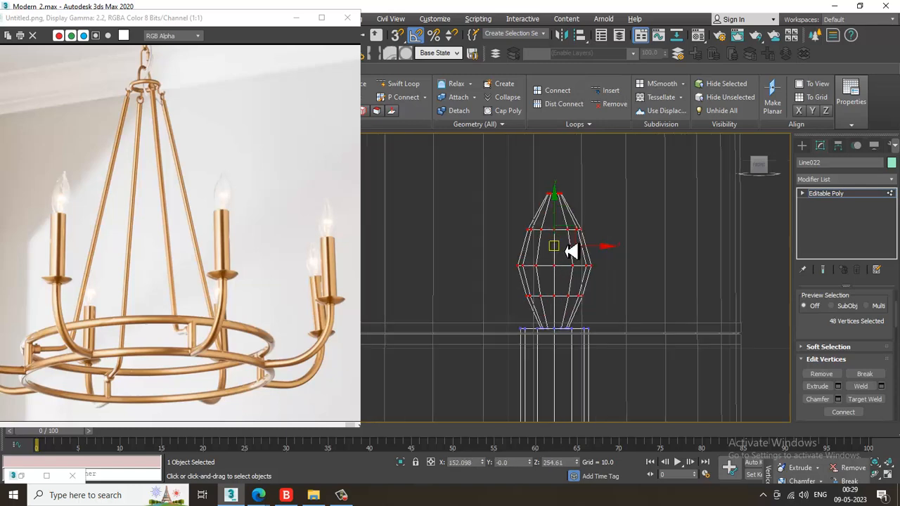
pyautogui.moveTo(571, 249); pyautogui.dragTo(578, 194, button='middle')
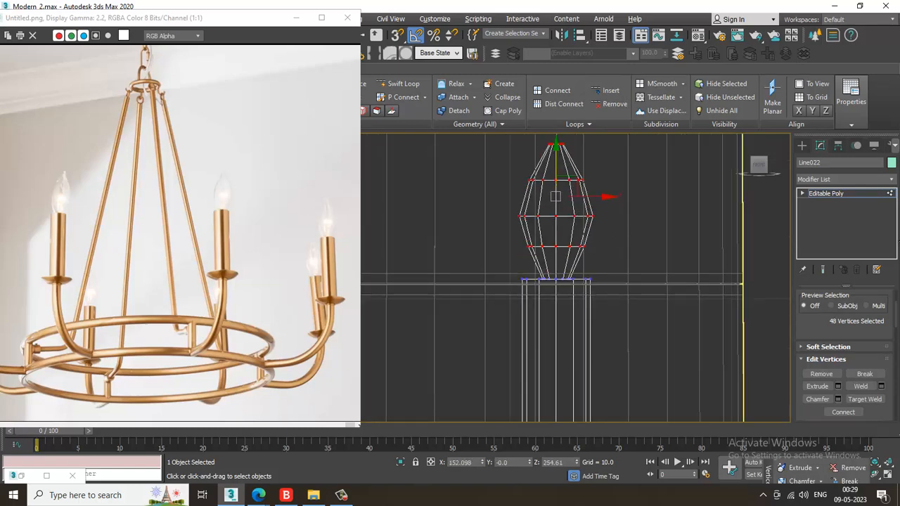
pyautogui.click(856, 199)
# Move the whole candle arm along Y to about 96.13 so it lines up with the centre of the chandelier ring.
pyautogui.scroll(-3, 442, 283)
pyautogui.hotkey('alt', 'w')
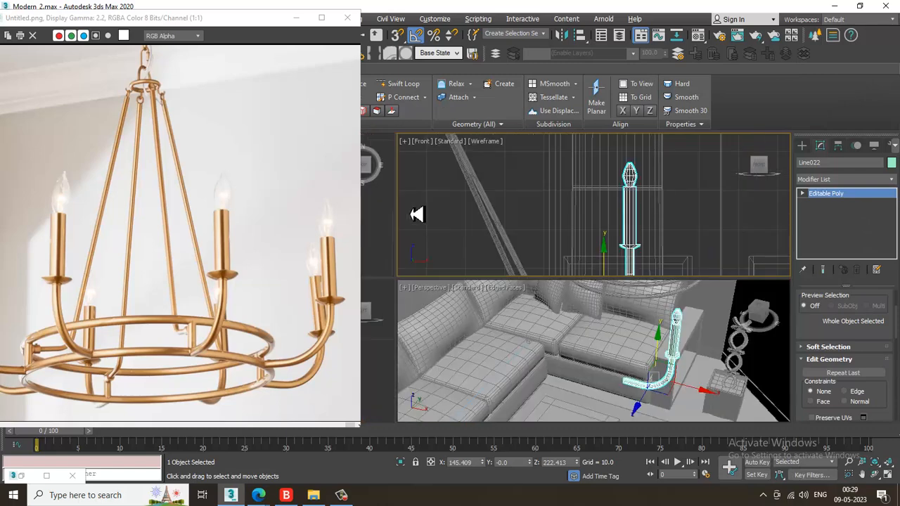
pyautogui.hotkey('alt', 'w')
pyautogui.scroll(-4, 381, 197)
pyautogui.moveTo(394, 203); pyautogui.dragTo(567, 298, button='middle')
pyautogui.scroll(-2, 585, 289)
pyautogui.moveTo(583, 243); pyautogui.dragTo(583, 302, button='middle')
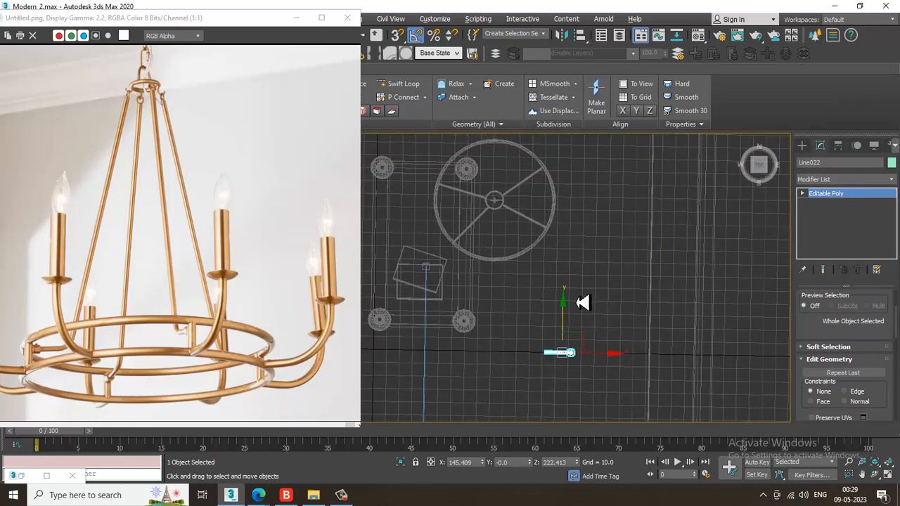
pyautogui.scroll(2, 581, 304)
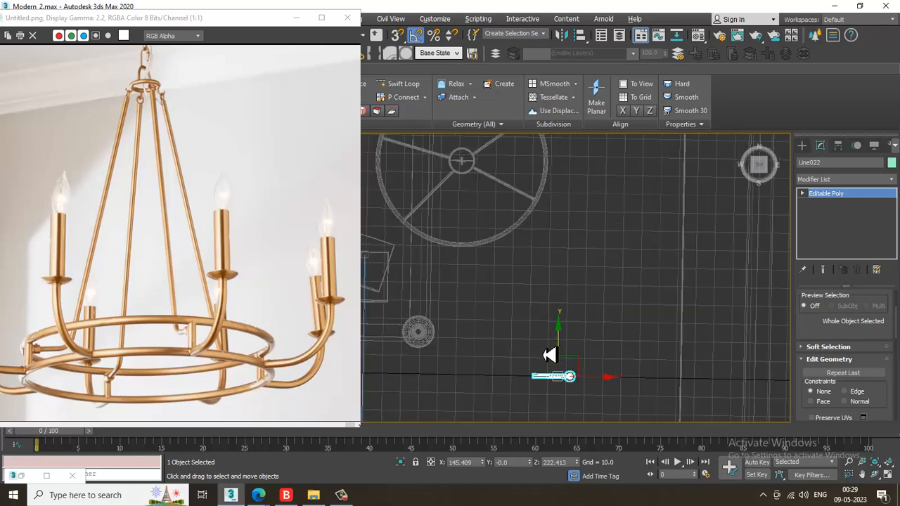
pyautogui.moveTo(566, 346); pyautogui.dragTo(580, 171)
pyautogui.hotkey('alt', 'w')
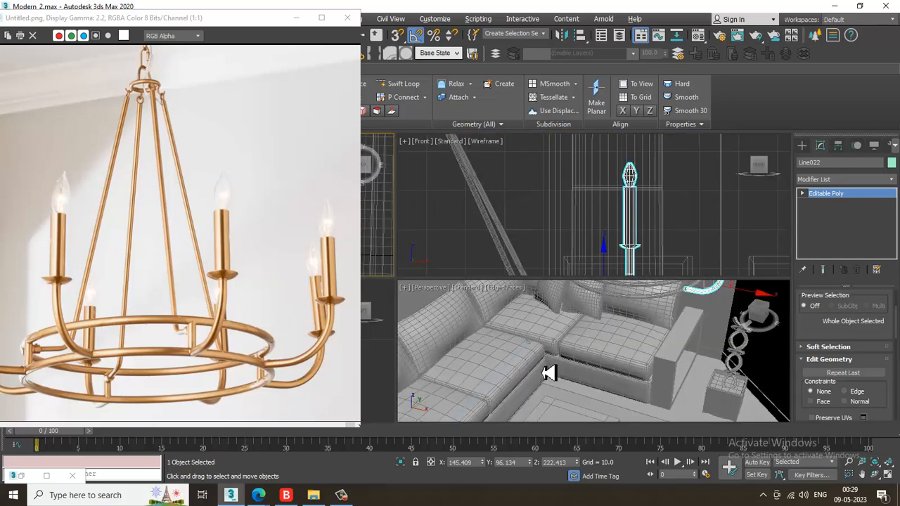
pyautogui.hotkey('alt', 'w')
pyautogui.keyDown('alt'); pyautogui.moveTo(607, 354); pyautogui.dragTo(585, 313, button='middle'); pyautogui.keyUp('alt')
pyautogui.scroll(-5, 583, 307)
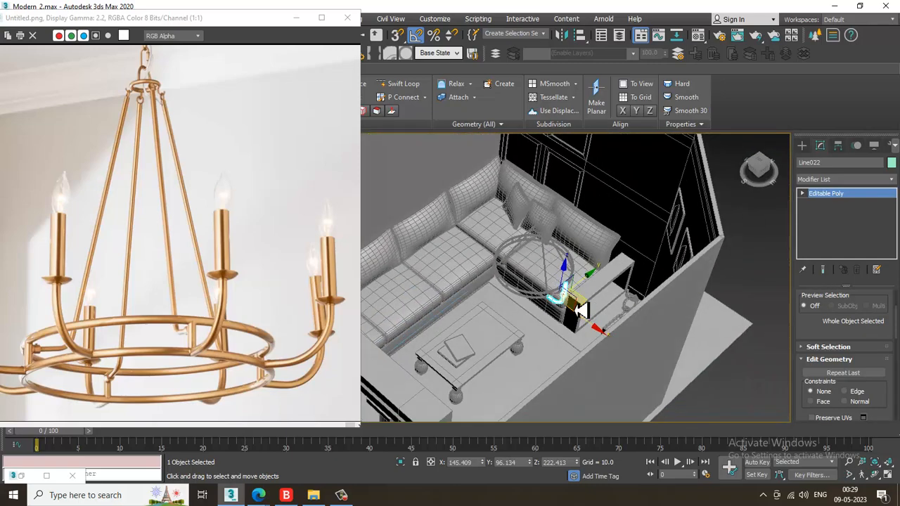
# Try rotating the candle arm 180 degrees about its vertical axis in the top view, and undo that rotation.
pyautogui.scroll(5, 589, 282)
pyautogui.keyDown('alt'); pyautogui.moveTo(590, 279); pyautogui.dragTo(520, 321, button='middle'); pyautogui.keyUp('alt')
pyautogui.scroll(-3, 572, 293)
pyautogui.hotkey('alt', 'w')
pyautogui.moveTo(367, 217); pyautogui.dragTo(380, 226, button='middle')
pyautogui.hotkey('alt', 'w')
pyautogui.scroll(6, 599, 235)
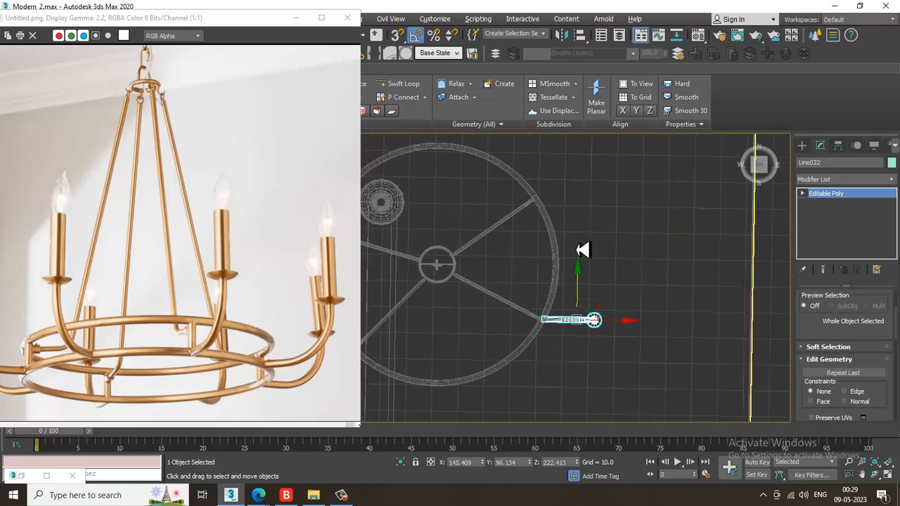
pyautogui.press('e')
pyautogui.moveTo(618, 316); pyautogui.dragTo(621, 325)
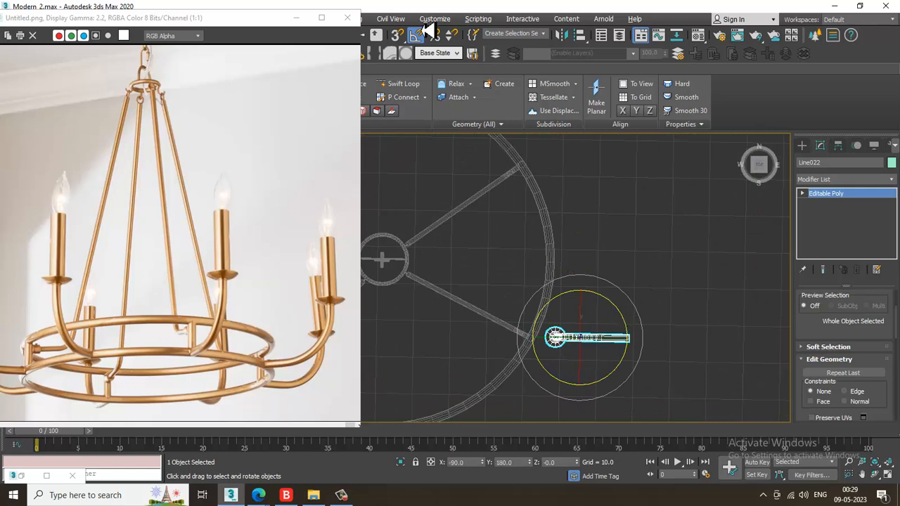
pyautogui.hotkey('ctrl', 'z')
# Rotate the candle arm about 25 degrees clockwise in line with the nearby rod and move it to about X 143.87, Y 89.93 at the ring.
pyautogui.moveTo(589, 273); pyautogui.dragTo(593, 215, button='middle')
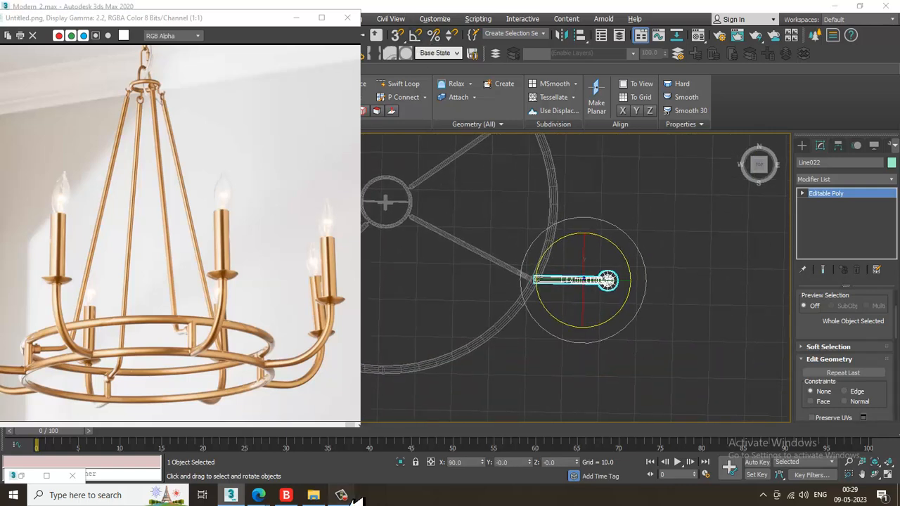
pyautogui.moveTo(640, 289); pyautogui.dragTo(629, 237, button='middle')
pyautogui.moveTo(628, 237); pyautogui.dragTo(586, 275)
pyautogui.scroll(2, 609, 257)
pyautogui.press('w')
pyautogui.scroll(-5, 633, 309)
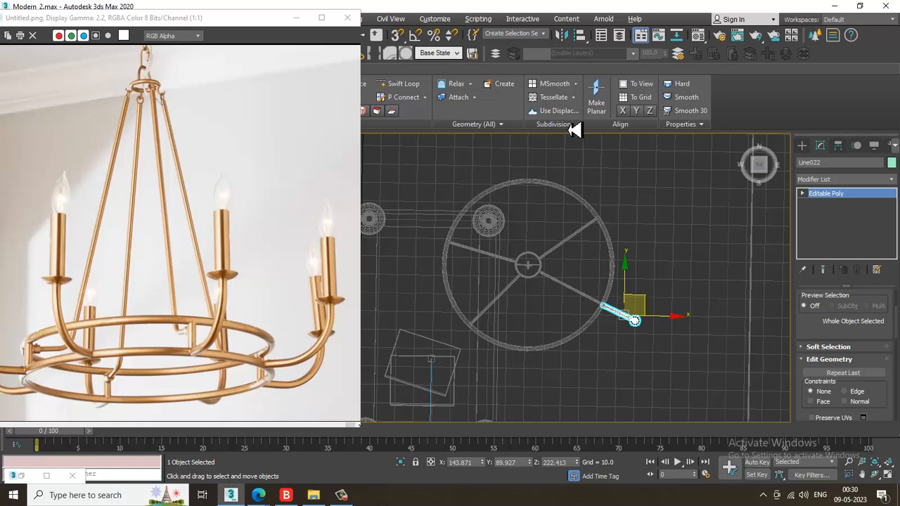
# Move only the candle arm's pivot to the chandelier's centre, at about X 91.13, Y 116.14.
pyautogui.click(839, 147)
pyautogui.click(848, 223)
pyautogui.scroll(3, 633, 307)
pyautogui.moveTo(654, 301); pyautogui.dragTo(549, 256)
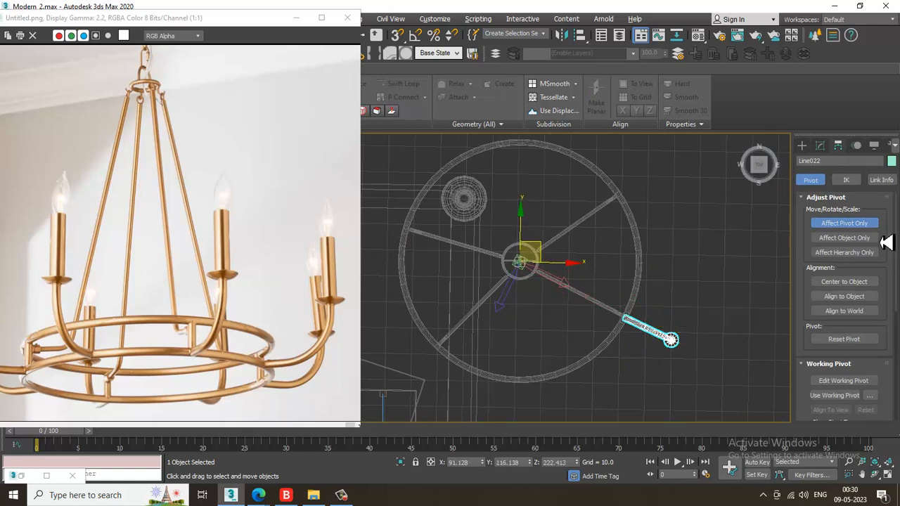
pyautogui.click(867, 224)
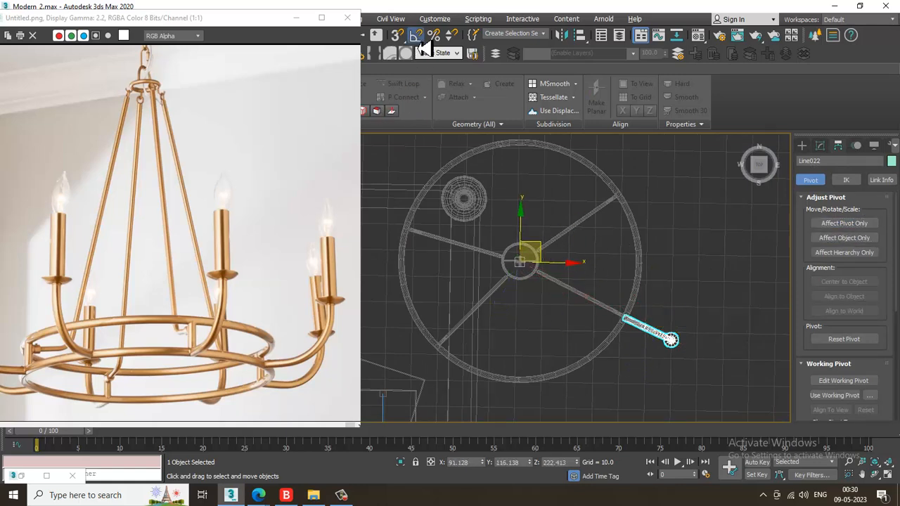
# Set the angle snap to 45 degrees and rotate-clone the candle arm into five copies around the ring.
pyautogui.rightClick(419, 41)
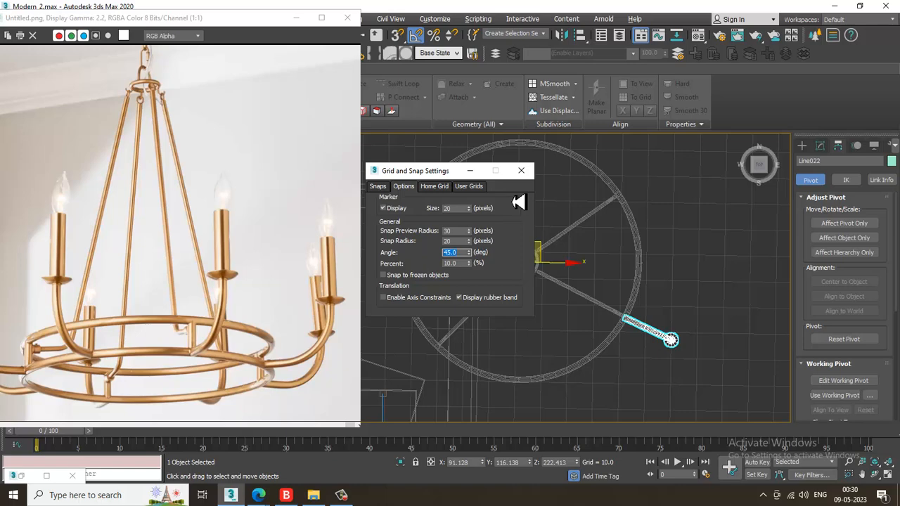
pyautogui.click(521, 170)
pyautogui.press('e')
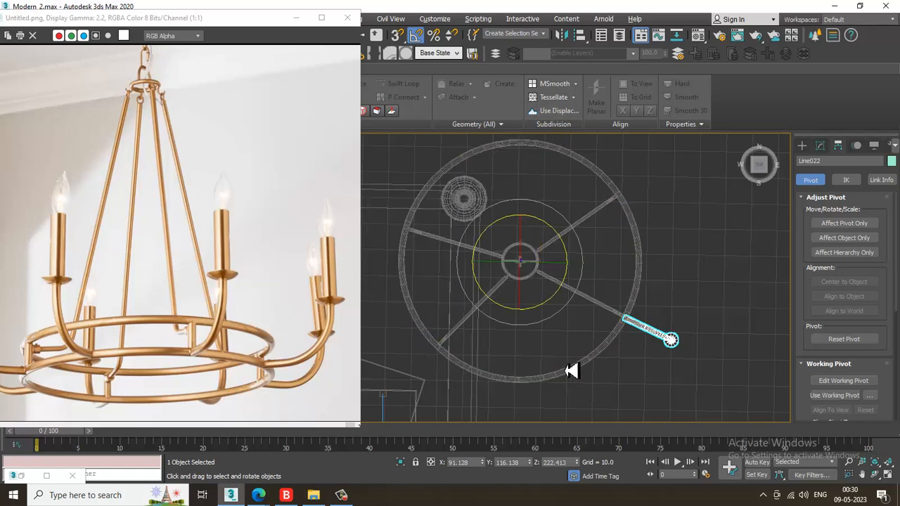
pyautogui.keyDown('shift'); pyautogui.moveTo(557, 328); pyautogui.dragTo(556, 328); pyautogui.keyUp('shift')
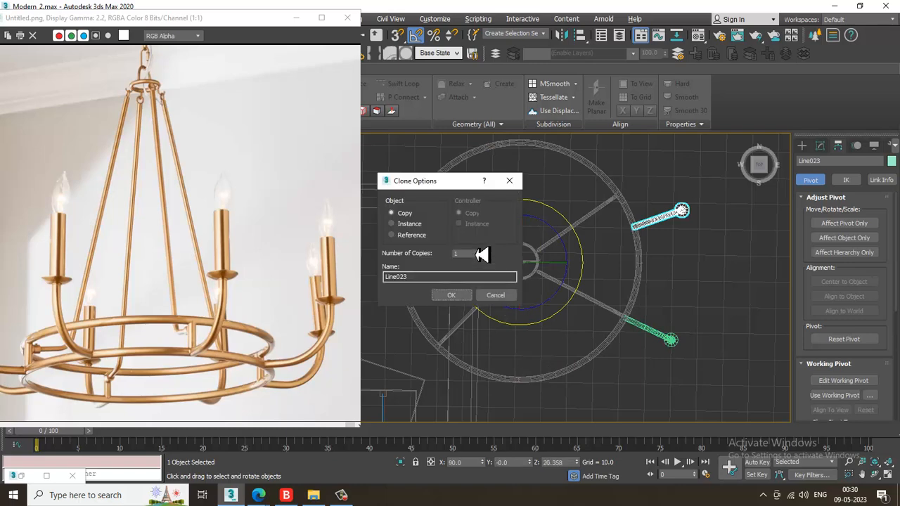
pyautogui.click(461, 296)
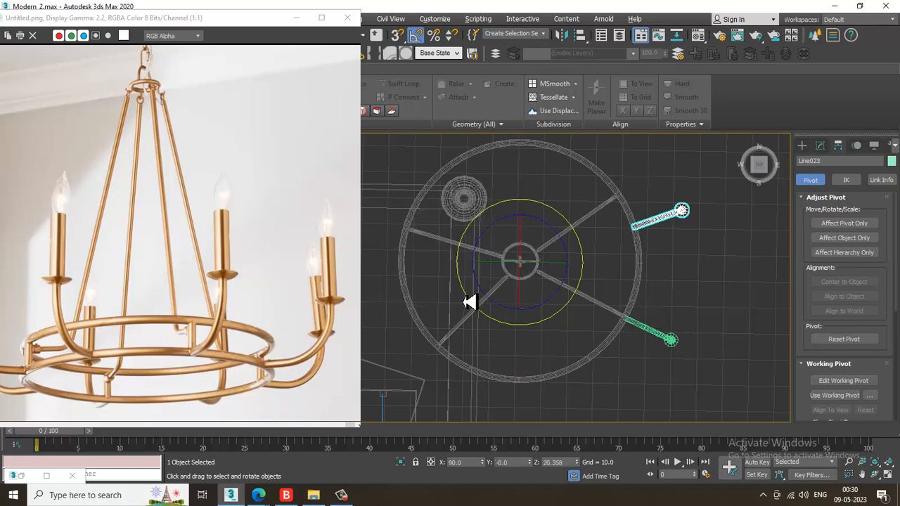
pyautogui.scroll(-5, 527, 322)
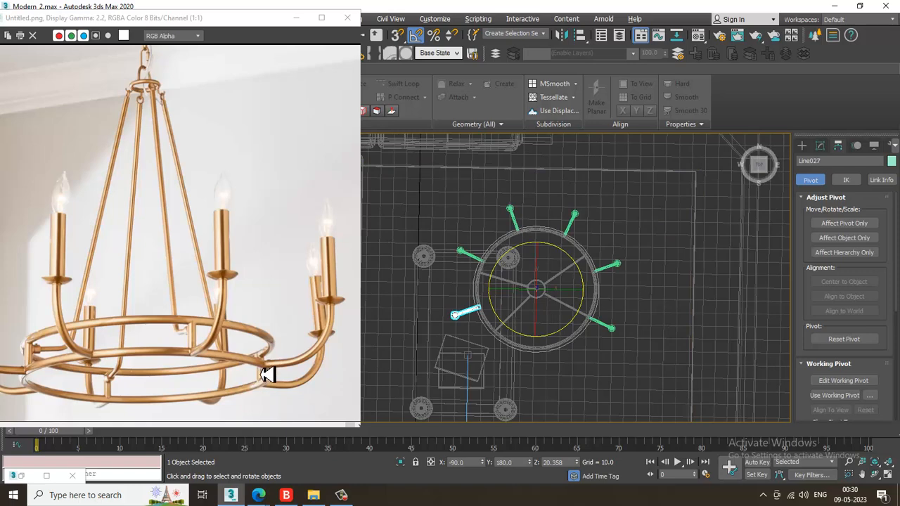
pyautogui.moveTo(604, 352); pyautogui.dragTo(613, 335, button='middle')
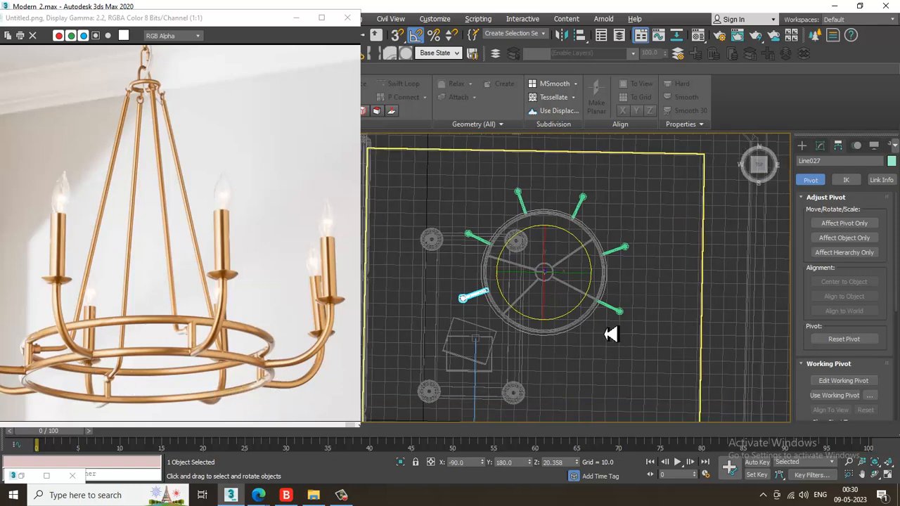
# Delete the five copied candle arms, keeping only the original arm at the lower-right rod.
pyautogui.click(540, 256)
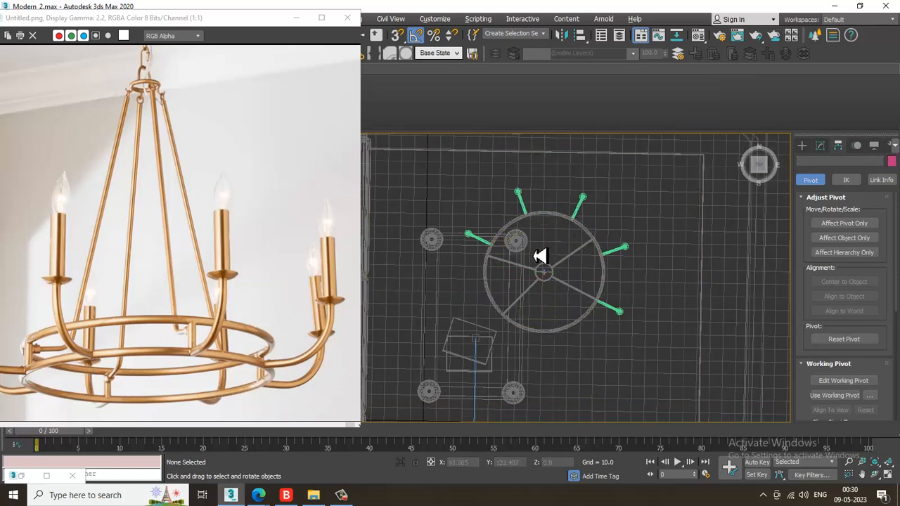
pyautogui.click(486, 248)
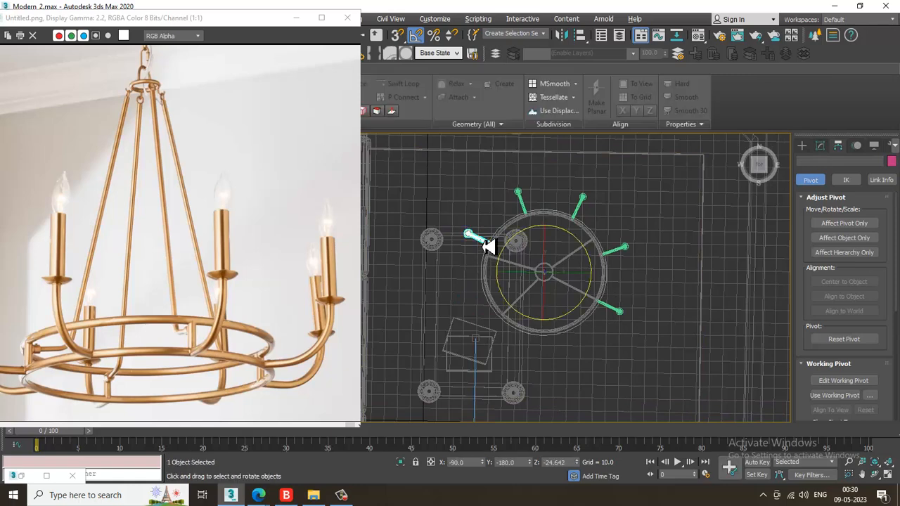
pyautogui.click(520, 215)
pyautogui.click(521, 212)
pyautogui.press('Delete')
pyautogui.click(581, 208)
pyautogui.press('Delete')
pyautogui.click(623, 257)
pyautogui.press('Delete')
# Set the angle snap to 60 degrees and rotate-clone the original candle arm into five copies around the ring.
pyautogui.click(617, 312)
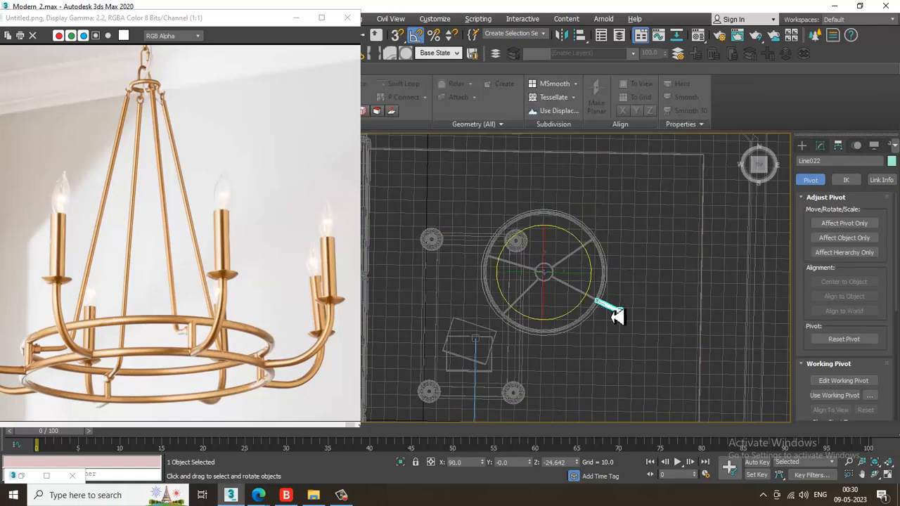
pyautogui.rightClick(421, 40)
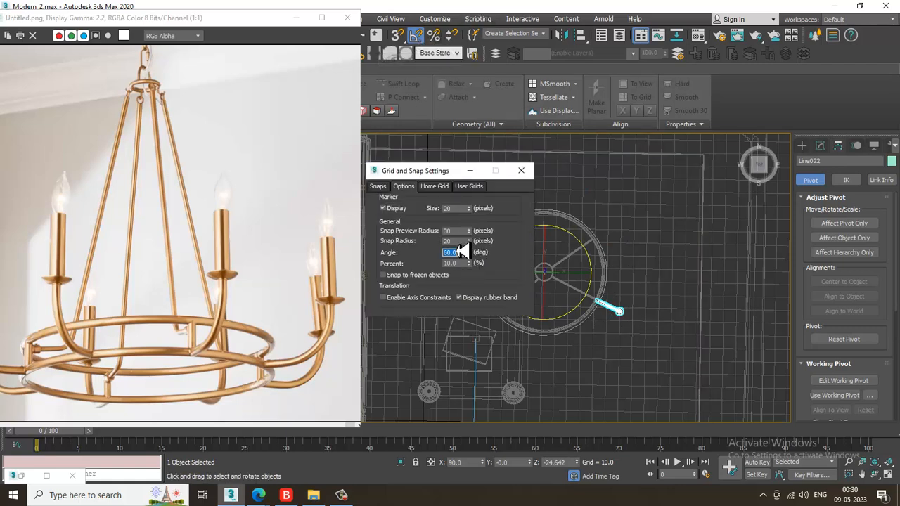
pyautogui.click(521, 170)
pyautogui.keyDown('shift'); pyautogui.moveTo(567, 324); pyautogui.dragTo(576, 322); pyautogui.keyUp('shift')
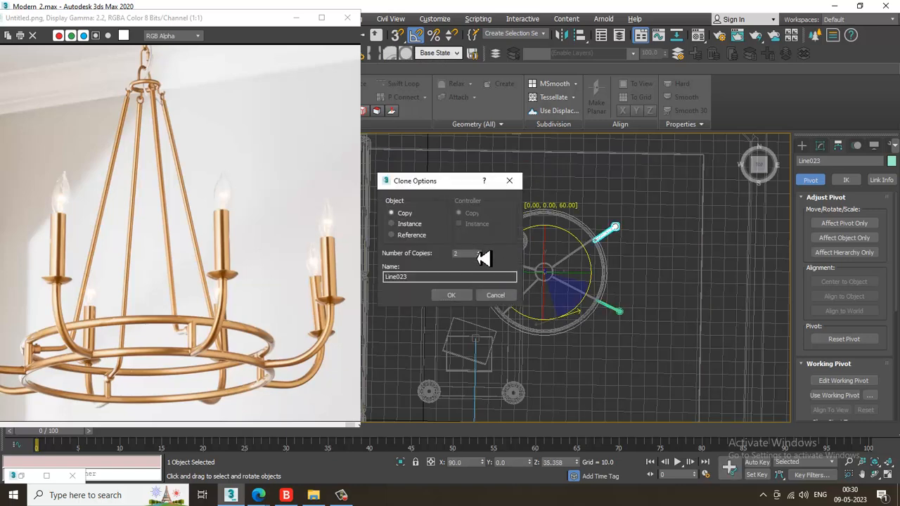
pyautogui.click(455, 298)
# Examine the chandelier with its arms from several angles and compare it with the complete reference image.
pyautogui.hotkey('alt', 'w')
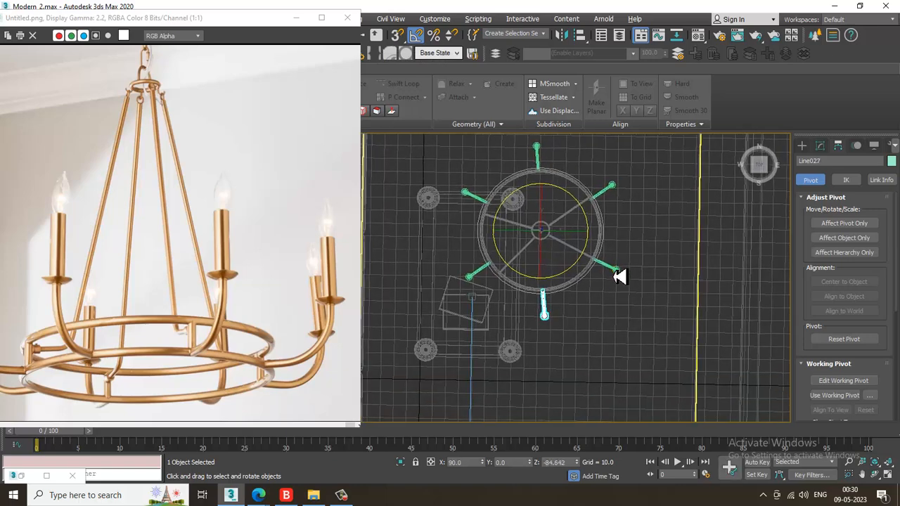
pyautogui.scroll(-3, 685, 370)
pyautogui.hotkey('alt', 'w')
pyautogui.keyDown('alt'); pyautogui.moveTo(669, 348); pyautogui.dragTo(651, 316, button='middle'); pyautogui.keyUp('alt')
pyautogui.scroll(3, 598, 292)
pyautogui.scroll(3, 600, 291)
pyautogui.scroll(-3, 483, 270)
pyautogui.keyDown('alt'); pyautogui.moveTo(496, 271); pyautogui.dragTo(613, 238, button='middle'); pyautogui.keyUp('alt')
pyautogui.scroll(4, 579, 258)
pyautogui.scroll(-2, 593, 251)
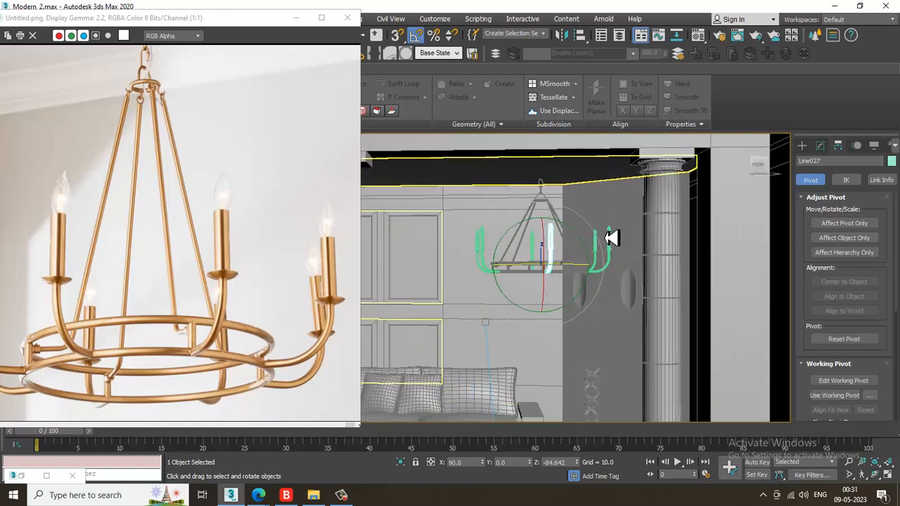
pyautogui.scroll(-1, 288, 267)
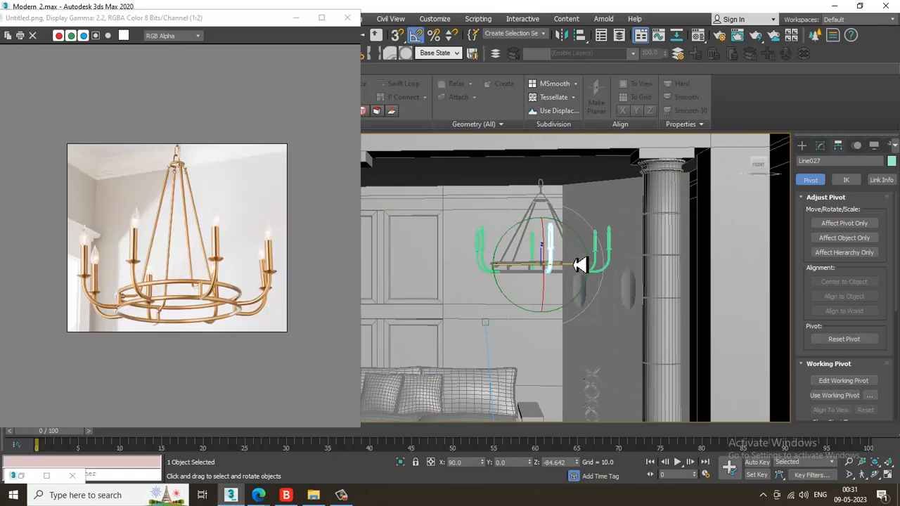
# Copy the chain link below the topmost one straight up to about Z 305.58 to extend the chandelier's chain.
pyautogui.keyDown('alt'); pyautogui.moveTo(594, 262); pyautogui.dragTo(570, 294, button='middle'); pyautogui.keyUp('alt')
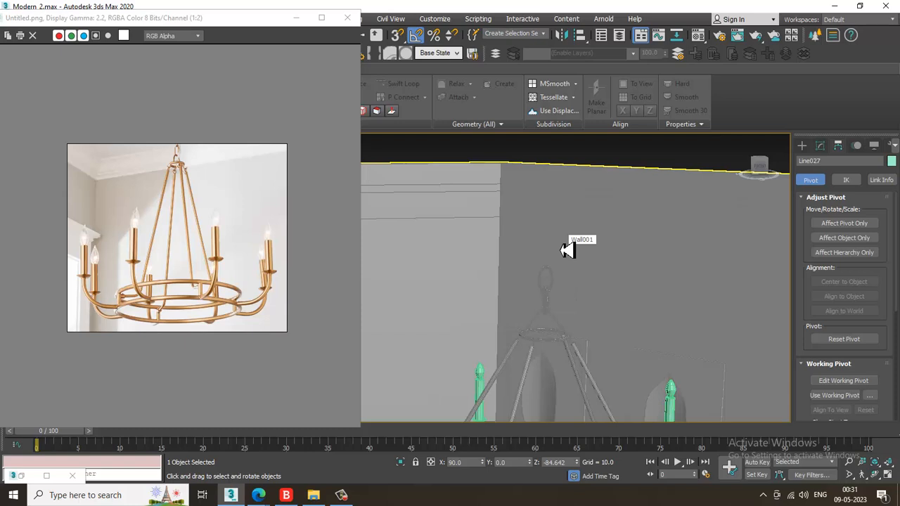
pyautogui.click(553, 287)
pyautogui.press('z')
pyautogui.scroll(-3, 559, 356)
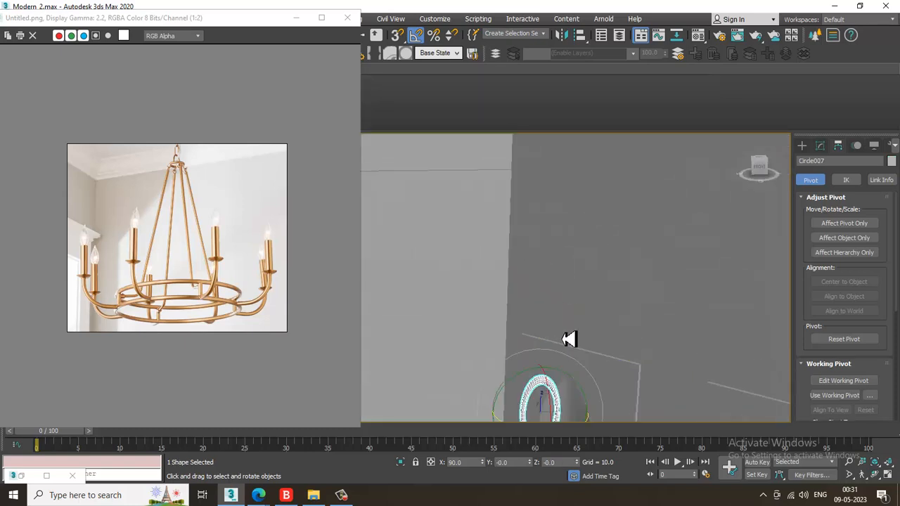
pyautogui.moveTo(560, 343); pyautogui.dragTo(567, 257, button='middle')
pyautogui.press('w')
pyautogui.click(558, 213)
pyautogui.keyDown('alt'); pyautogui.moveTo(574, 217); pyautogui.dragTo(585, 220, button='middle'); pyautogui.keyUp('alt')
pyautogui.moveTo(586, 220); pyautogui.dragTo(585, 271, button='middle')
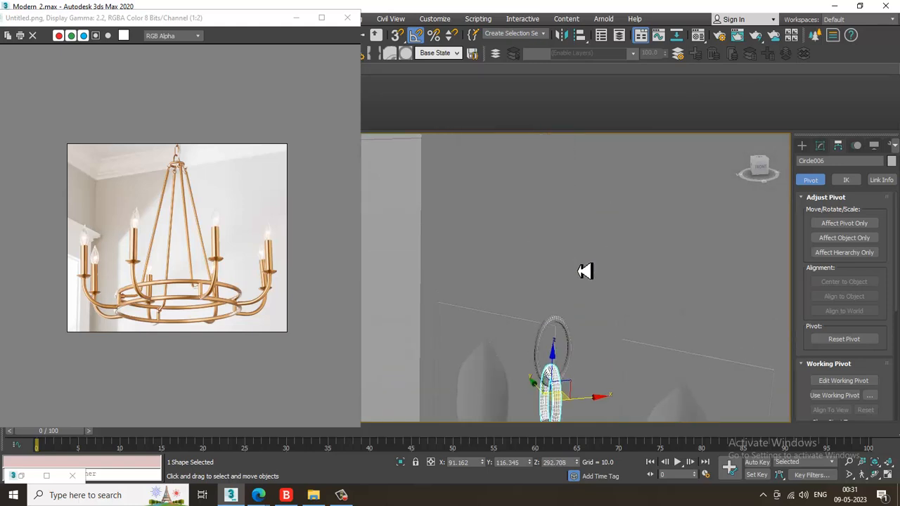
pyautogui.moveTo(566, 345)
pyautogui.keyDown('shift'); pyautogui.mouseDown()
pyautogui.moveTo(559, 361)
pyautogui.moveTo(571, 242)
pyautogui.mouseUp(); pyautogui.keyUp('shift')
pyautogui.click(456, 297)
# Unfreeze and unhide all objects so the complete room surrounds the chandelier.
pyautogui.rightClick(686, 191)
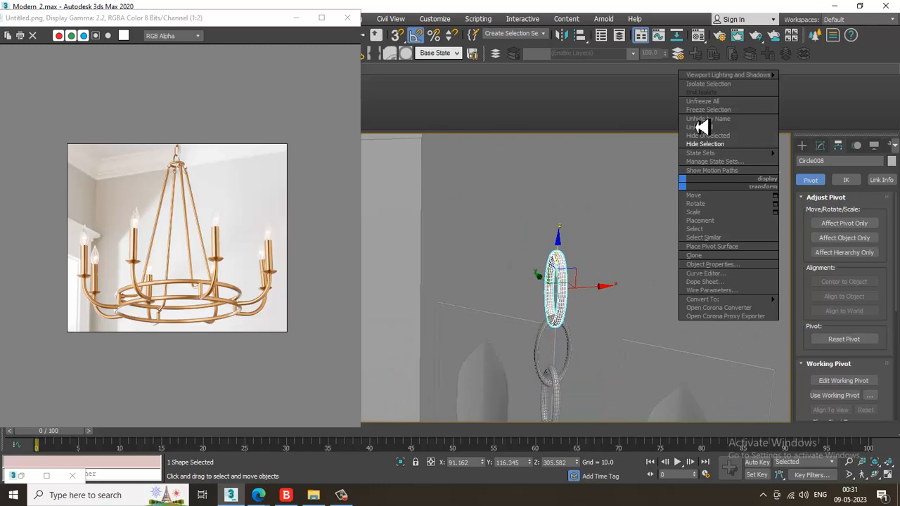
pyautogui.click(714, 103)
pyautogui.scroll(-6, 633, 237)
pyautogui.rightClick(699, 170)
pyautogui.click(733, 108)
pyautogui.keyDown('alt'); pyautogui.moveTo(683, 281); pyautogui.dragTo(617, 221, button='middle'); pyautogui.keyUp('alt')
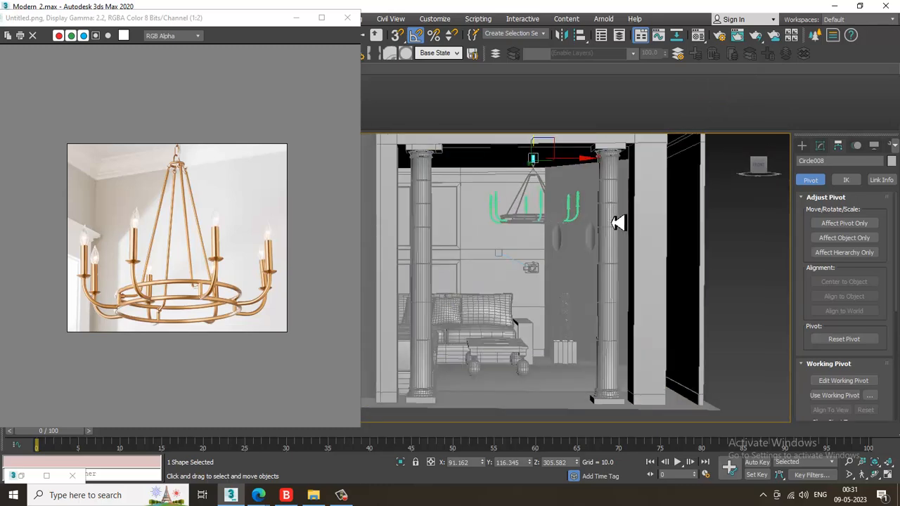
pyautogui.scroll(4, 617, 222)
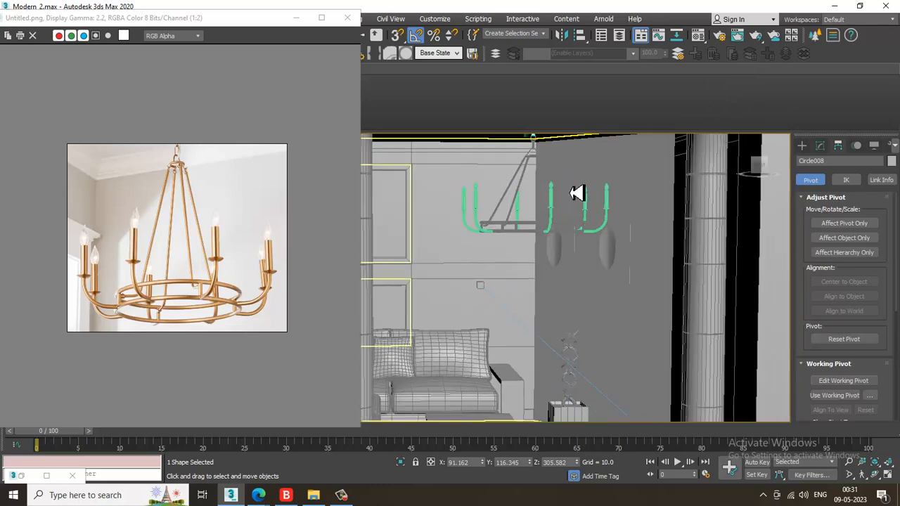
# Select every object in the scene, give them all one common object colour, and clear the selection.
pyautogui.hotkey('ctrl', 'a')
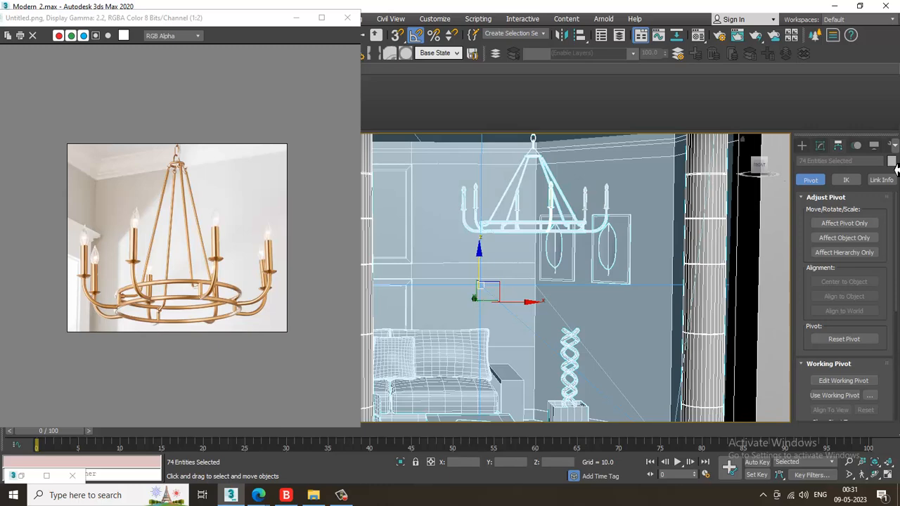
pyautogui.click(892, 162)
pyautogui.click(508, 309)
pyautogui.scroll(-4, 546, 293)
pyautogui.click(731, 164)
# Minimize the chandelier reference image and restore the room reference image with the columns.
pyautogui.click(160, 272)
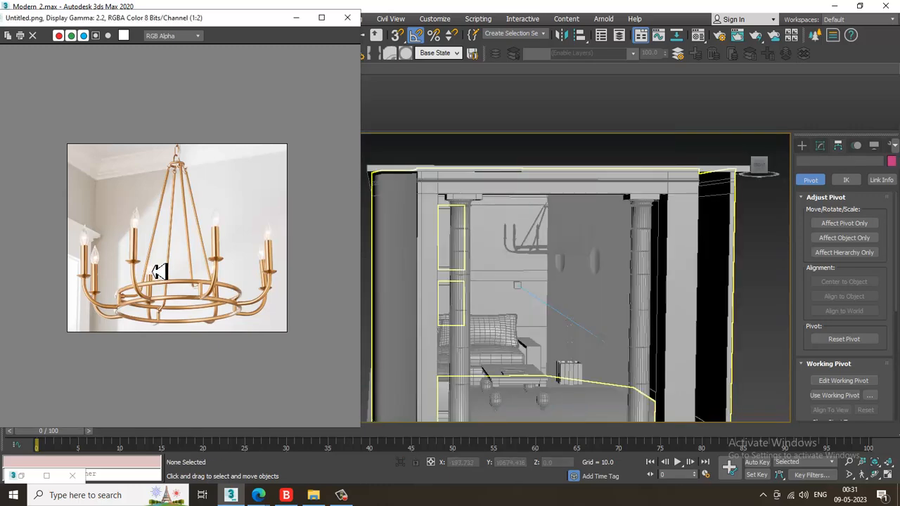
pyautogui.click(296, 18)
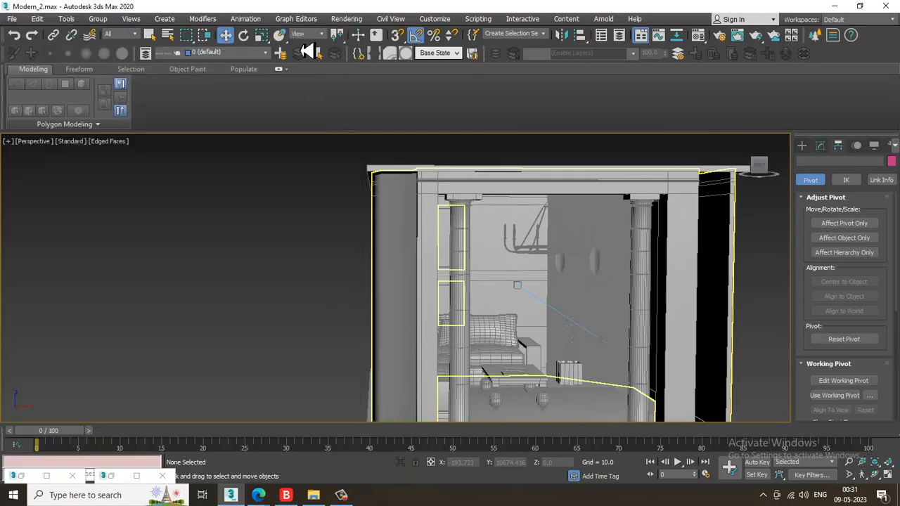
pyautogui.click(26, 479)
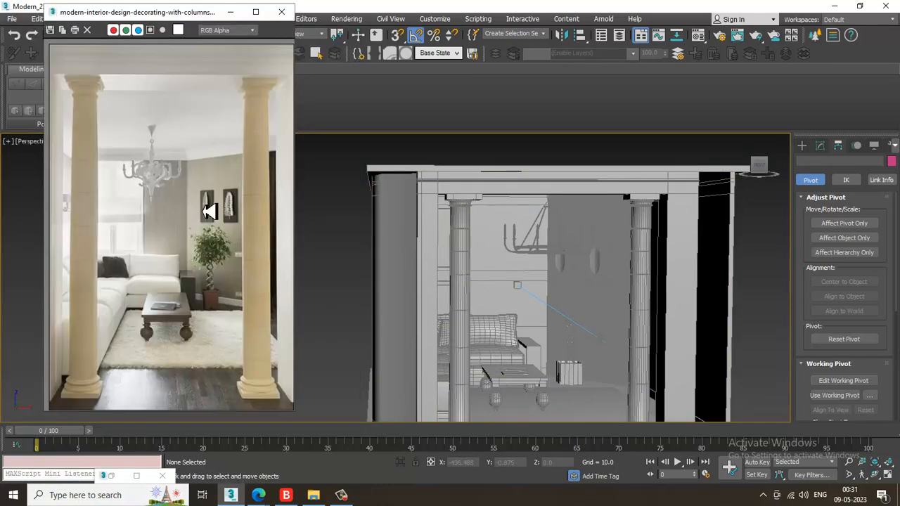
# Select all the chandelier's parts together, removing the walls, ceiling, column, pictures and other surrounding objects from the selection.
pyautogui.moveTo(633, 229); pyautogui.dragTo(617, 248, button='middle')
pyautogui.scroll(-4, 605, 249)
pyautogui.keyDown('alt'); pyautogui.moveTo(582, 218); pyautogui.dragTo(581, 212, button='middle'); pyautogui.keyUp('alt')
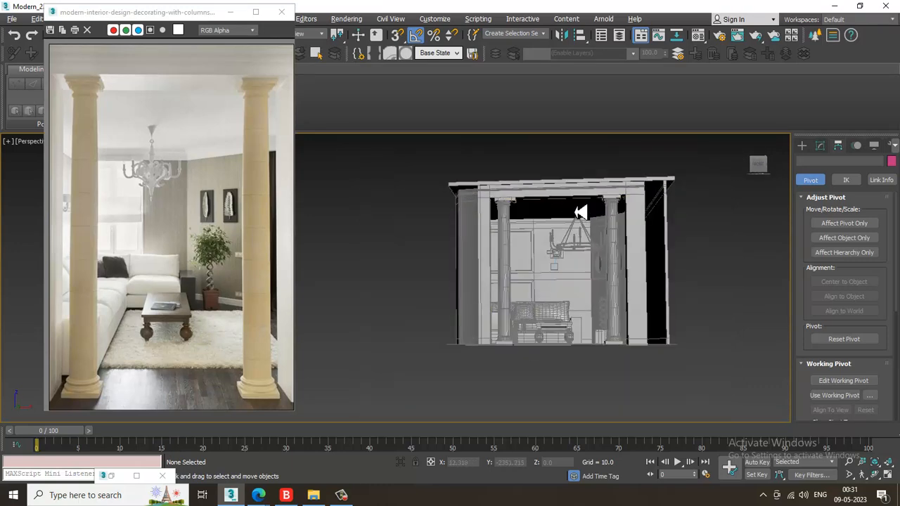
pyautogui.moveTo(614, 263); pyautogui.dragTo(611, 255)
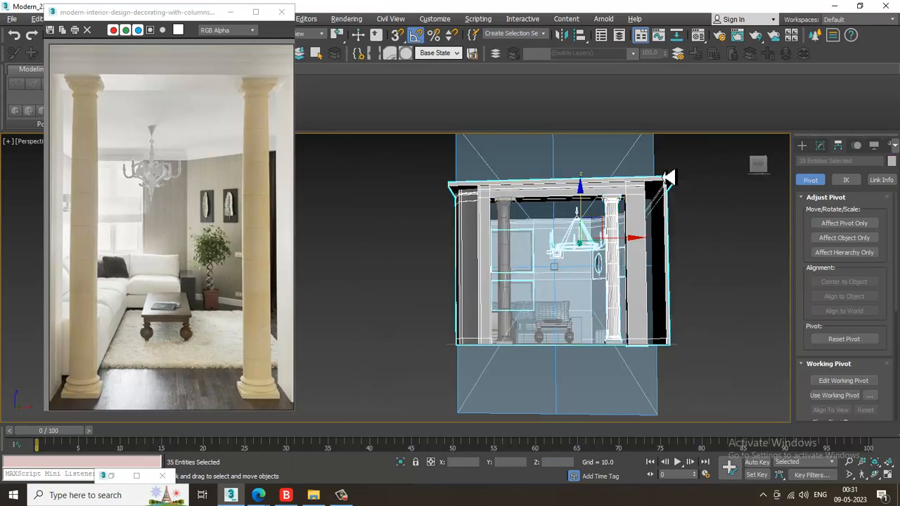
pyautogui.keyDown('alt'); pyautogui.moveTo(674, 172); pyautogui.dragTo(704, 200, button='middle'); pyautogui.keyUp('alt')
pyautogui.keyDown('alt'); pyautogui.moveTo(731, 185); pyautogui.dragTo(703, 339); pyautogui.keyUp('alt')
pyautogui.keyDown('alt'); pyautogui.moveTo(659, 304); pyautogui.dragTo(654, 291, button='middle'); pyautogui.keyUp('alt')
pyautogui.scroll(3, 654, 291)
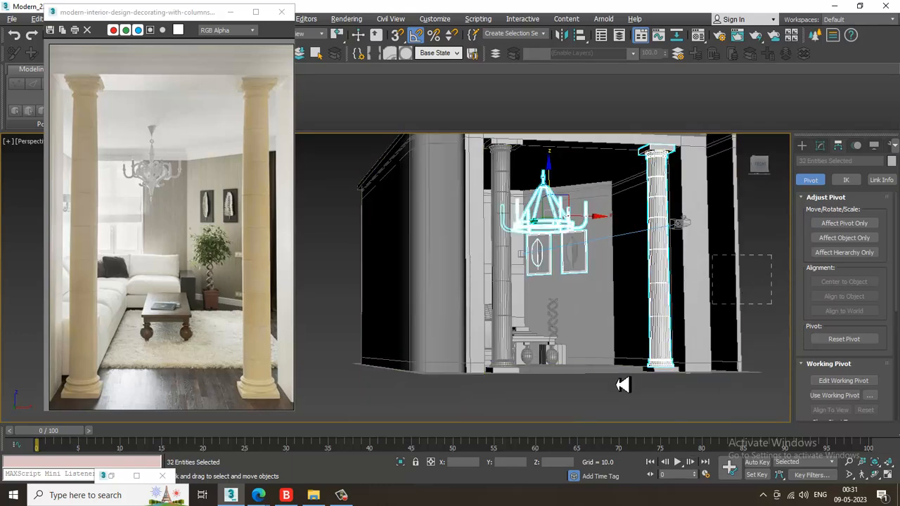
pyautogui.keyDown('alt'); pyautogui.moveTo(625, 382); pyautogui.dragTo(658, 325); pyautogui.keyUp('alt')
pyautogui.keyDown('alt'); pyautogui.moveTo(657, 321); pyautogui.dragTo(645, 305, button='middle'); pyautogui.keyUp('alt')
pyautogui.keyDown('alt'); pyautogui.moveTo(613, 271); pyautogui.dragTo(615, 272); pyautogui.keyUp('alt')
pyautogui.keyDown('alt'); pyautogui.moveTo(614, 273); pyautogui.dragTo(569, 307, button='middle'); pyautogui.keyUp('alt')
pyautogui.keyDown('alt'); pyautogui.moveTo(737, 346); pyautogui.dragTo(611, 391); pyautogui.keyUp('alt')
# Move the chandelier sideways between the two columns and adjust its uniform scale to suit the room.
pyautogui.moveTo(593, 209)
pyautogui.mouseDown(button='middle')
pyautogui.moveTo(591, 235)
pyautogui.moveTo(614, 226)
pyautogui.moveTo(585, 223)
pyautogui.moveTo(581, 209)
pyautogui.mouseUp(button='middle')
pyautogui.hotkey('alt', 'w')
pyautogui.middleClick(607, 338)
pyautogui.hotkey('alt', 'w')
pyautogui.press('F3')
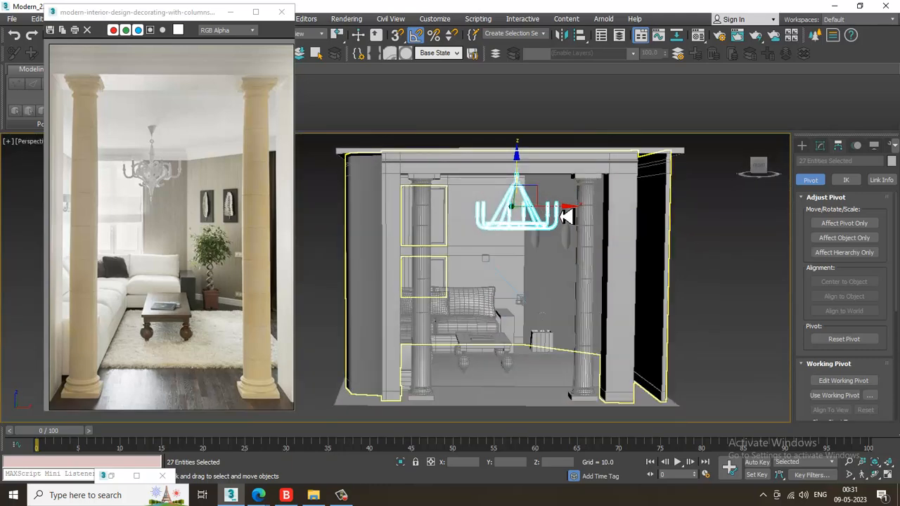
pyautogui.press('r')
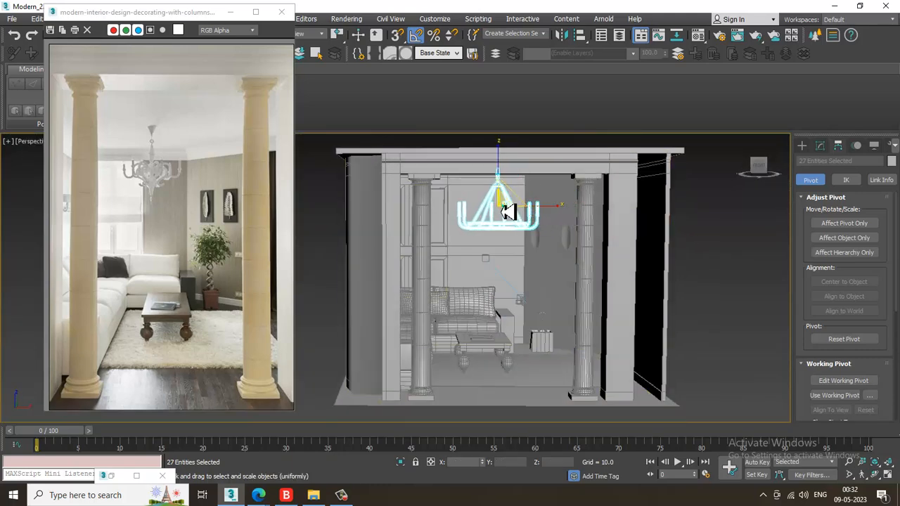
pyautogui.scroll(3, 512, 216)
pyautogui.press('w')
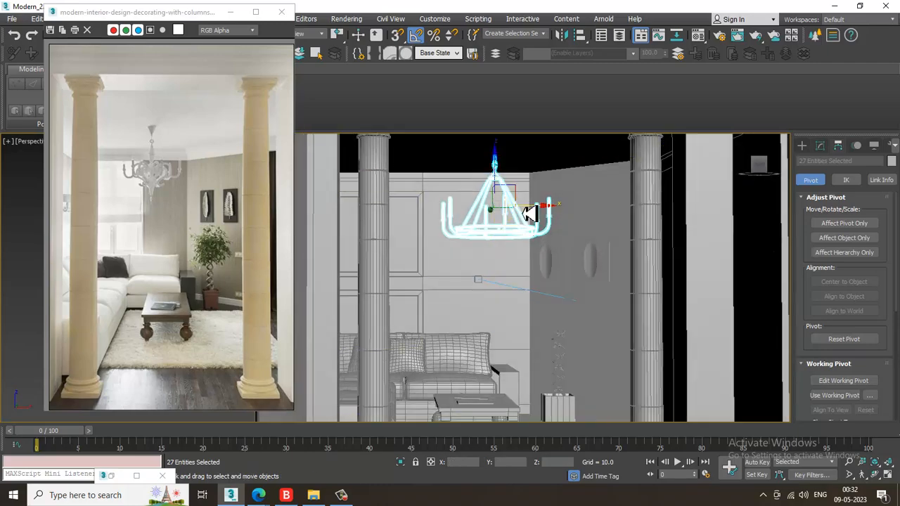
# Examine the chandelier's placement against the ceiling and walls in the perspective and front views.
pyautogui.keyDown('alt'); pyautogui.moveTo(507, 177); pyautogui.dragTo(562, 205, button='middle'); pyautogui.keyUp('alt')
pyautogui.press('F3')
pyautogui.hotkey('alt', 'w')
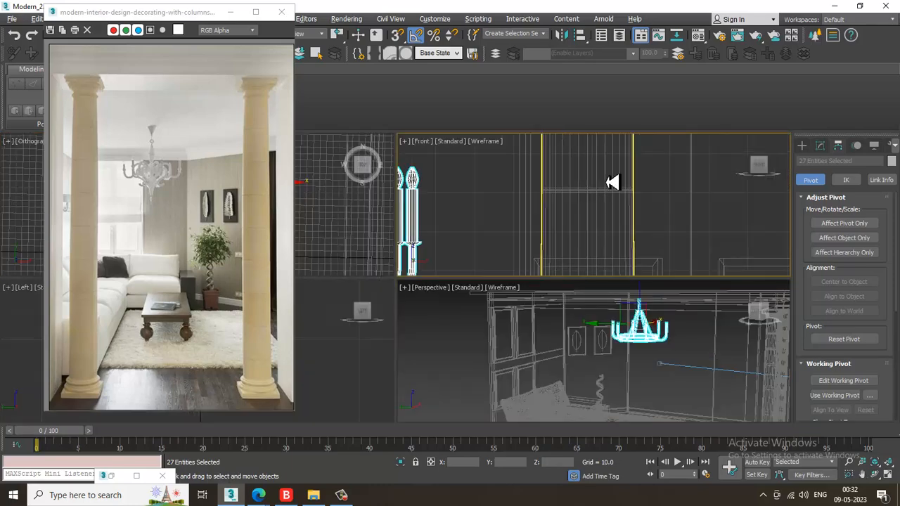
pyautogui.hotkey('alt', 'w')
pyautogui.press('z')
pyautogui.scroll(-4, 593, 207)
pyautogui.scroll(2, 567, 272)
pyautogui.hotkey('alt', 'w')
pyautogui.moveTo(615, 410); pyautogui.dragTo(605, 396, button='middle')
pyautogui.hotkey('alt', 'w')
pyautogui.press('z')
# Adjust the chandelier's height so it hangs below the ceiling between the columns, following the room reference image.
pyautogui.keyDown('alt'); pyautogui.moveTo(519, 302); pyautogui.dragTo(431, 371, button='middle'); pyautogui.keyUp('alt')
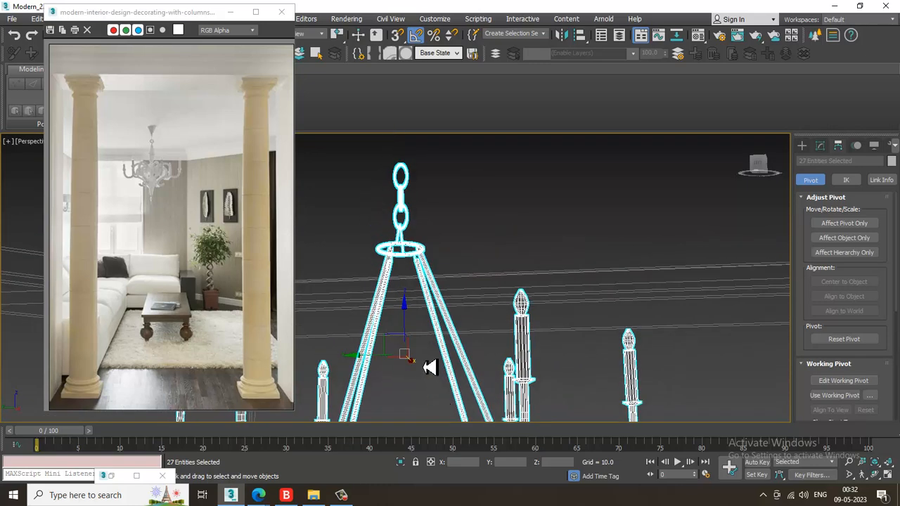
pyautogui.keyDown('alt'); pyautogui.moveTo(413, 338); pyautogui.dragTo(429, 326, button='middle'); pyautogui.keyUp('alt')
pyautogui.keyDown('alt'); pyautogui.moveTo(447, 277); pyautogui.dragTo(401, 352, button='middle'); pyautogui.keyUp('alt')
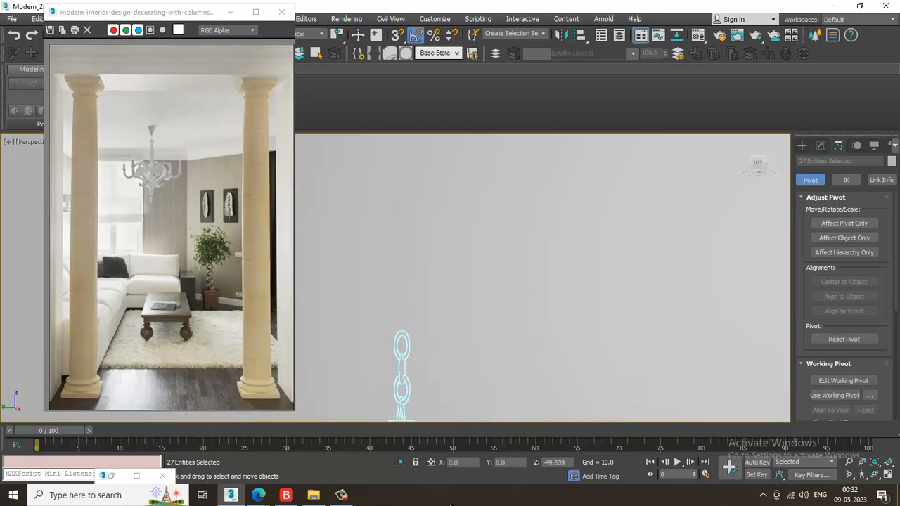
pyautogui.keyDown('alt'); pyautogui.moveTo(458, 278); pyautogui.dragTo(474, 215, button='middle'); pyautogui.keyUp('alt')
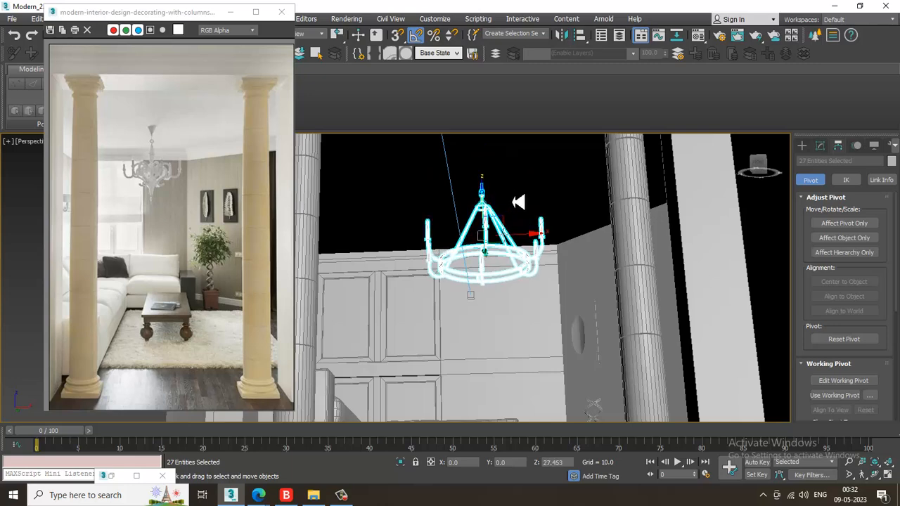
pyautogui.keyDown('alt'); pyautogui.moveTo(518, 207); pyautogui.dragTo(549, 221, button='middle'); pyautogui.keyUp('alt')
pyautogui.scroll(-3, 547, 203)
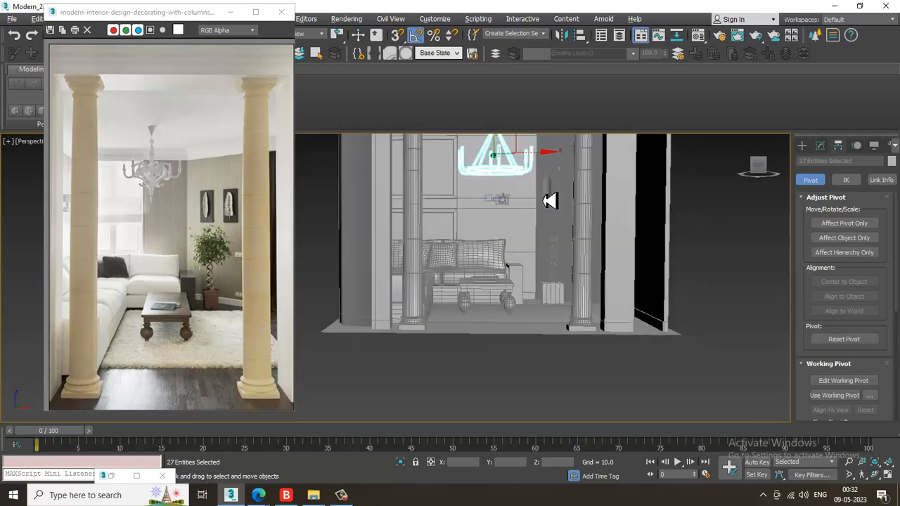
pyautogui.scroll(5, 547, 203)
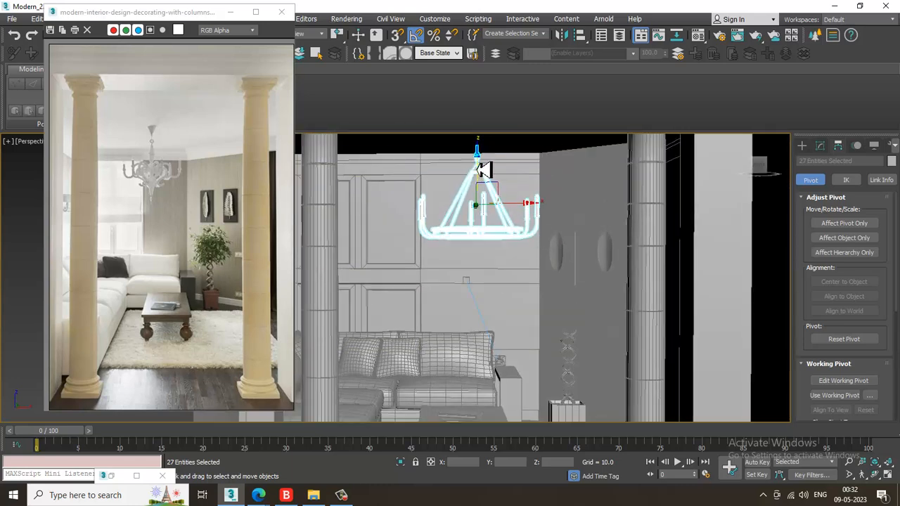
pyautogui.keyDown('alt'); pyautogui.moveTo(529, 243); pyautogui.dragTo(567, 366, button='middle'); pyautogui.keyUp('alt')
pyautogui.scroll(3, 567, 364)
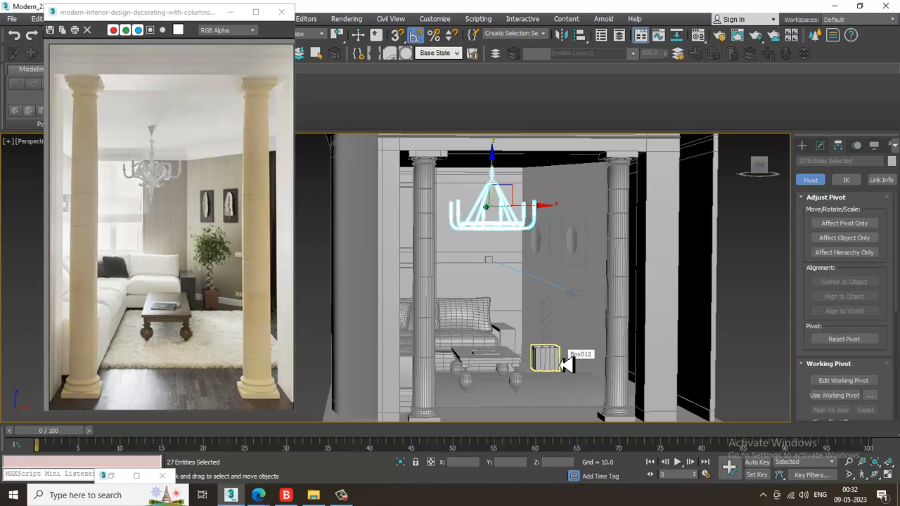
pyautogui.keyDown('alt'); pyautogui.moveTo(567, 364); pyautogui.dragTo(479, 262, button='middle'); pyautogui.keyUp('alt')
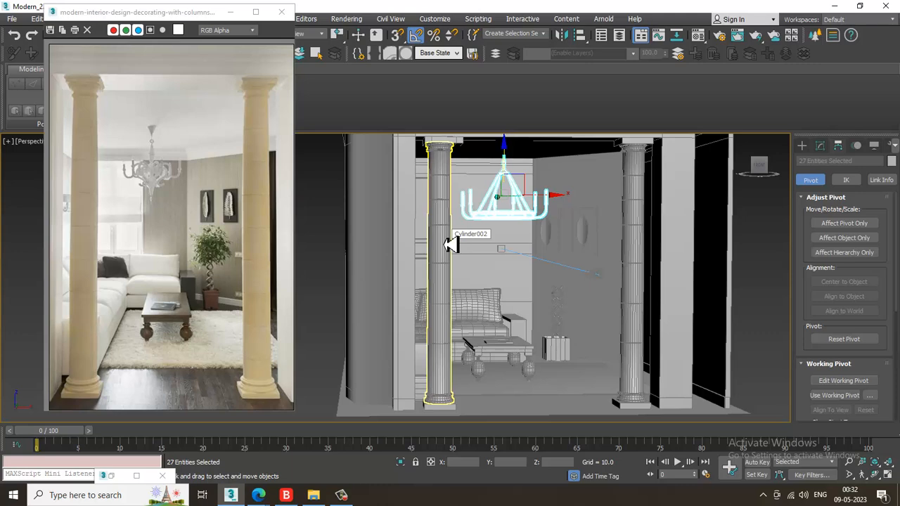
# Set the scene's renderer to V-Ray Next, update 1.2, review the common render settings, and minimize the render setup.
pyautogui.click(347, 18)
pyautogui.click(426, 90)
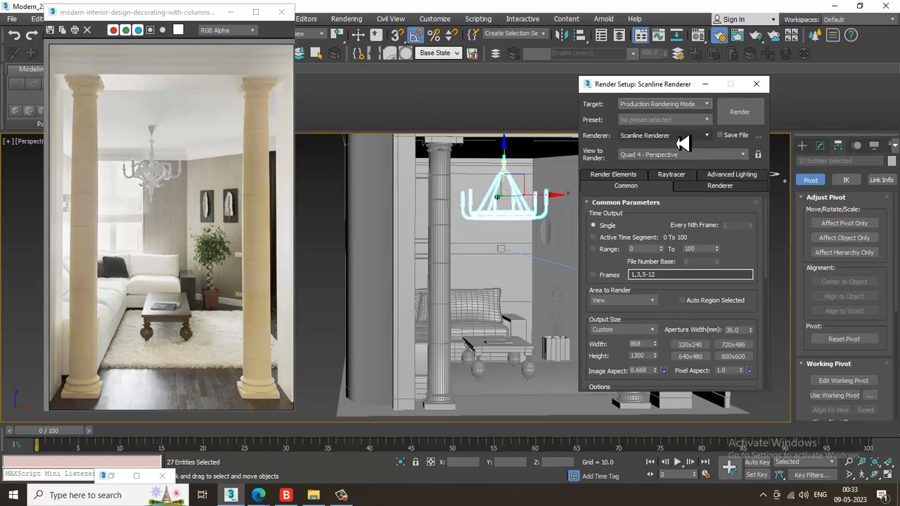
pyautogui.click(681, 138)
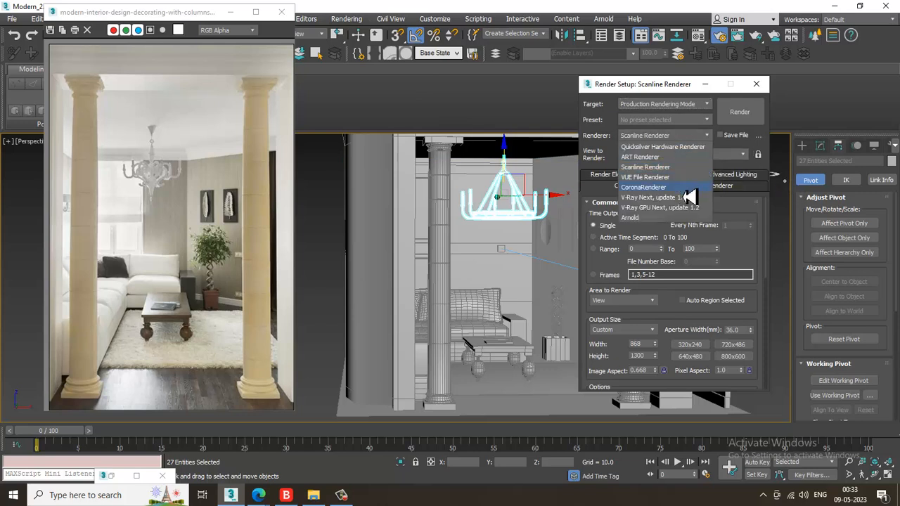
pyautogui.click(691, 200)
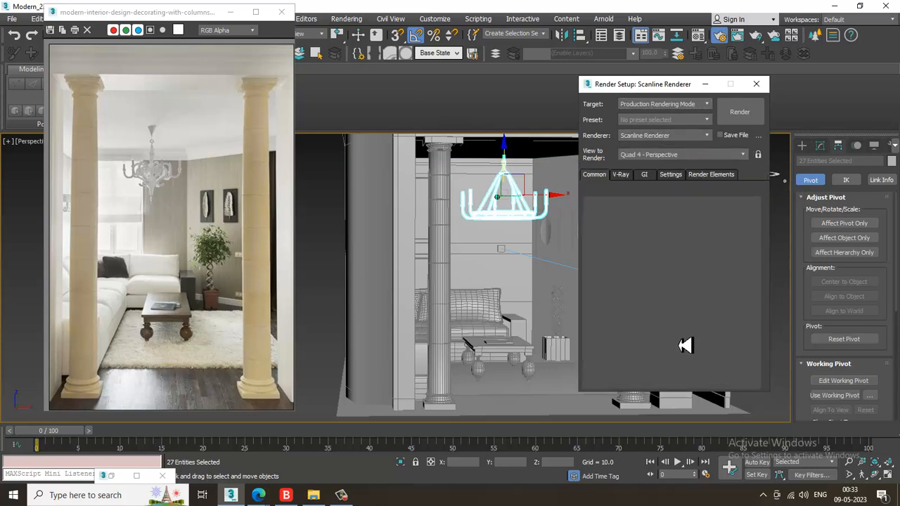
pyautogui.scroll(-4, 675, 309)
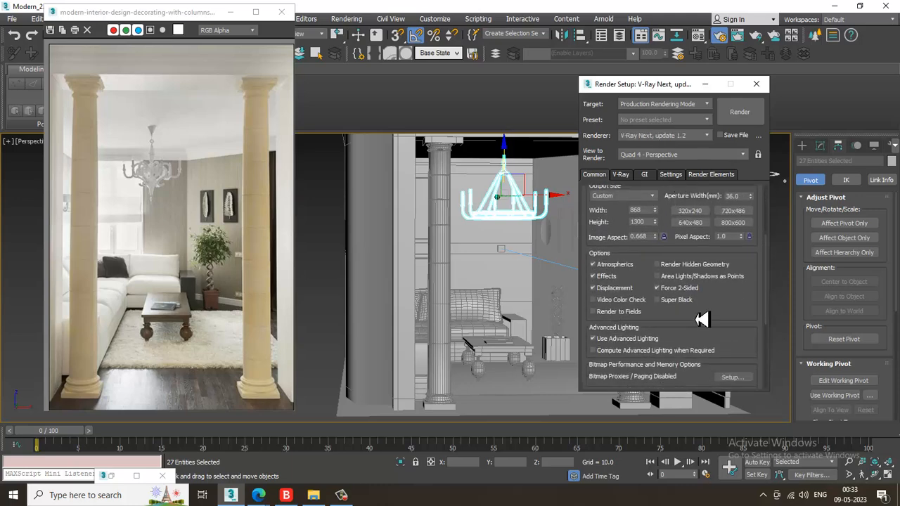
pyautogui.scroll(-3, 702, 318)
pyautogui.scroll(4, 702, 318)
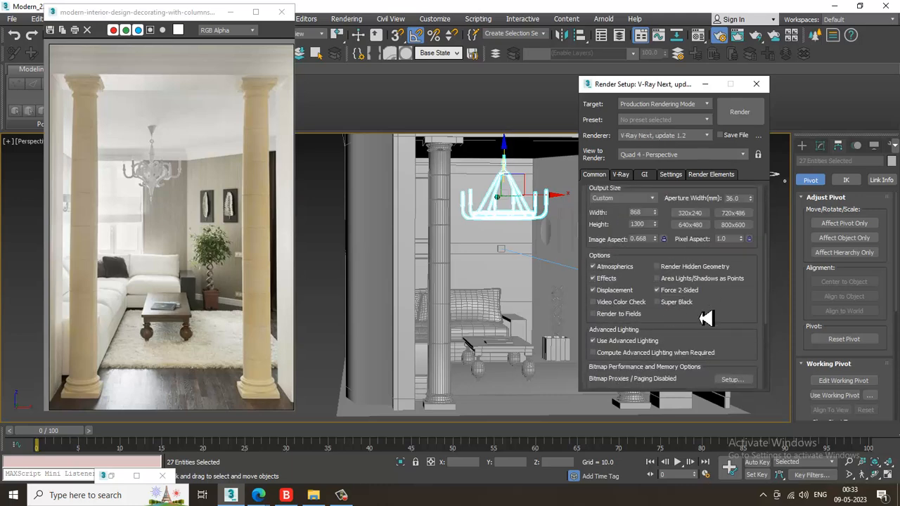
pyautogui.moveTo(702, 318); pyautogui.dragTo(698, 193)
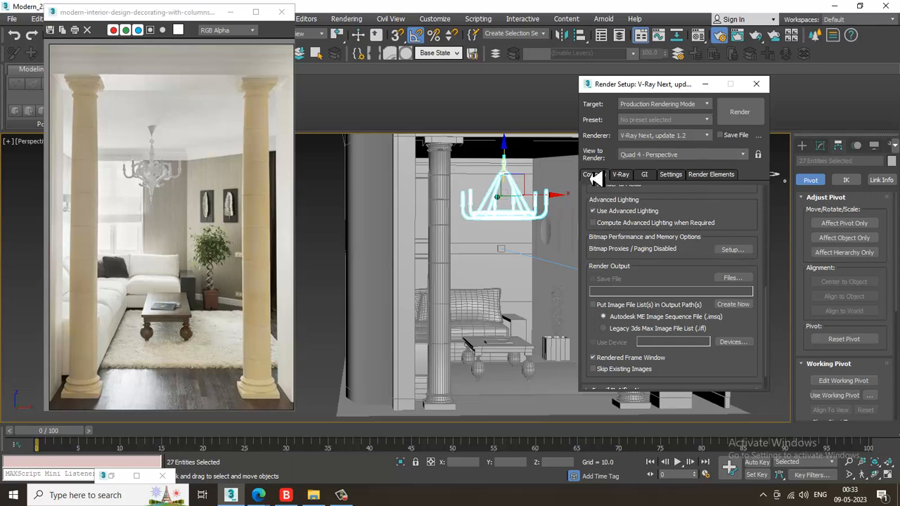
pyautogui.click(706, 85)
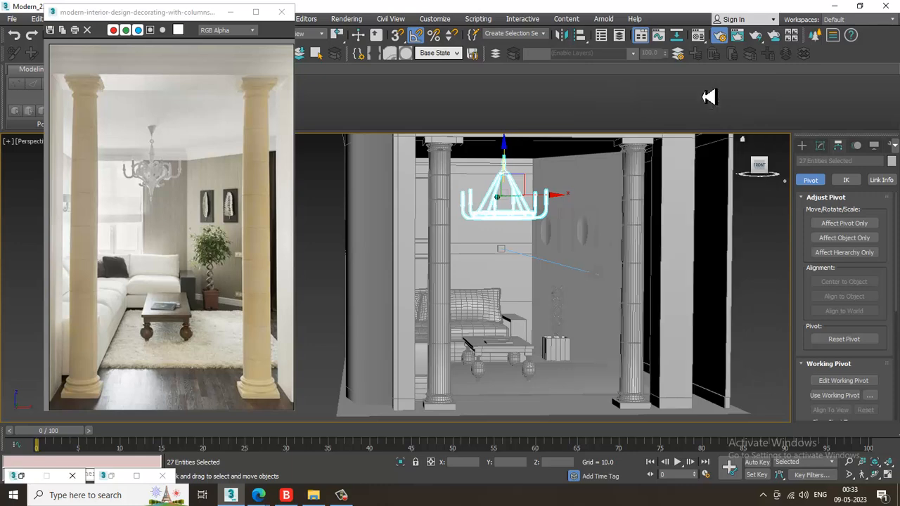
# Select the room's floor plane and view it from the front between the columns.
pyautogui.moveTo(572, 335); pyautogui.dragTo(557, 228, button='middle')
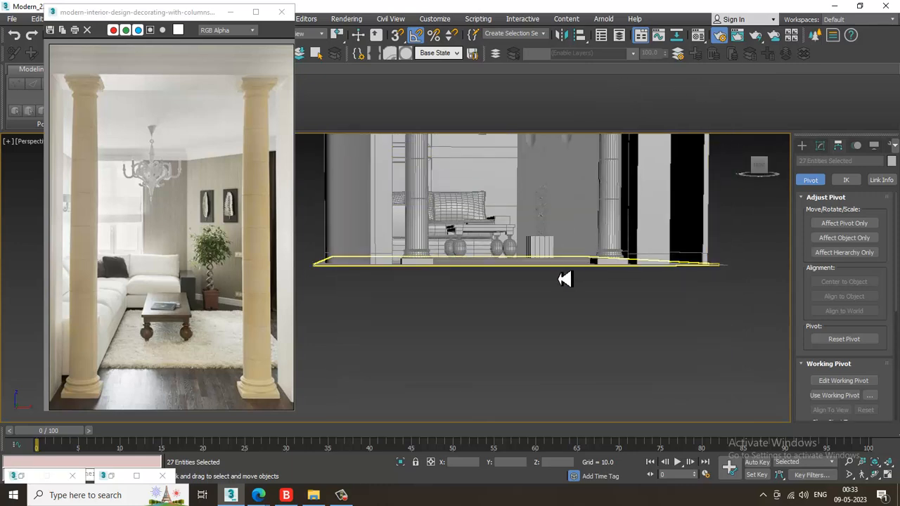
pyautogui.keyDown('alt'); pyautogui.moveTo(565, 285); pyautogui.dragTo(461, 391, button='middle'); pyautogui.keyUp('alt')
pyautogui.click(461, 392)
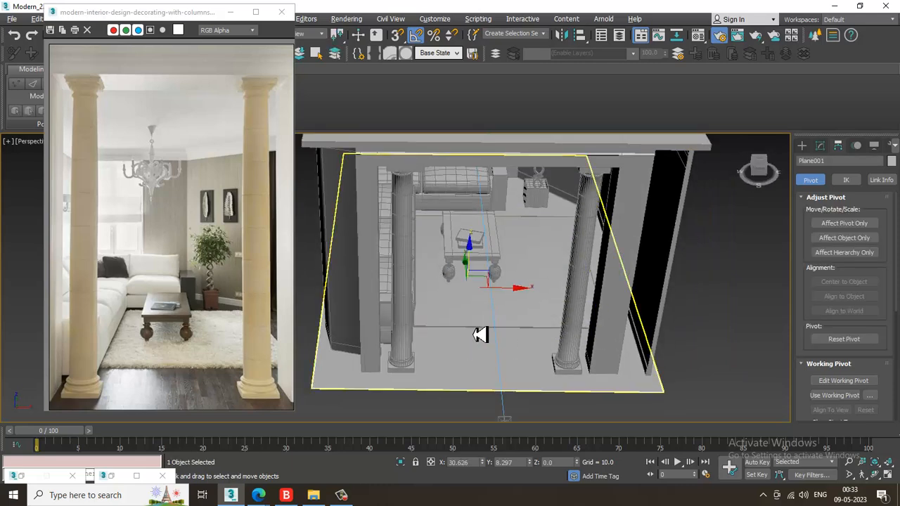
pyautogui.keyDown('alt'); pyautogui.moveTo(479, 344); pyautogui.dragTo(492, 308, button='middle'); pyautogui.keyUp('alt')
pyautogui.scroll(5, 573, 301)
pyautogui.moveTo(567, 262)
pyautogui.mouseDown(button='middle')
pyautogui.moveTo(585, 296)
pyautogui.moveTo(572, 277)
pyautogui.mouseUp(button='middle')
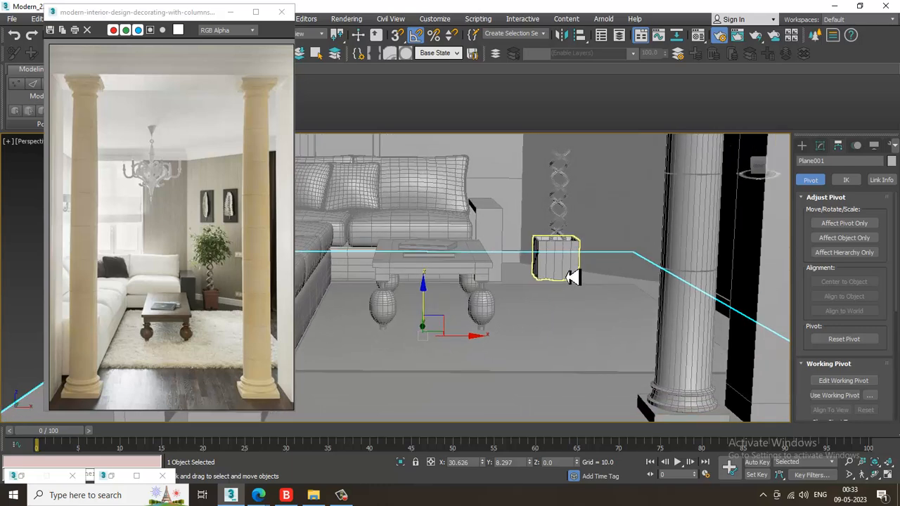
pyautogui.scroll(-4, 590, 313)
pyautogui.keyDown('alt'); pyautogui.moveTo(589, 310); pyautogui.dragTo(587, 332, button='middle'); pyautogui.keyUp('alt')
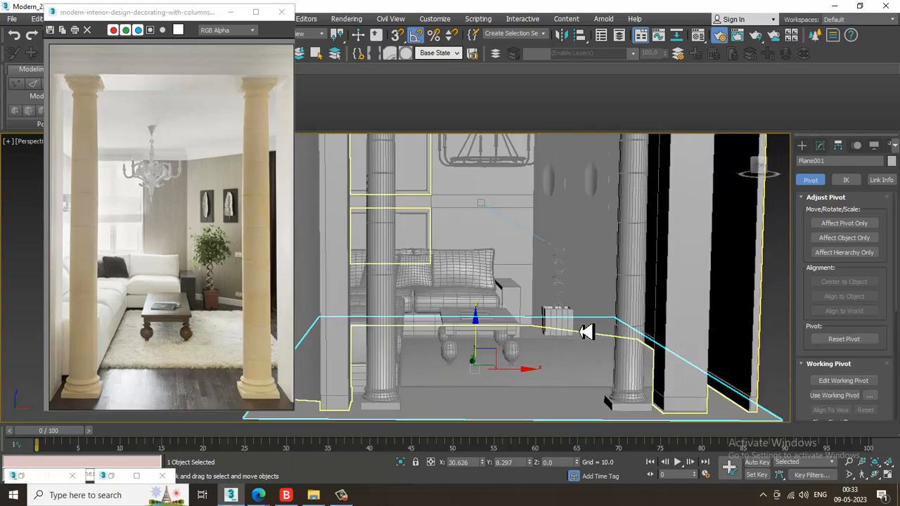
# Open the Material Editor, switch it to Slate mode, and maximize its window.
pyautogui.press('m')
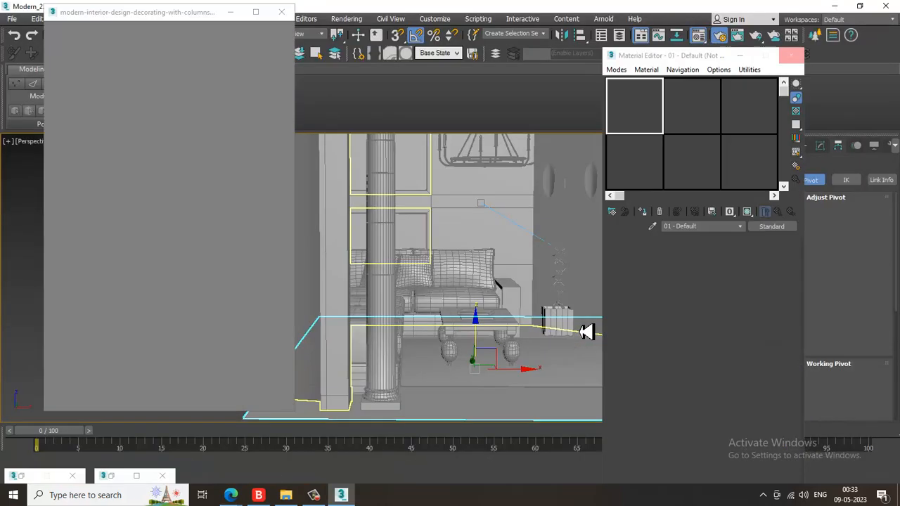
pyautogui.click(617, 69)
pyautogui.click(647, 96)
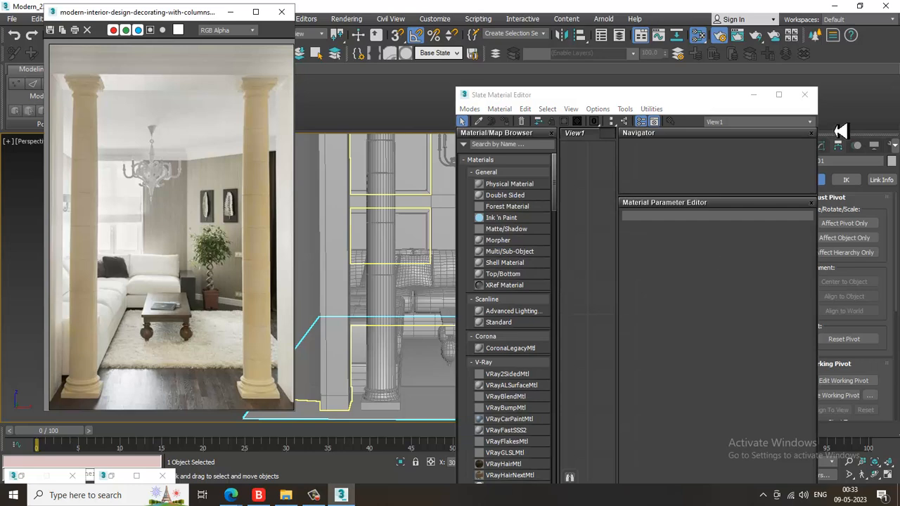
pyautogui.click(779, 94)
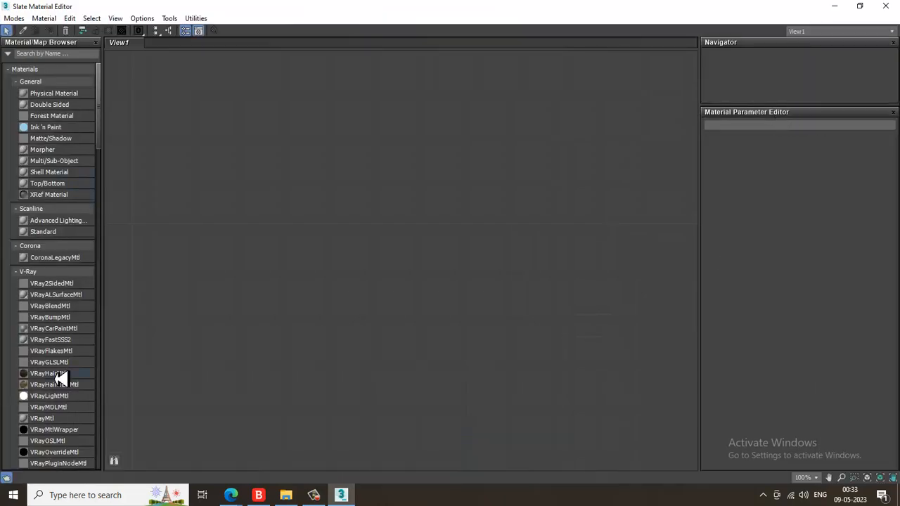
# Create a VRayMtl material, name it floor, and restore the material editor to a smaller window beside the reference image.
pyautogui.moveTo(49, 430); pyautogui.dragTo(260, 199)
pyautogui.doubleClick(260, 199)
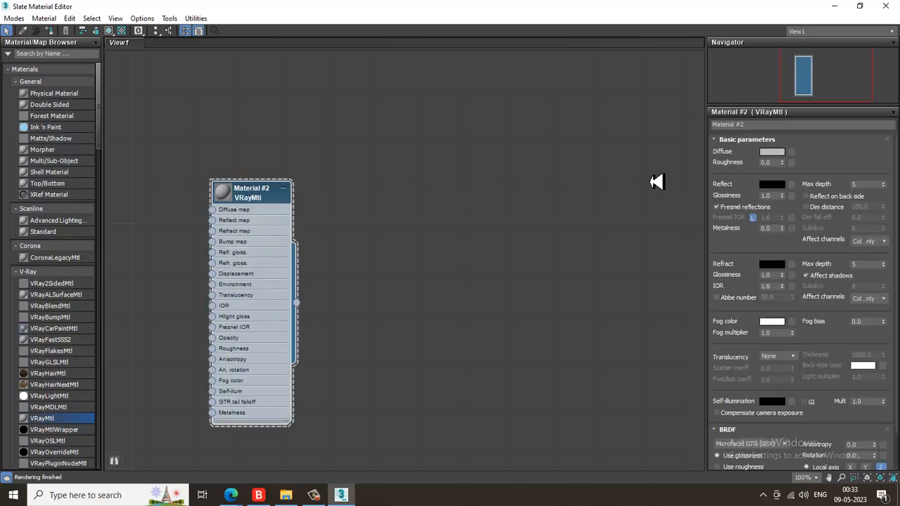
pyautogui.click(724, 125)
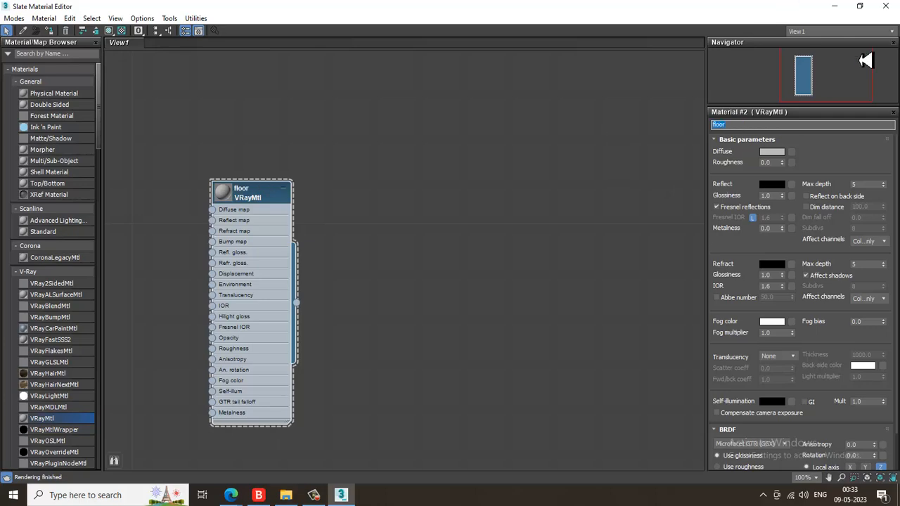
pyautogui.click(860, 6)
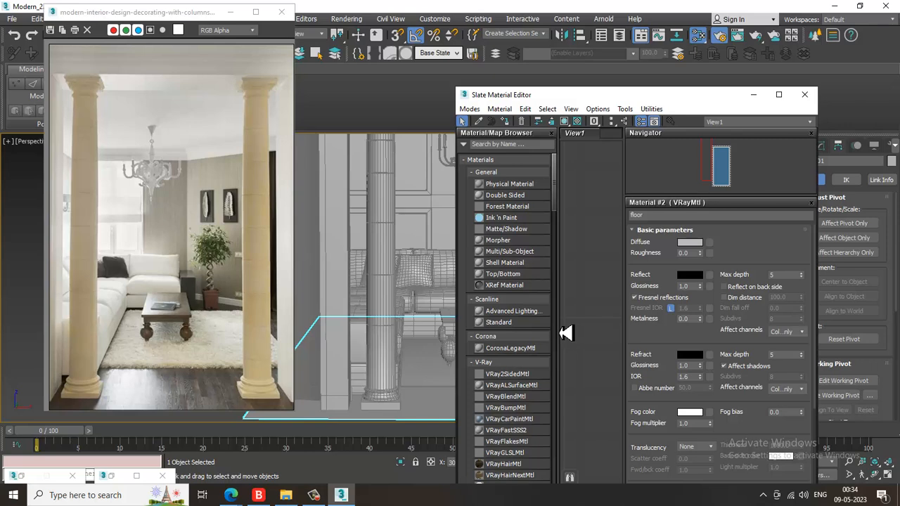
pyautogui.moveTo(533, 104); pyautogui.dragTo(482, 105)
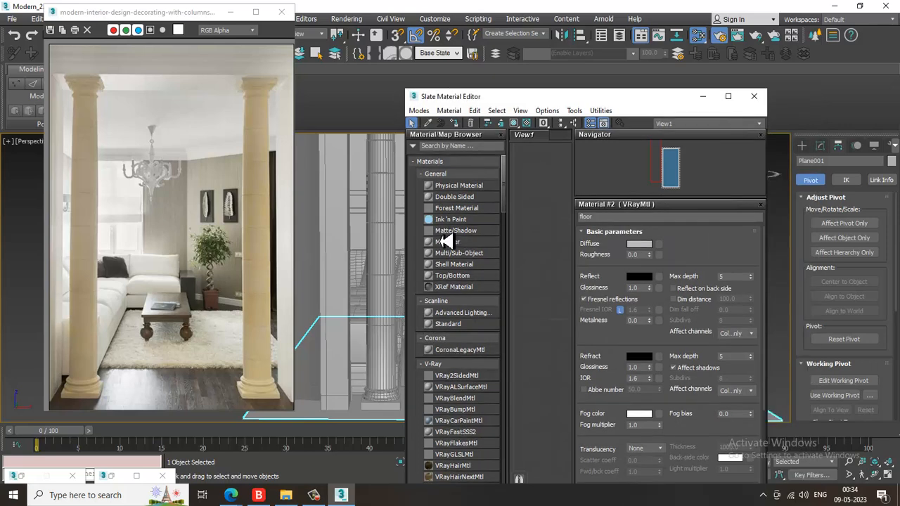
# Load the bitmap 3441965.jpg from D:\May 2023\Interior\Tex as the floor material's diffuse map and show it on the floor plane.
pyautogui.click(662, 248)
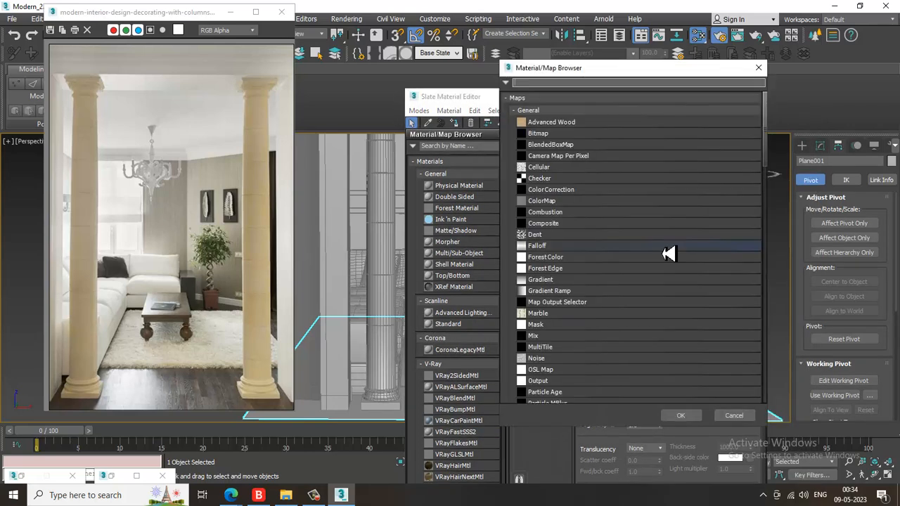
pyautogui.doubleClick(575, 138)
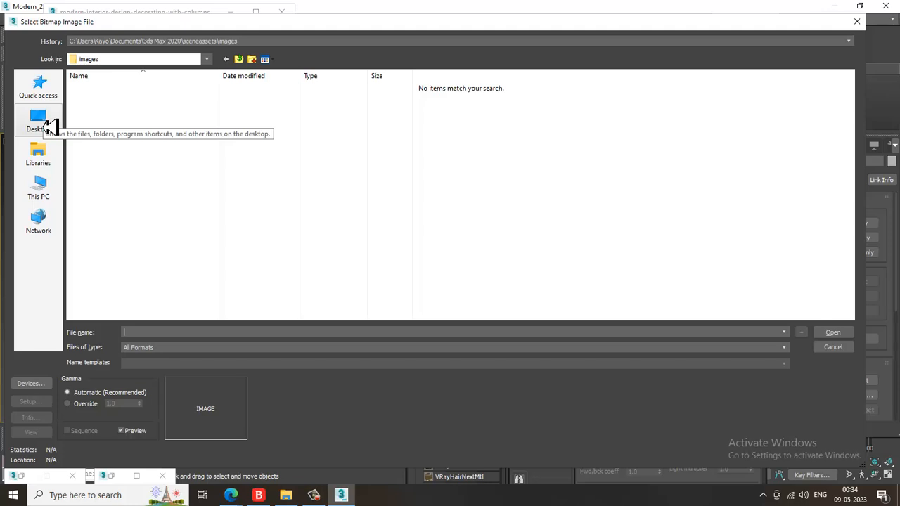
pyautogui.click(52, 190)
pyautogui.doubleClick(254, 186)
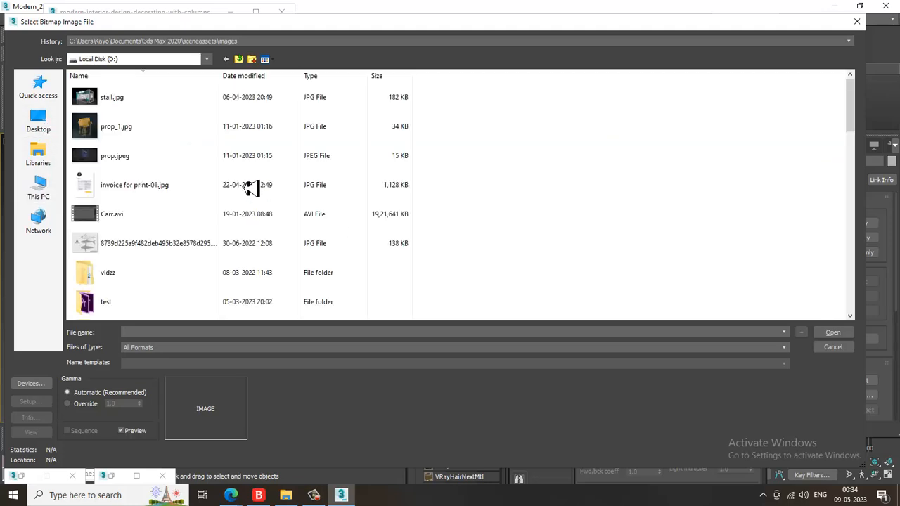
pyautogui.click(188, 226)
pyautogui.scroll(5, 184, 204)
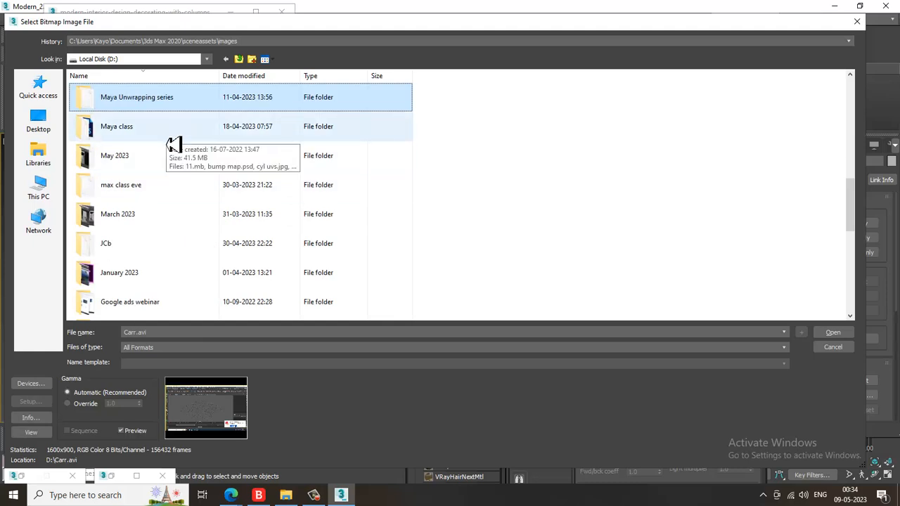
pyautogui.doubleClick(185, 164)
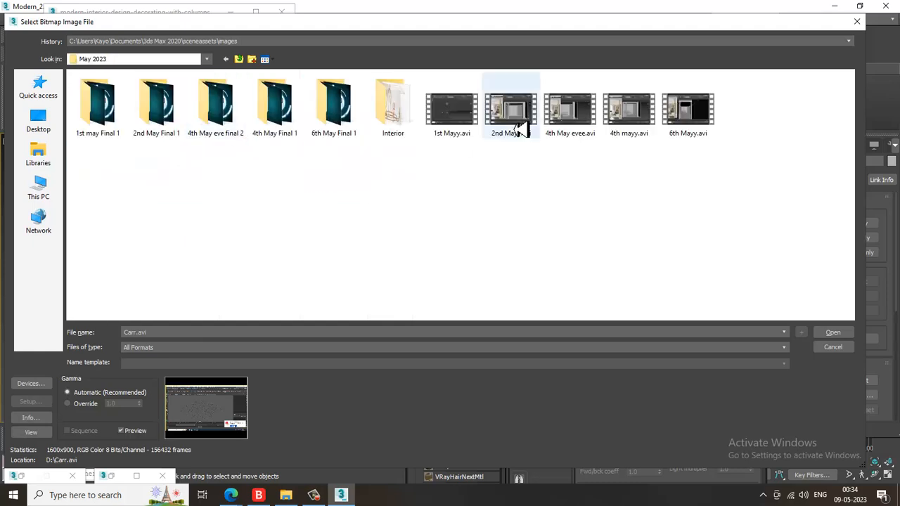
pyautogui.doubleClick(396, 106)
pyautogui.doubleClick(104, 125)
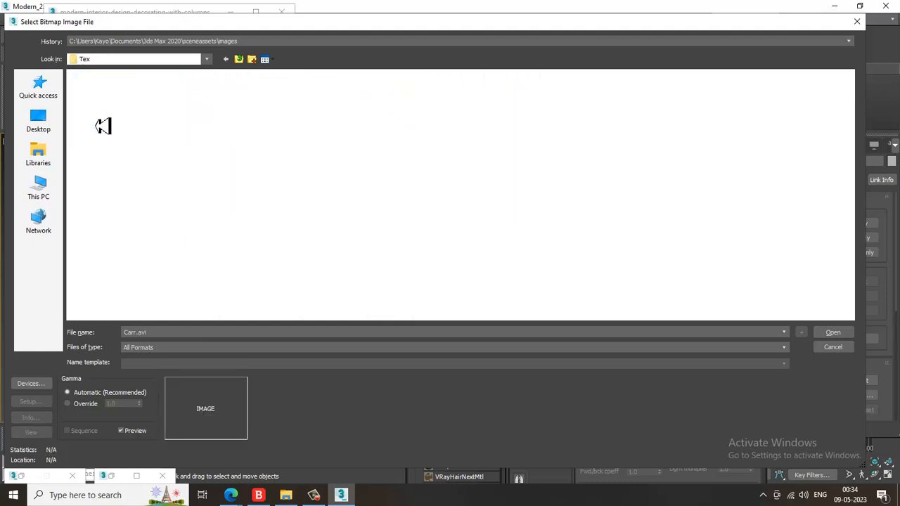
pyautogui.doubleClick(112, 122)
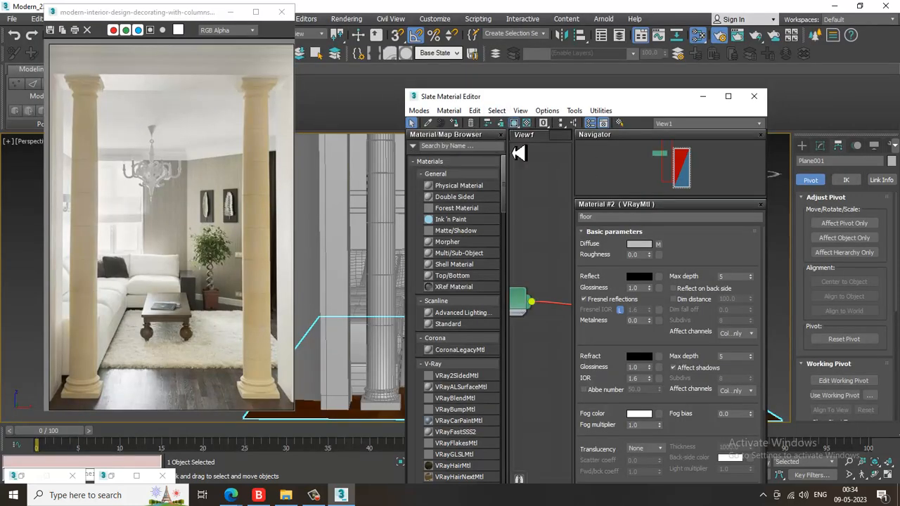
# Open the floor's wood bitmap settings and try a tiling of 3 in both U and V.
pyautogui.click(378, 289)
pyautogui.keyDown('alt'); pyautogui.moveTo(320, 251); pyautogui.dragTo(360, 307, button='middle'); pyautogui.keyUp('alt')
pyautogui.scroll(-3, 347, 271)
pyautogui.click(659, 244)
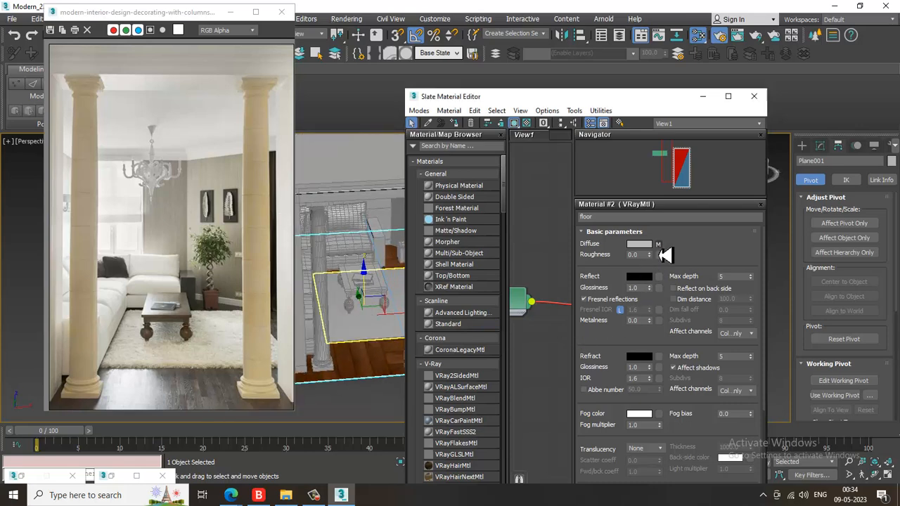
pyautogui.moveTo(667, 288); pyautogui.dragTo(607, 288)
pyautogui.write('3')
pyautogui.press('Tab')
pyautogui.write('3')
pyautogui.press('Return')
# Set the floor bitmap's U and V tiling to 2.
pyautogui.moveTo(666, 289); pyautogui.dragTo(590, 299)
pyautogui.write('2')
pyautogui.press('Tab')
pyautogui.write('2')
pyautogui.press('Return')
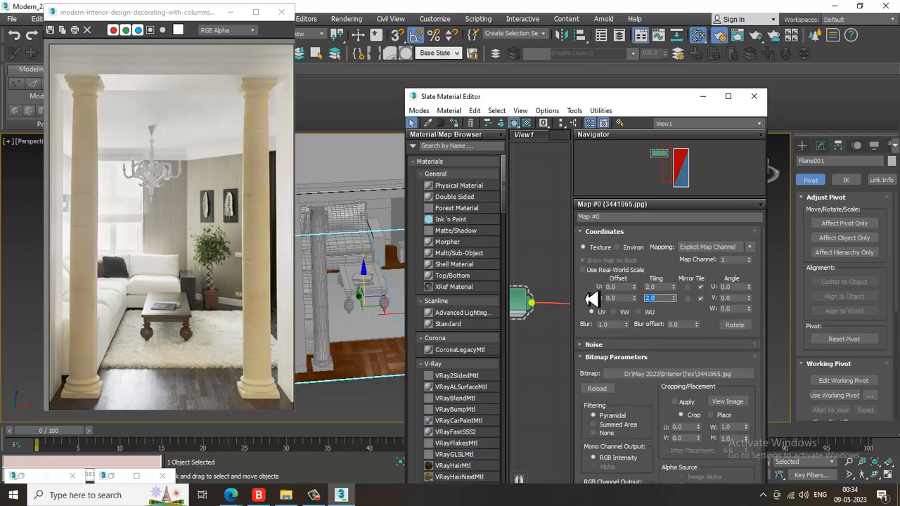
# Set the floor material's reflection color to grey 139 and its glossiness to 0.84, and minimize the material editor.
pyautogui.moveTo(553, 278); pyautogui.dragTo(540, 261, button='middle')
pyautogui.doubleClick(567, 278)
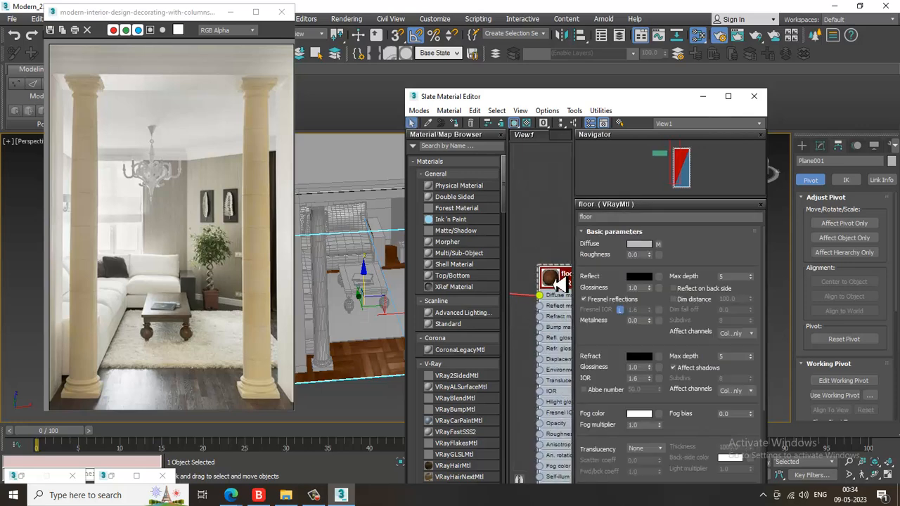
pyautogui.click(639, 277)
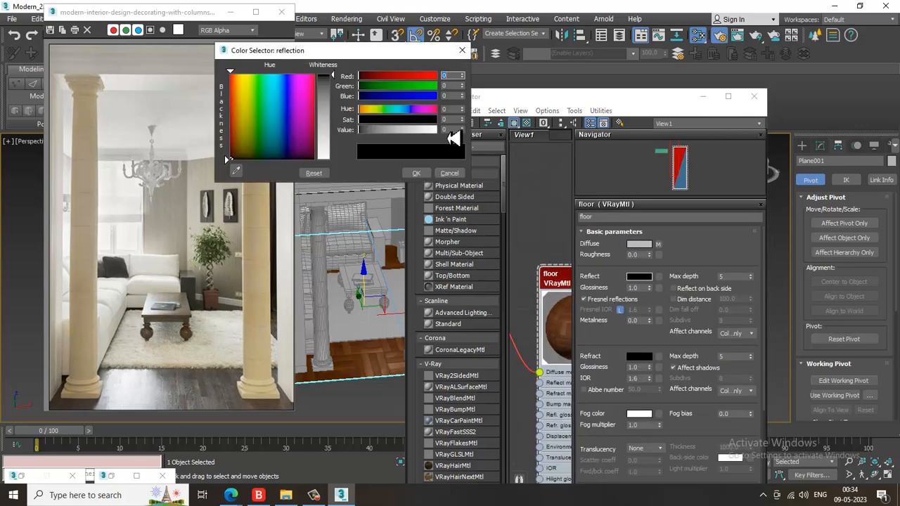
pyautogui.moveTo(339, 90); pyautogui.dragTo(342, 130)
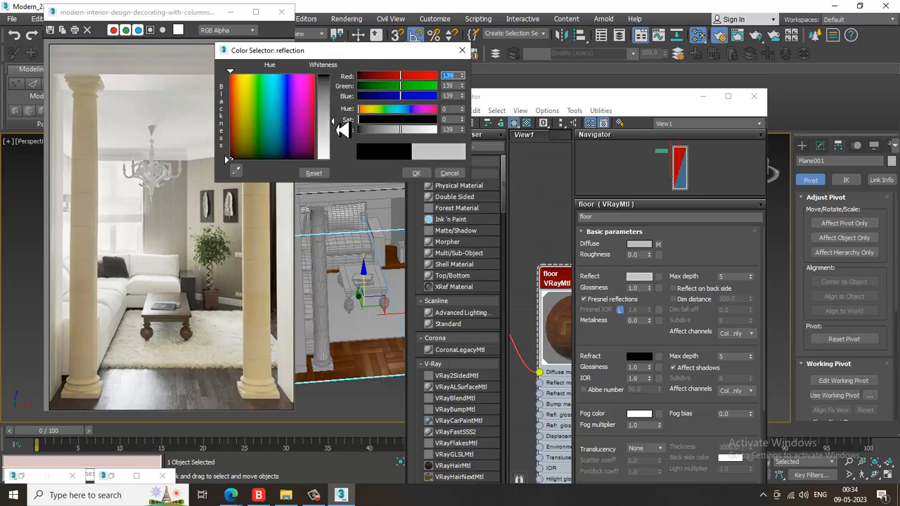
pyautogui.click(418, 174)
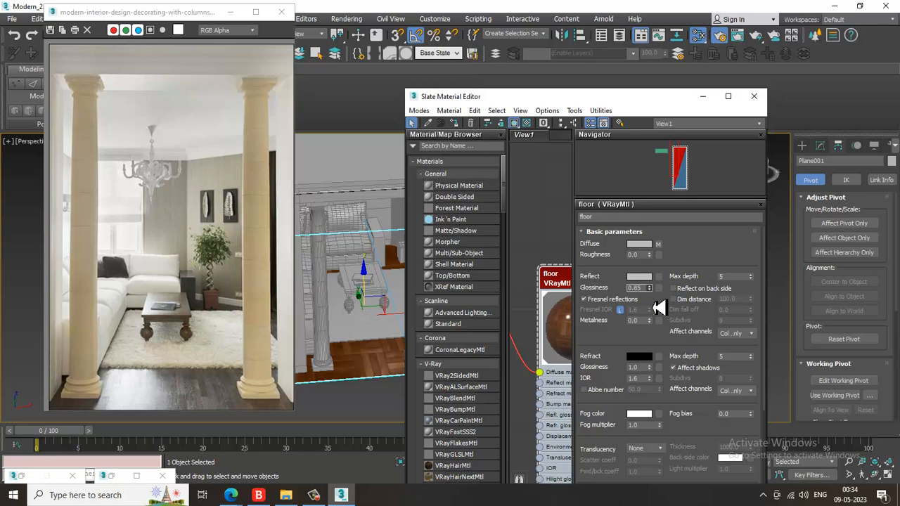
pyautogui.click(703, 96)
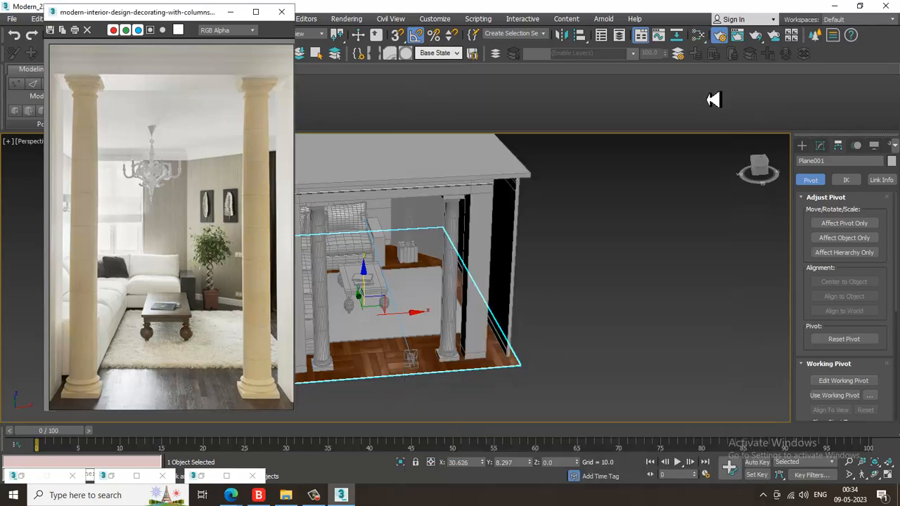
# Check the wood floor up close and select the sofa's long base, seat cushions and front armrest together.
pyautogui.scroll(4, 527, 246)
pyautogui.scroll(8, 518, 301)
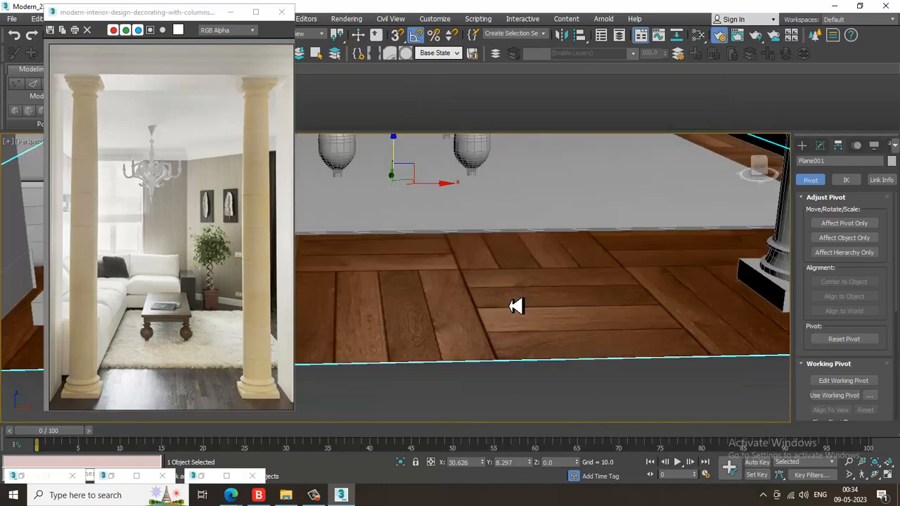
pyautogui.scroll(-3, 517, 306)
pyautogui.moveTo(517, 306); pyautogui.dragTo(553, 400, button='middle')
pyautogui.scroll(-3, 552, 376)
pyautogui.moveTo(551, 338); pyautogui.dragTo(589, 368, button='middle')
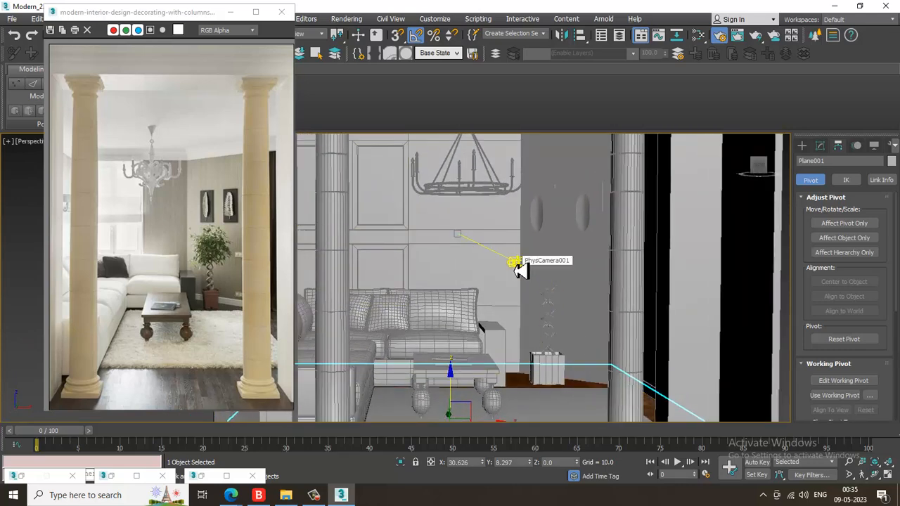
pyautogui.keyDown('alt'); pyautogui.moveTo(542, 268); pyautogui.dragTo(462, 354, button='middle'); pyautogui.keyUp('alt')
pyautogui.keyDown('ctrl'); pyautogui.click(429, 315); pyautogui.keyUp('ctrl')
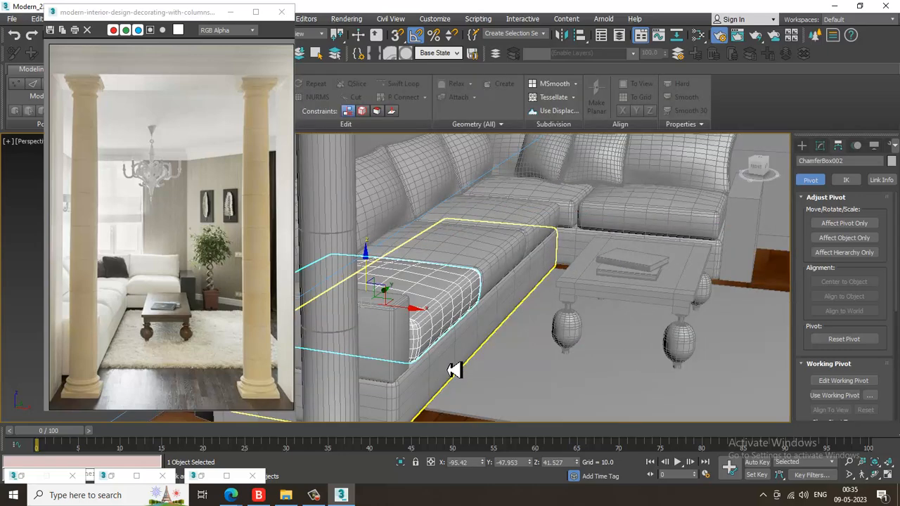
pyautogui.keyDown('ctrl'); pyautogui.click(502, 255); pyautogui.keyUp('ctrl')
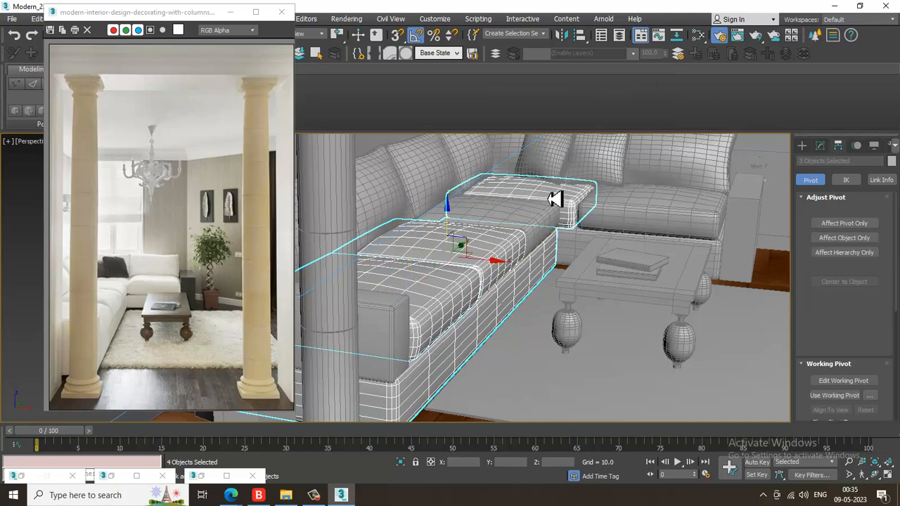
pyautogui.keyDown('ctrl'); pyautogui.click(619, 225); pyautogui.keyUp('ctrl')
pyautogui.keyDown('ctrl'); pyautogui.click(514, 242); pyautogui.keyUp('ctrl')
pyautogui.keyDown('ctrl'); pyautogui.click(401, 330); pyautogui.keyUp('ctrl')
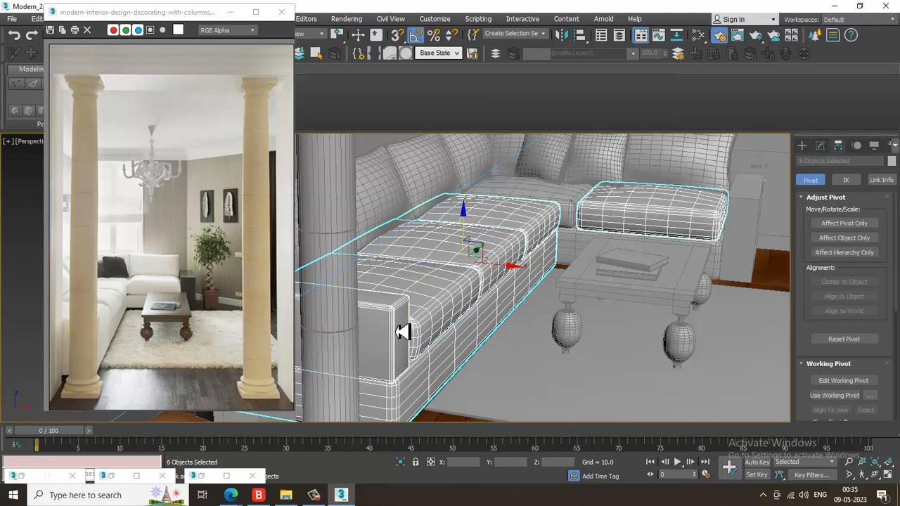
# Add the sofa's back cushions and the corner seat cushion to the selection, leaving out the two dark accent pillows.
pyautogui.keyDown('ctrl'); pyautogui.click(378, 201); pyautogui.keyUp('ctrl')
pyautogui.keyDown('ctrl'); pyautogui.click(378, 202); pyautogui.keyUp('ctrl')
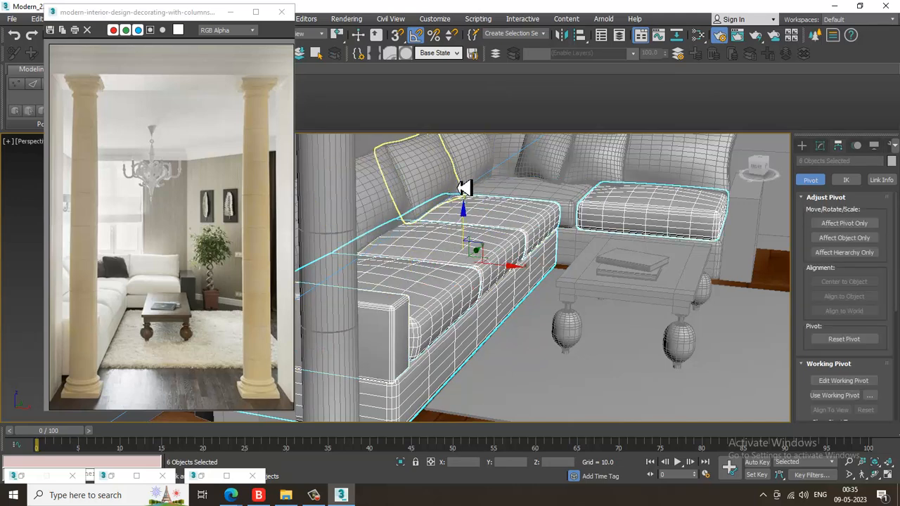
pyautogui.keyDown('ctrl'); pyautogui.click(461, 187); pyautogui.keyUp('ctrl')
pyautogui.keyDown('ctrl'); pyautogui.click(388, 202); pyautogui.keyUp('ctrl')
pyautogui.keyDown('ctrl'); pyautogui.click(514, 147); pyautogui.keyUp('ctrl')
pyautogui.keyDown('ctrl'); pyautogui.click(520, 153); pyautogui.keyUp('ctrl')
pyautogui.keyDown('ctrl'); pyautogui.click(598, 169); pyautogui.keyUp('ctrl')
pyautogui.keyDown('ctrl'); pyautogui.click(554, 166); pyautogui.keyUp('ctrl')
pyautogui.keyDown('ctrl'); pyautogui.click(619, 167); pyautogui.keyUp('ctrl')
pyautogui.keyDown('ctrl'); pyautogui.click(616, 169); pyautogui.keyUp('ctrl')
pyautogui.keyDown('ctrl'); pyautogui.click(683, 171); pyautogui.keyUp('ctrl')
pyautogui.moveTo(562, 243); pyautogui.dragTo(598, 240, button='middle')
pyautogui.keyDown('ctrl'); pyautogui.click(595, 204); pyautogui.keyUp('ctrl')
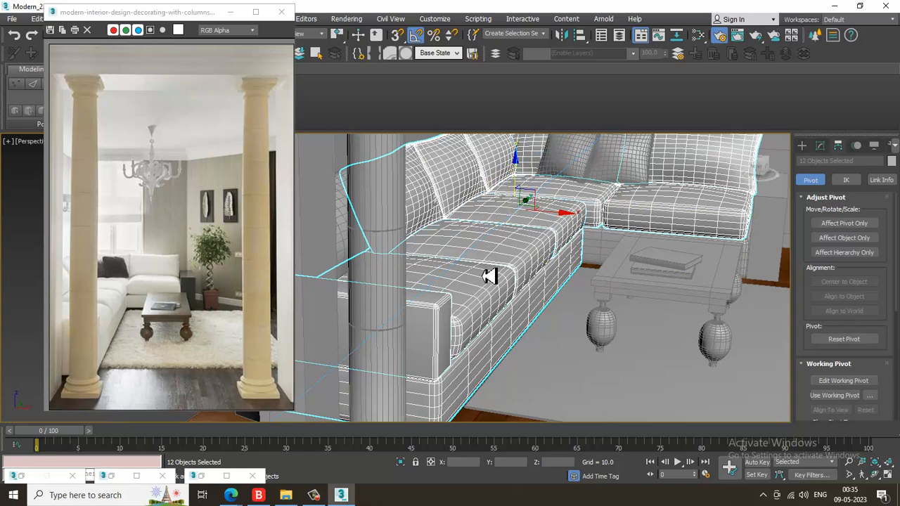
pyautogui.keyDown('ctrl'); pyautogui.click(347, 222); pyautogui.keyUp('ctrl')
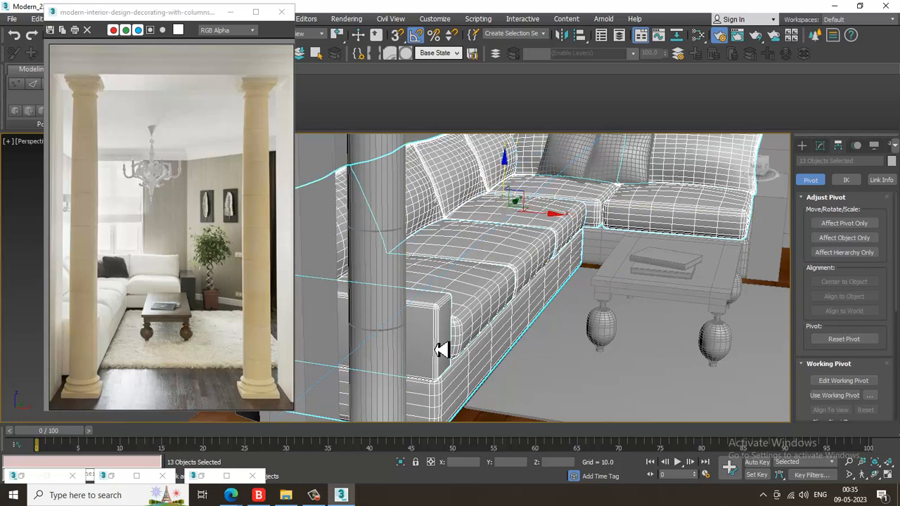
# Create another VRayMtl in the maximized material editor and name it Fabric.
pyautogui.press('m')
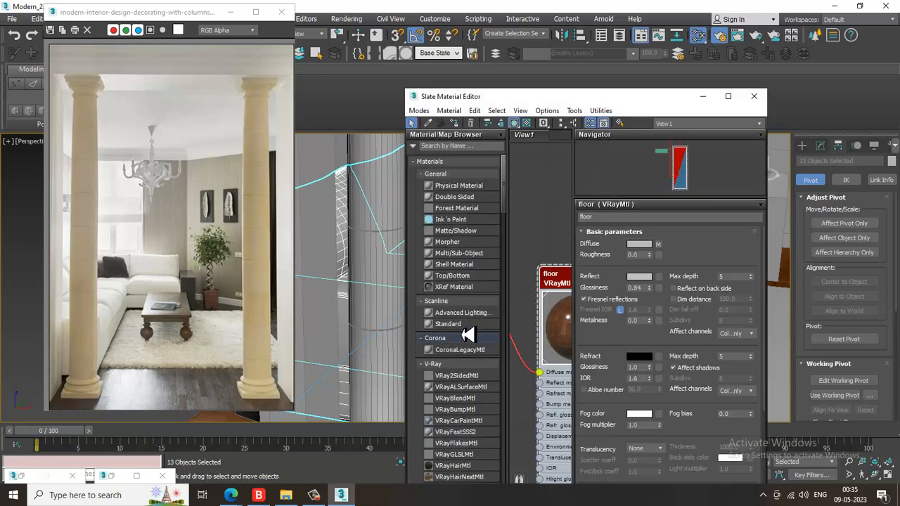
pyautogui.click(730, 97)
pyautogui.moveTo(417, 328); pyautogui.dragTo(578, 174, button='middle')
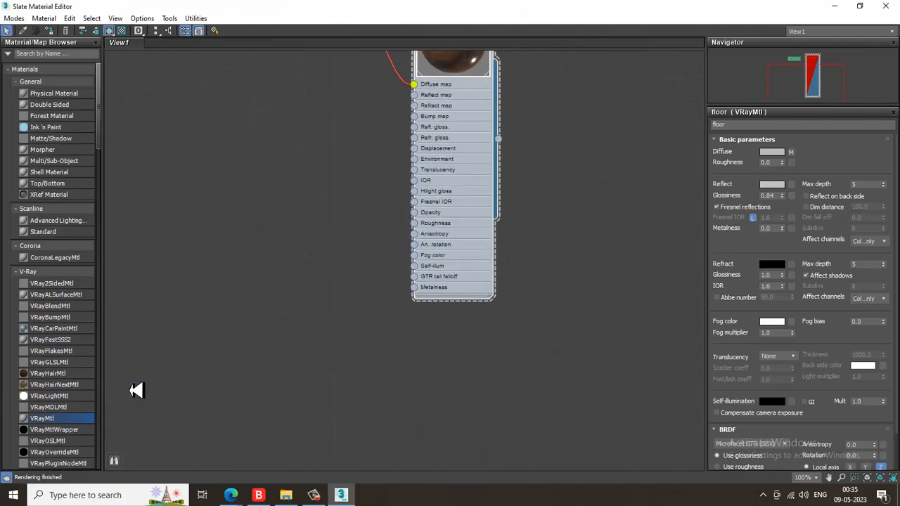
pyautogui.moveTo(92, 415); pyautogui.dragTo(354, 255)
pyautogui.doubleClick(344, 248)
pyautogui.click(739, 126)
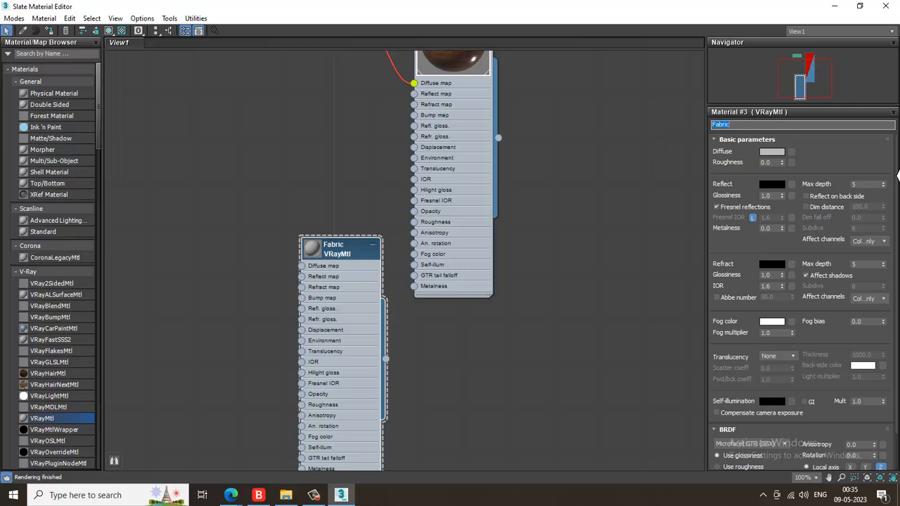
# Load the white woven fabric image as the Fabric material's diffuse bitmap, assign the material to the selected sofa parts, and close the editor.
pyautogui.click(793, 153)
pyautogui.click(793, 152)
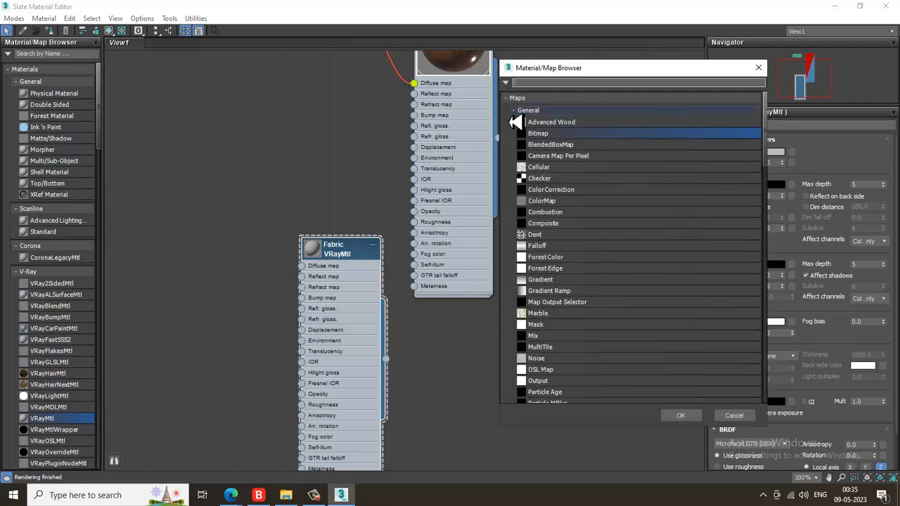
pyautogui.doubleClick(581, 139)
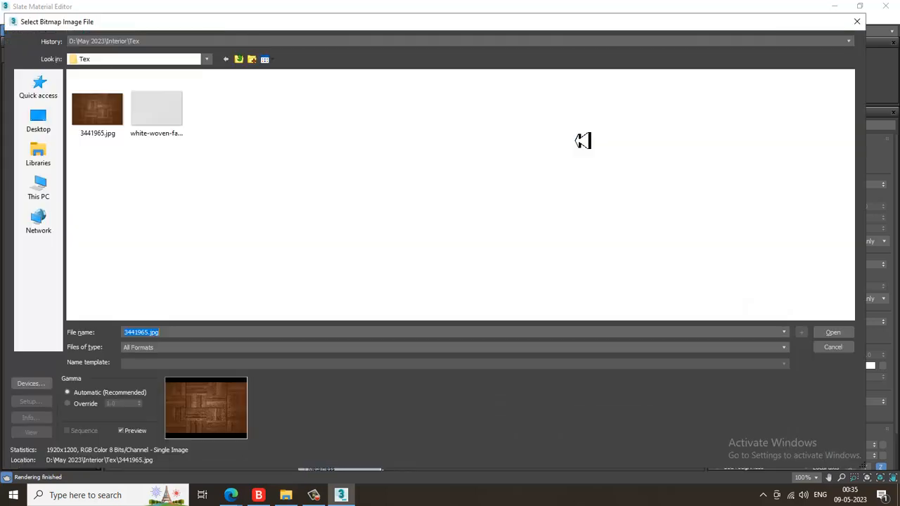
pyautogui.doubleClick(155, 95)
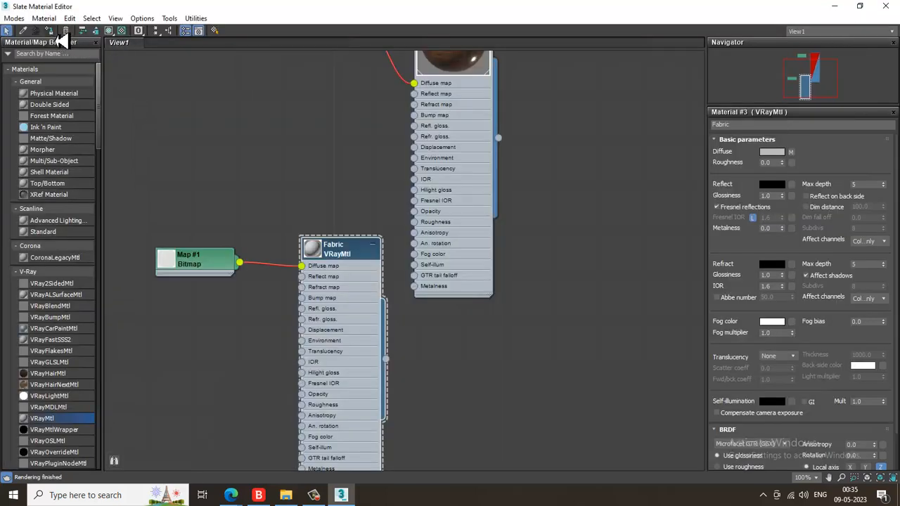
pyautogui.click(885, 6)
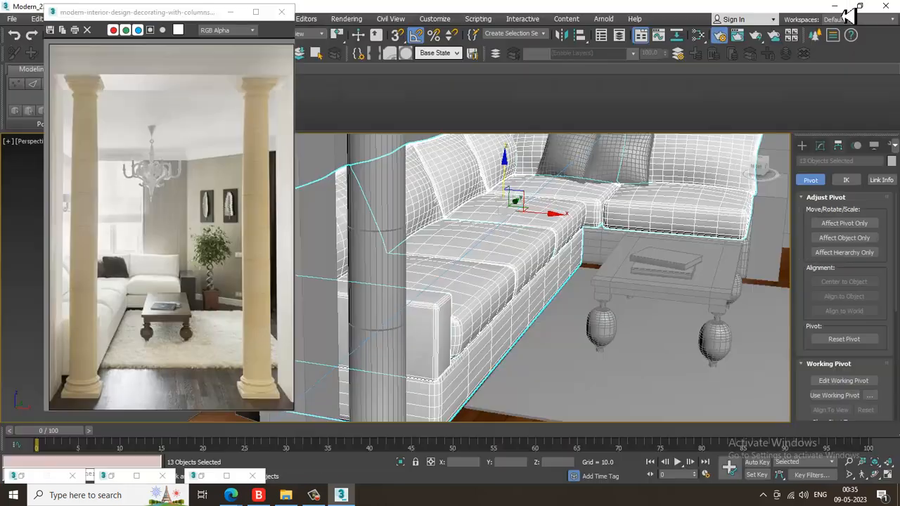
# Select only the sofa's front seat cushion and turn off the edge display to inspect the fabric texture up close.
pyautogui.scroll(-5, 472, 310)
pyautogui.click(506, 394)
pyautogui.scroll(5, 467, 264)
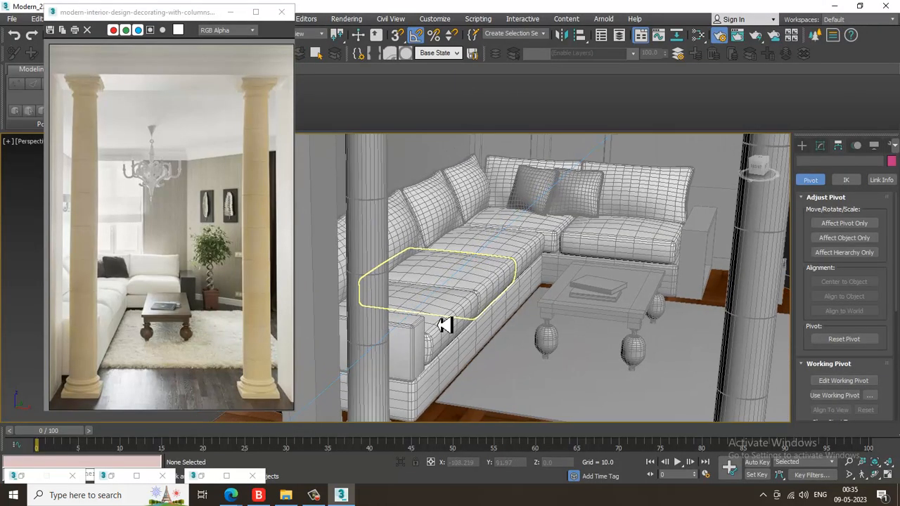
pyautogui.click(445, 326)
pyautogui.press('F4')
pyautogui.scroll(3, 484, 295)
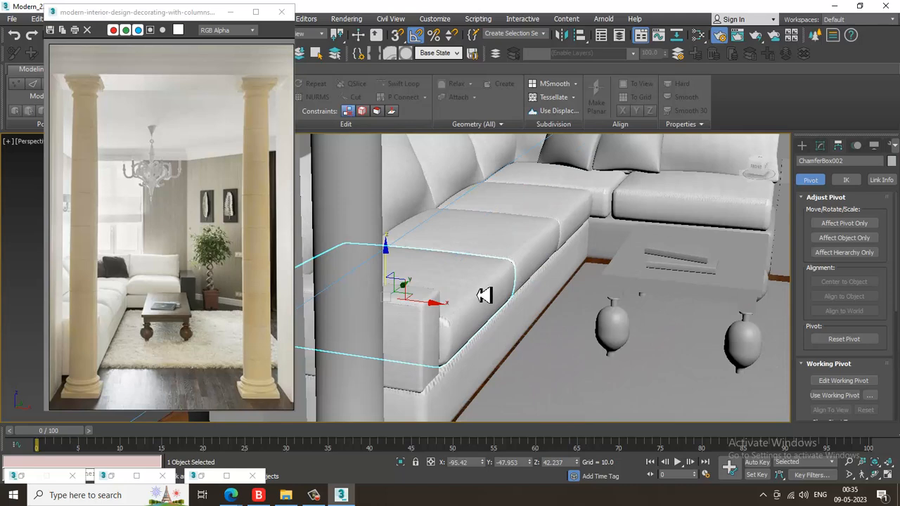
pyautogui.keyDown('alt'); pyautogui.moveTo(483, 294); pyautogui.dragTo(565, 272, button='middle'); pyautogui.keyUp('alt')
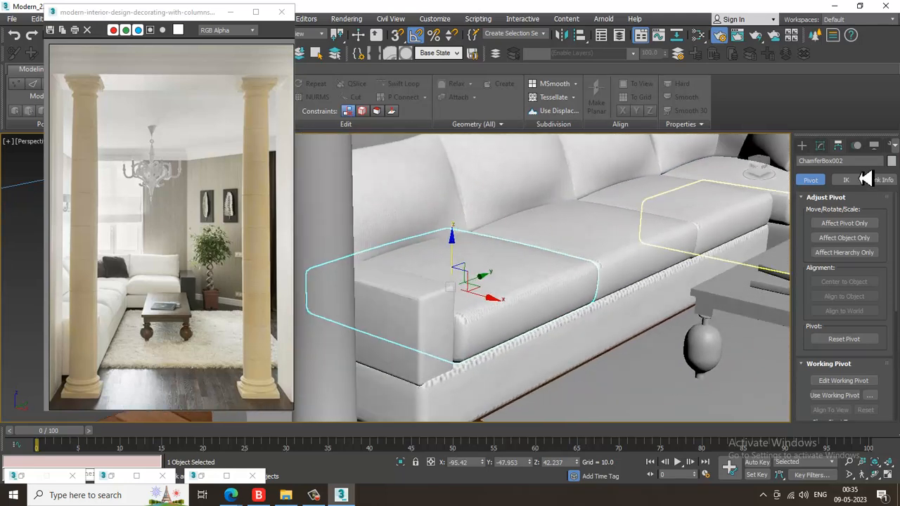
# Apply a UVW Map modifier to the sofa's front seat cushion.
pyautogui.click(820, 145)
pyautogui.click(844, 194)
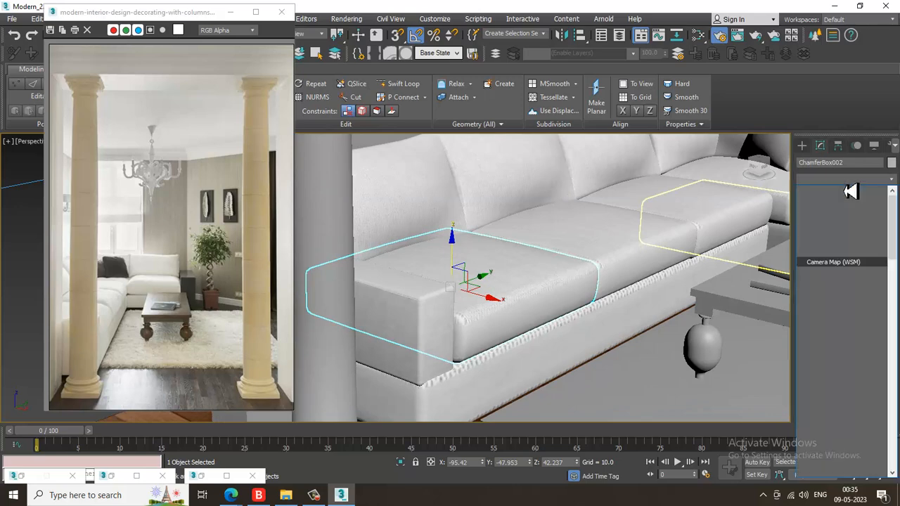
pyautogui.click(863, 180)
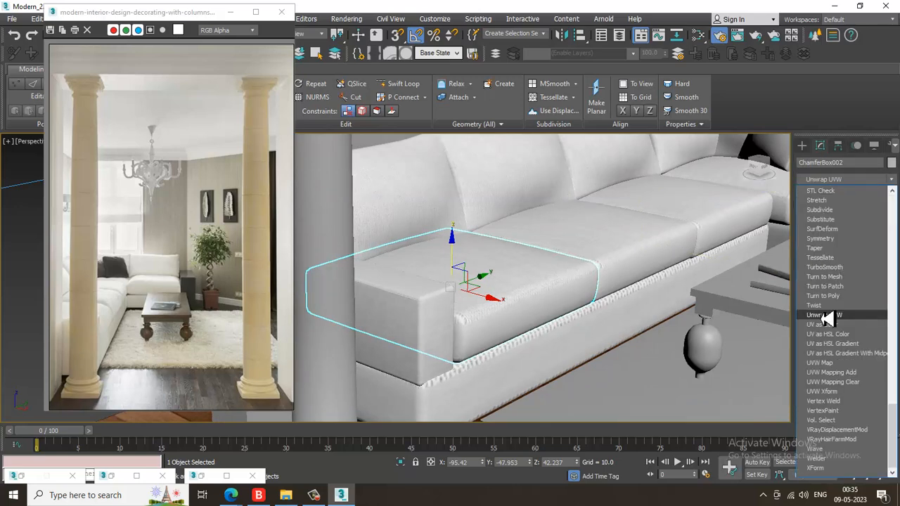
pyautogui.click(822, 363)
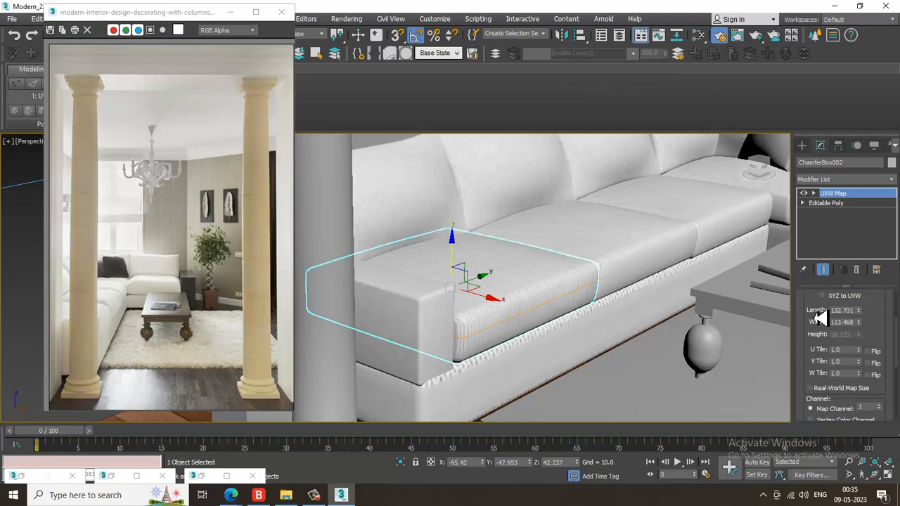
# Switch the front seat cushion's UVW Map to Box mapping and increase its height to 145.25.
pyautogui.scroll(3, 820, 323)
pyautogui.click(841, 336)
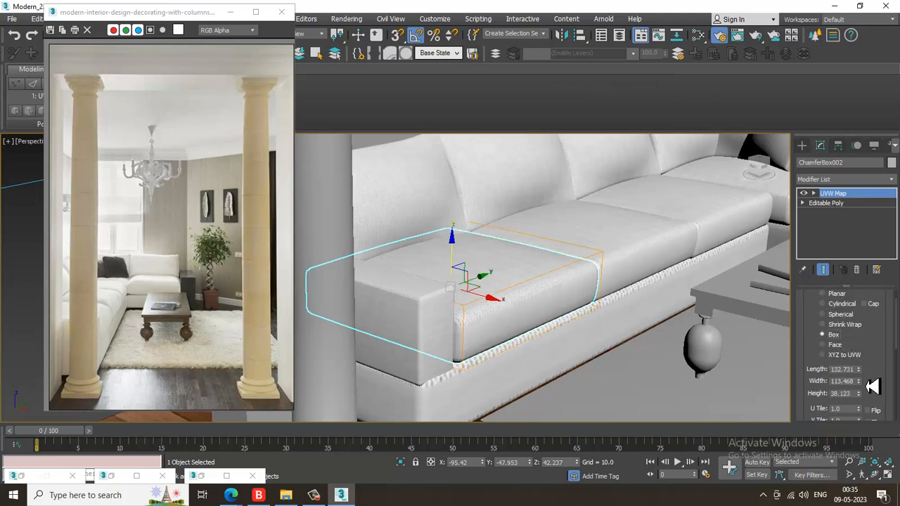
pyautogui.moveTo(859, 394); pyautogui.dragTo(833, 294)
# Apply a UVW Map modifier with Box mapping to the sofa's second seat cushion and increase the mapping height.
pyautogui.click(661, 275)
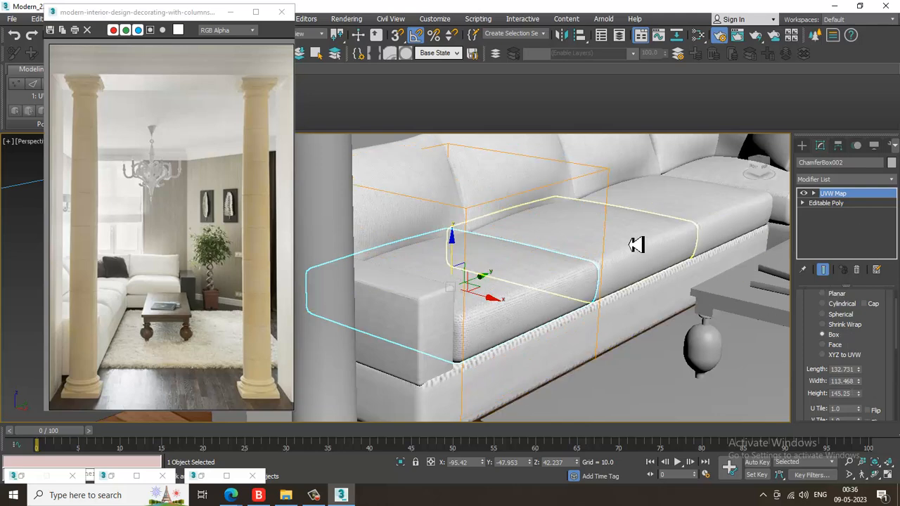
pyautogui.click(854, 180)
pyautogui.scroll(-10, 857, 267)
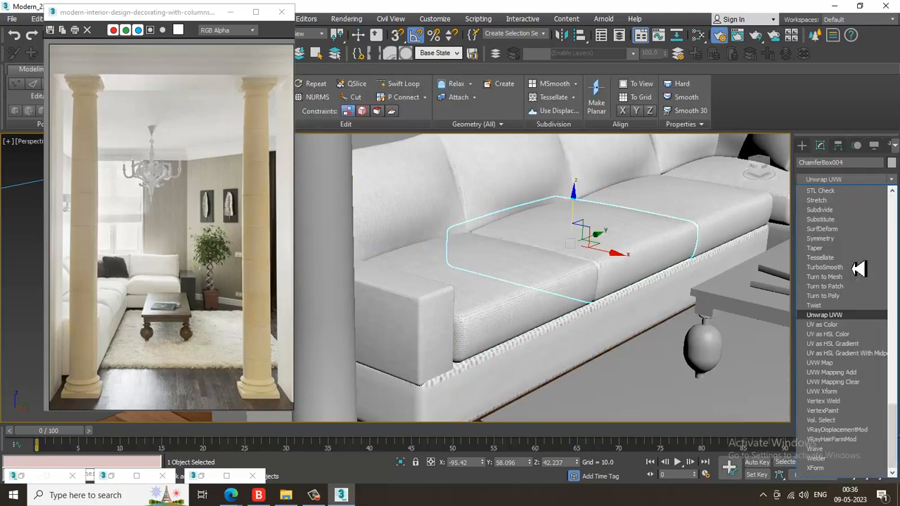
pyautogui.click(867, 368)
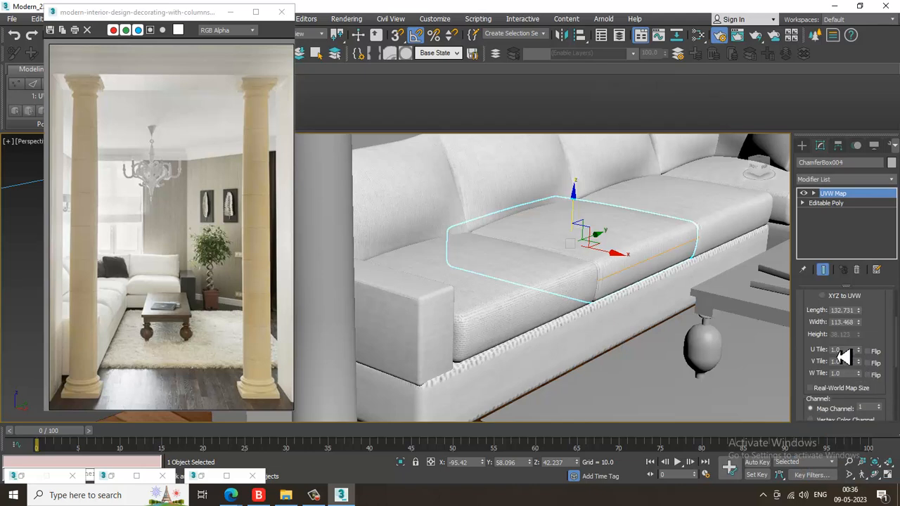
pyautogui.moveTo(874, 316); pyautogui.dragTo(882, 360)
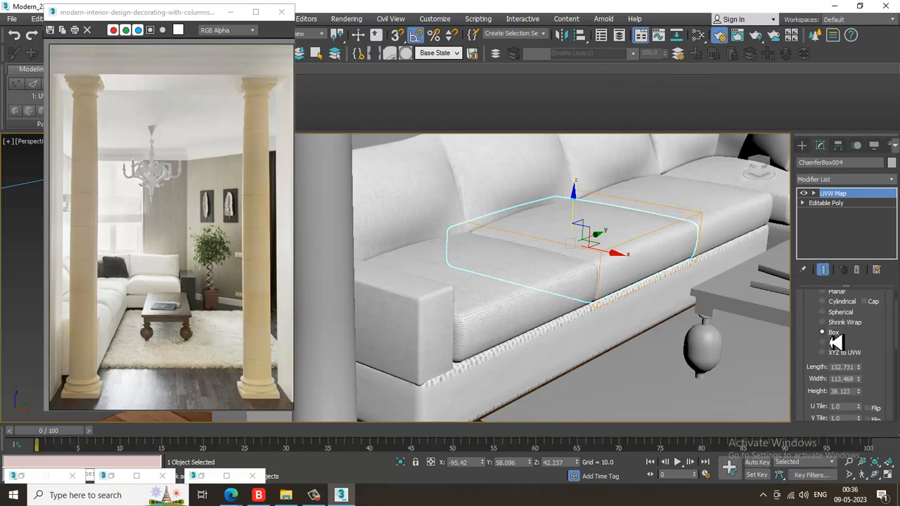
pyautogui.scroll(-2, 879, 344)
pyautogui.moveTo(860, 369); pyautogui.dragTo(858, 208)
# Apply a UVW Map modifier with Box mapping to the third seat cushion and increase the mapping height.
pyautogui.keyDown('alt'); pyautogui.moveTo(562, 303); pyautogui.dragTo(655, 261, button='middle'); pyautogui.keyUp('alt')
pyautogui.click(834, 180)
pyautogui.scroll(-10, 844, 251)
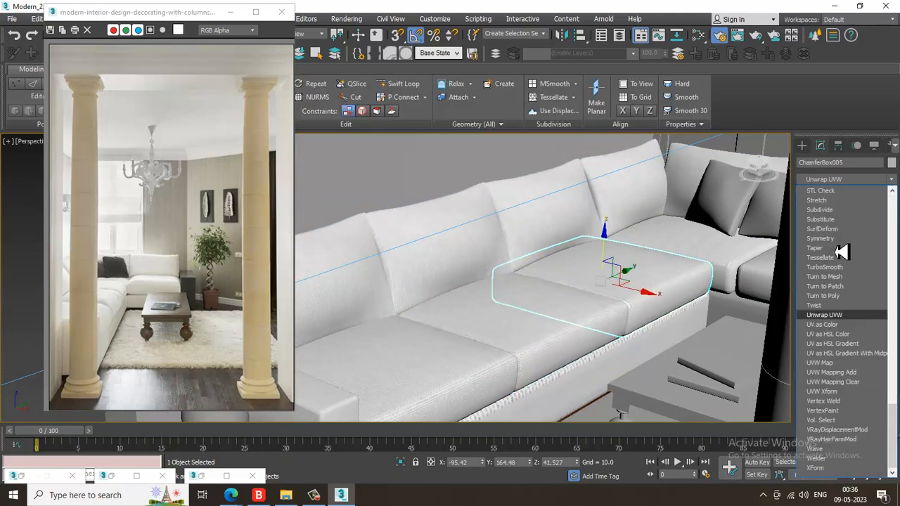
pyautogui.click(858, 363)
pyautogui.scroll(-3, 892, 372)
pyautogui.scroll(1, 888, 369)
pyautogui.click(834, 334)
pyautogui.moveTo(867, 401); pyautogui.dragTo(867, 316)
pyautogui.keyDown('alt'); pyautogui.moveTo(599, 287); pyautogui.dragTo(603, 310, button='middle'); pyautogui.keyUp('alt')
# Apply a UVW Map modifier to the sofa's long base with Box mapping and a height of 105.43.
pyautogui.click(584, 324)
pyautogui.scroll(3, 569, 304)
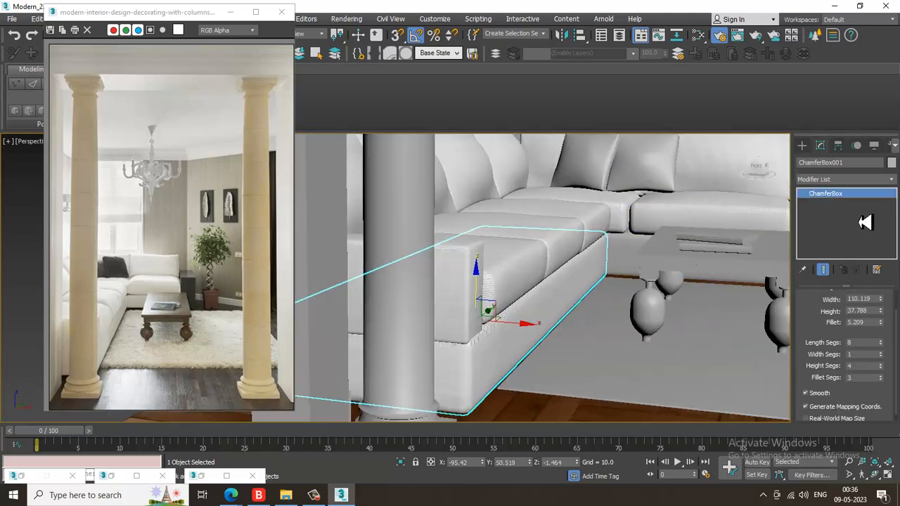
pyautogui.click(852, 179)
pyautogui.press('u')
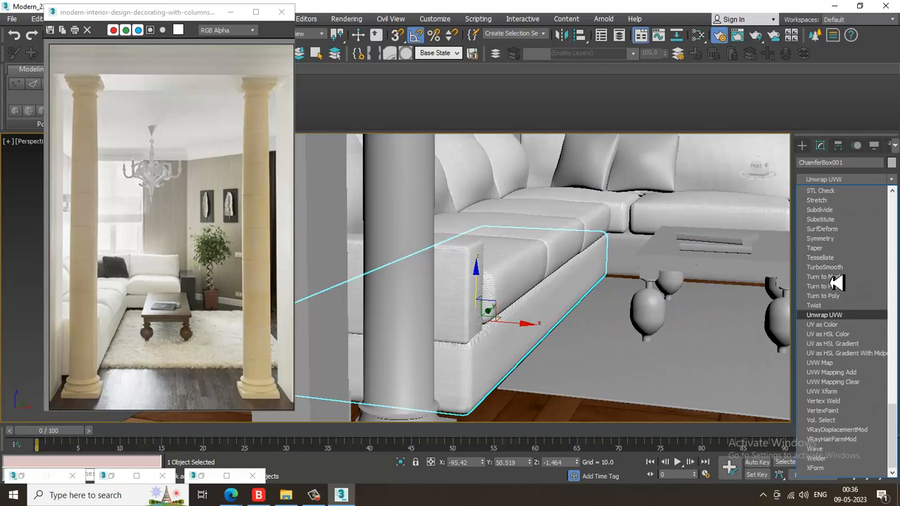
pyautogui.click(847, 364)
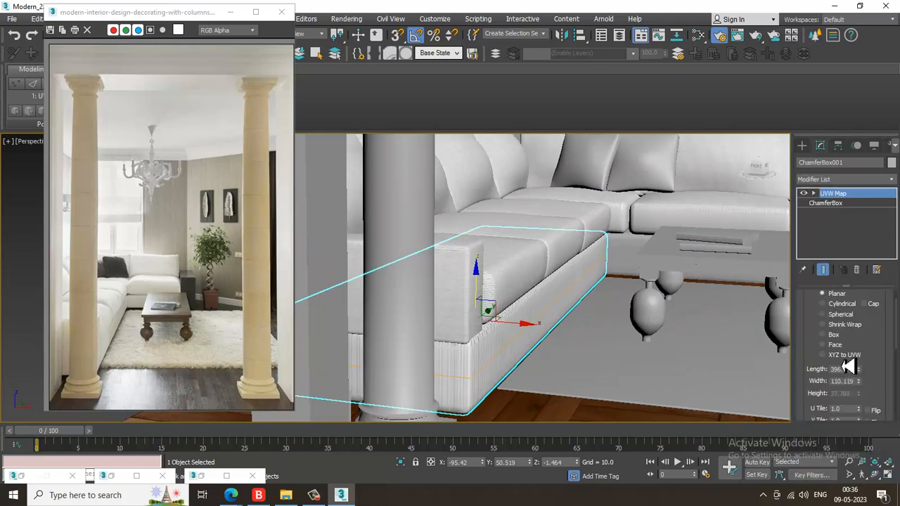
pyautogui.click(822, 335)
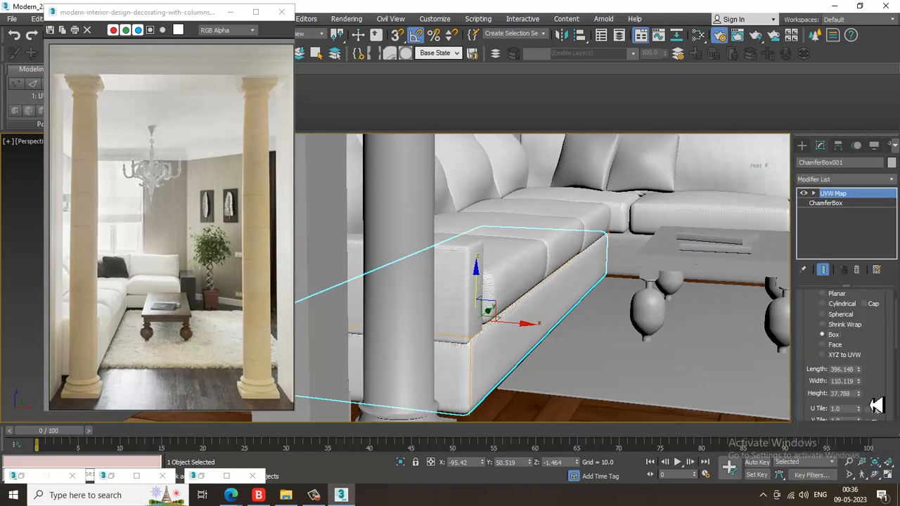
pyautogui.moveTo(864, 399); pyautogui.dragTo(870, 298)
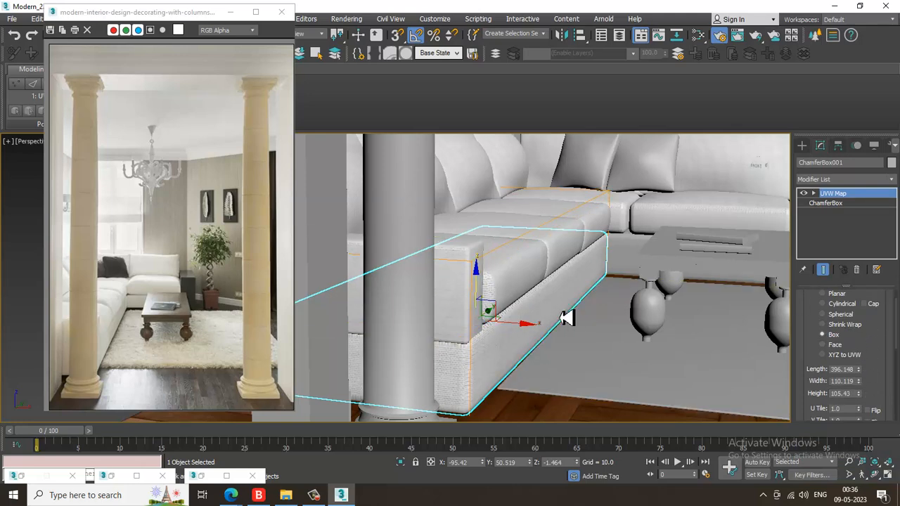
# Set the Fabric material's reflection colour to a mid grey with RGB value 121.
pyautogui.press('m')
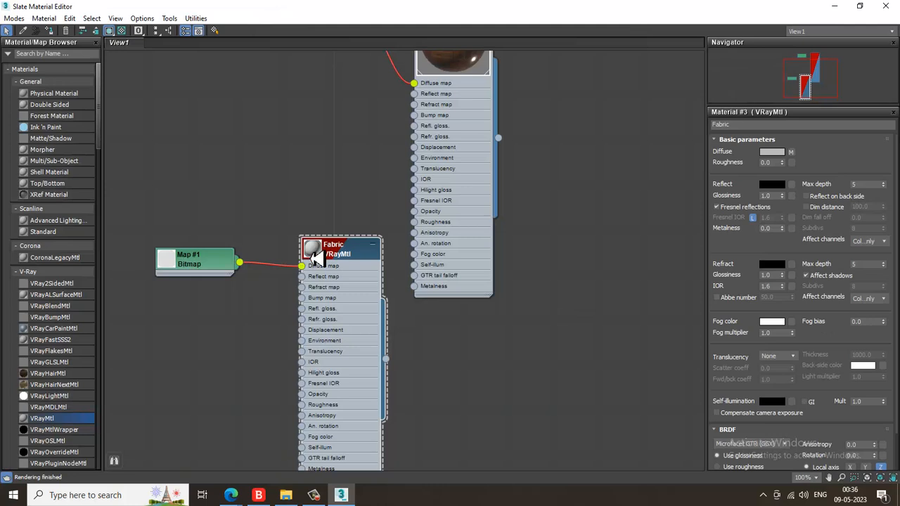
pyautogui.doubleClick(313, 251)
pyautogui.click(772, 184)
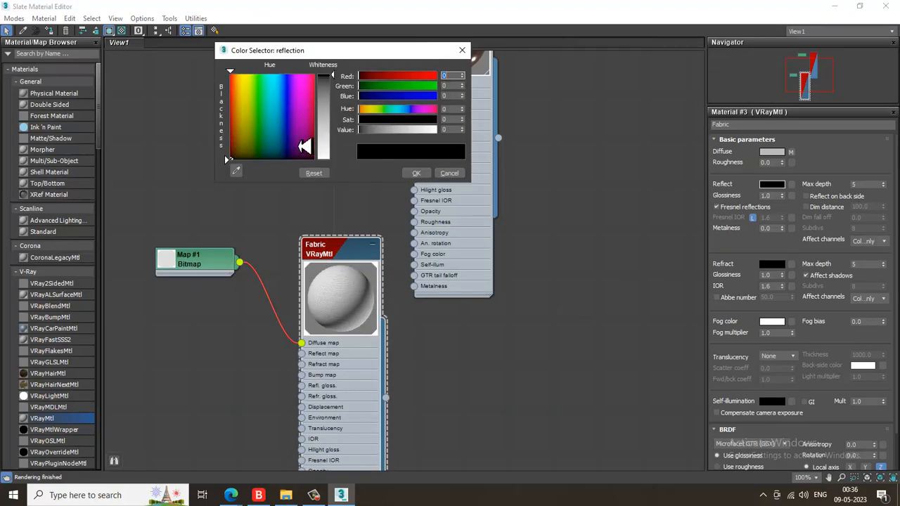
pyautogui.moveTo(338, 78); pyautogui.dragTo(345, 116)
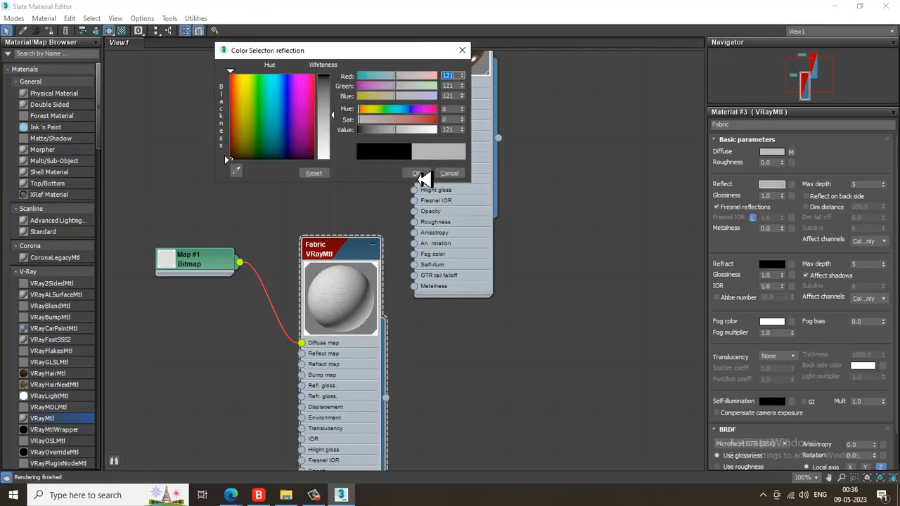
pyautogui.click(417, 174)
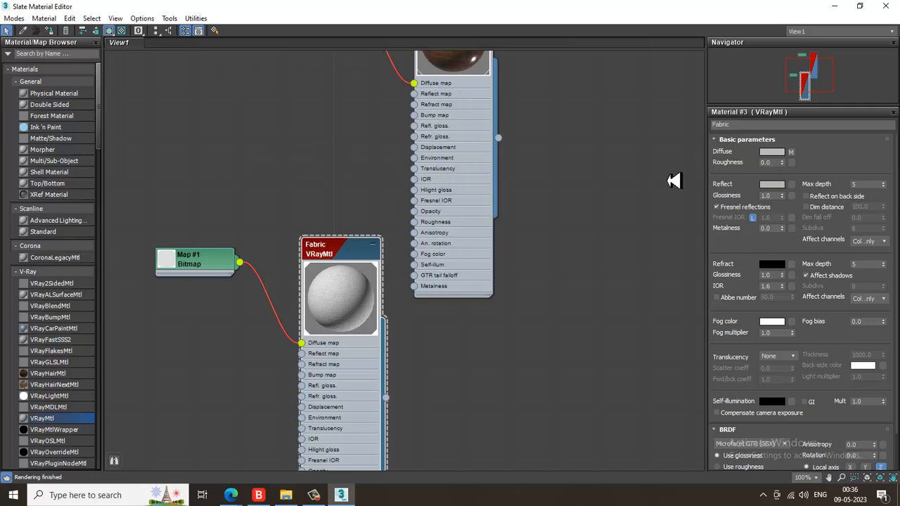
# Show the background in the Fabric material's preview, lower its reflection glossiness, and minimize the material editor.
pyautogui.click(122, 31)
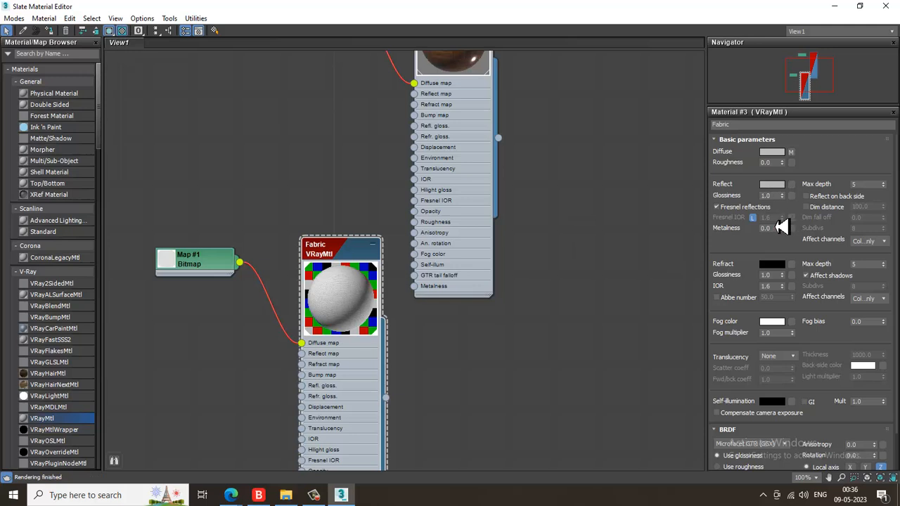
pyautogui.moveTo(788, 207); pyautogui.dragTo(799, 229)
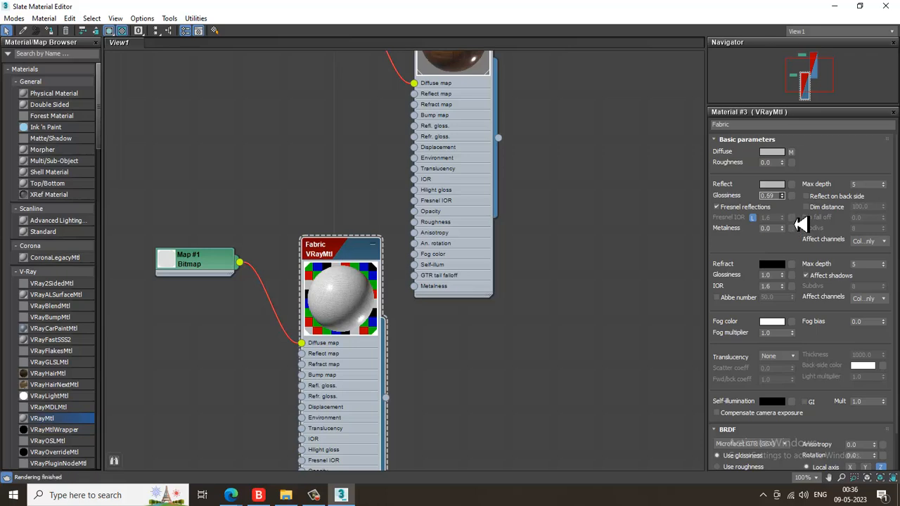
pyautogui.click(834, 5)
# Apply a UVW Map modifier with Box mapping to the sofa's front armrest.
pyautogui.keyDown('alt'); pyautogui.moveTo(338, 225); pyautogui.dragTo(535, 312, button='middle'); pyautogui.keyUp('alt')
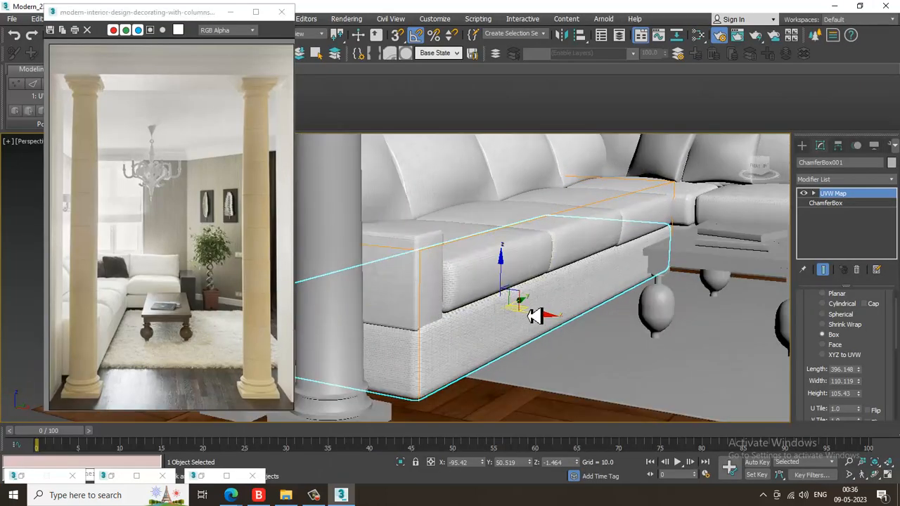
pyautogui.click(418, 243)
pyautogui.click(848, 179)
pyautogui.scroll(-5, 834, 295)
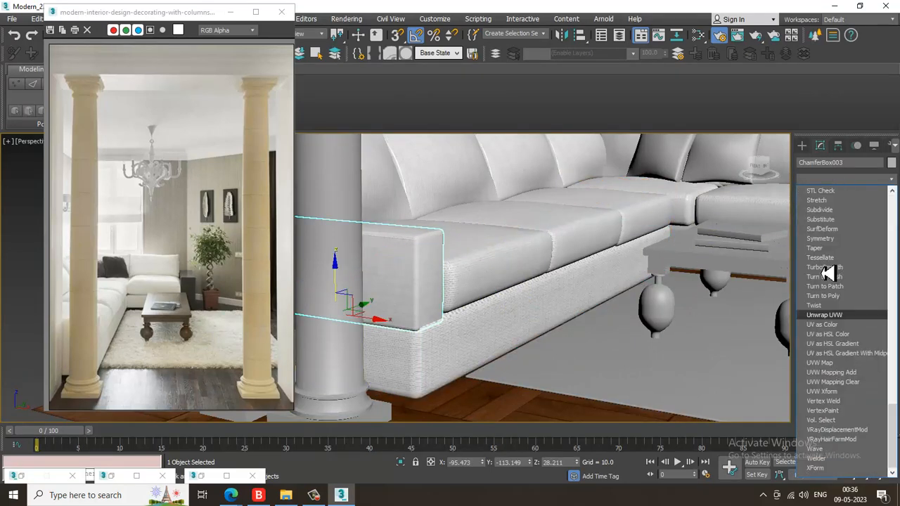
pyautogui.click(841, 359)
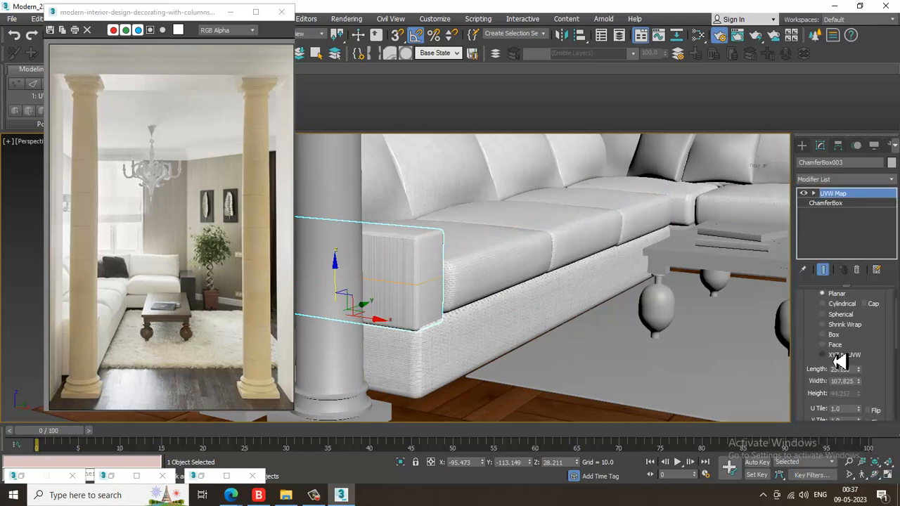
pyautogui.click(837, 336)
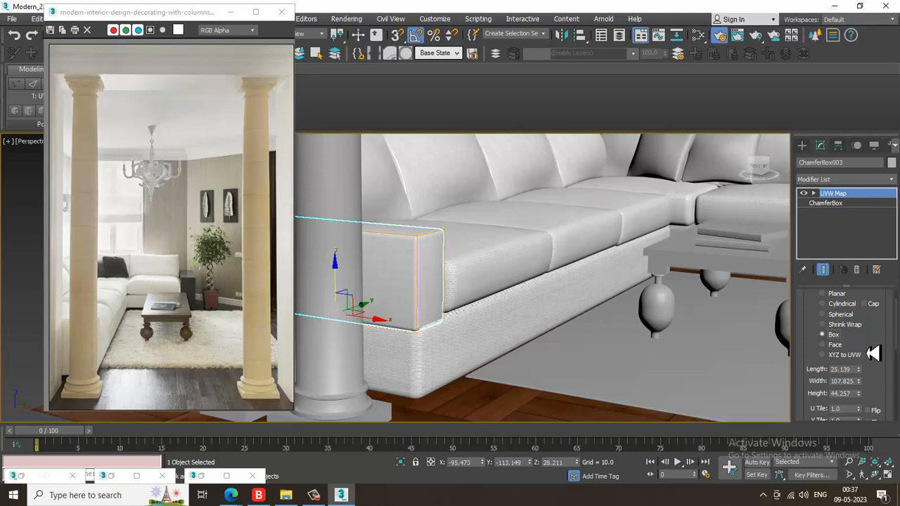
# Apply a UVW Map modifier with Box mapping to the sofa's first back cushion, nearest the armrest.
pyautogui.keyDown('alt'); pyautogui.moveTo(540, 275); pyautogui.dragTo(602, 261, button='middle'); pyautogui.keyUp('alt')
pyautogui.click(559, 247)
pyautogui.click(844, 180)
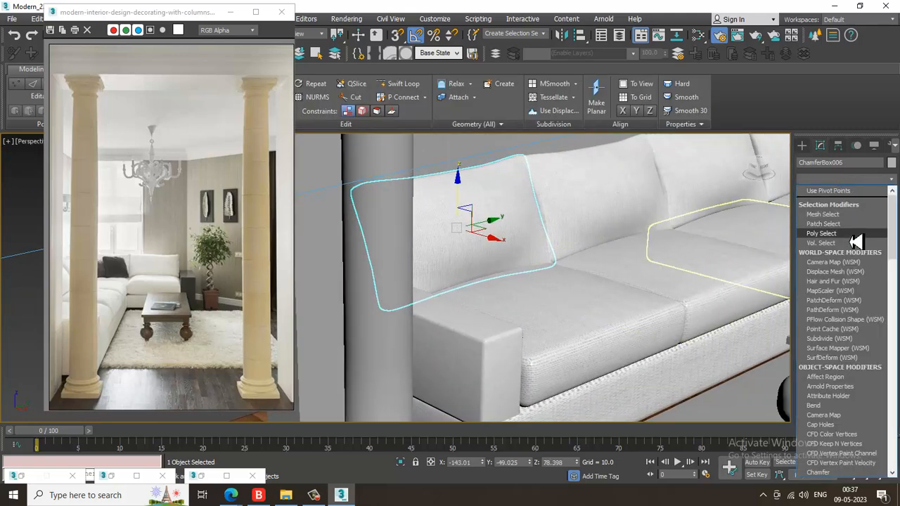
pyautogui.scroll(-10, 854, 243)
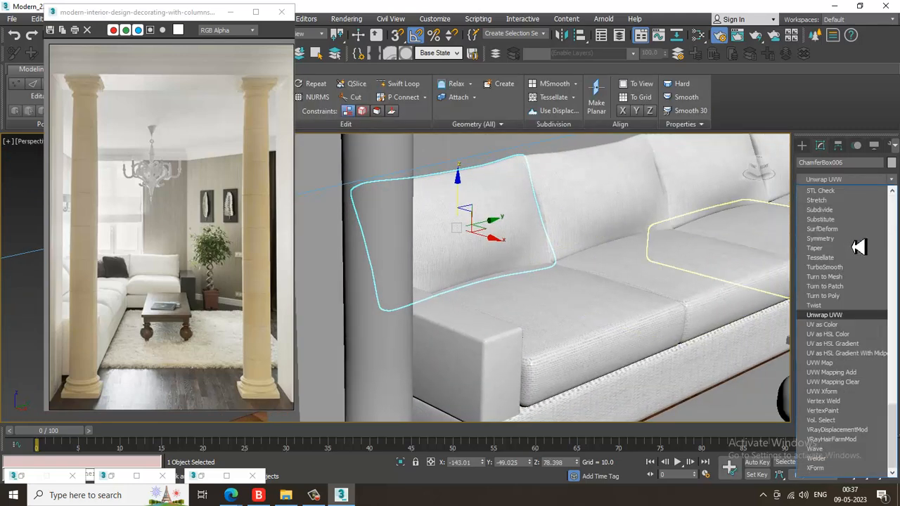
pyautogui.click(850, 368)
pyautogui.moveTo(880, 326); pyautogui.dragTo(881, 392)
pyautogui.click(838, 344)
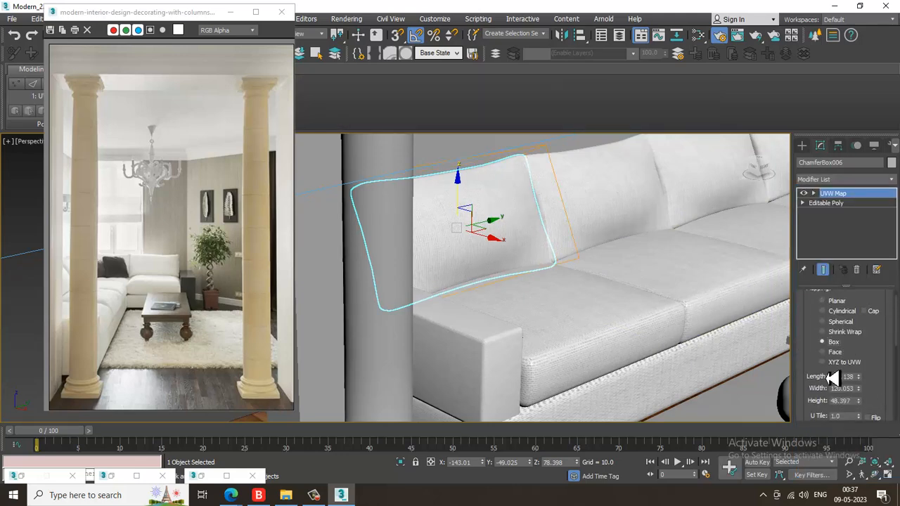
# Apply a UVW Map modifier to the sofa's second back cushion.
pyautogui.click(628, 214)
pyautogui.click(846, 180)
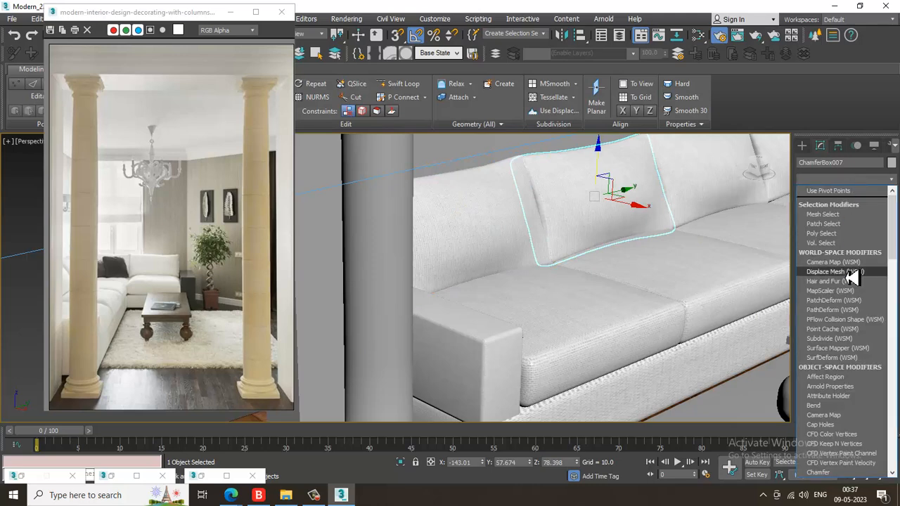
pyautogui.scroll(-10, 852, 278)
pyautogui.click(864, 368)
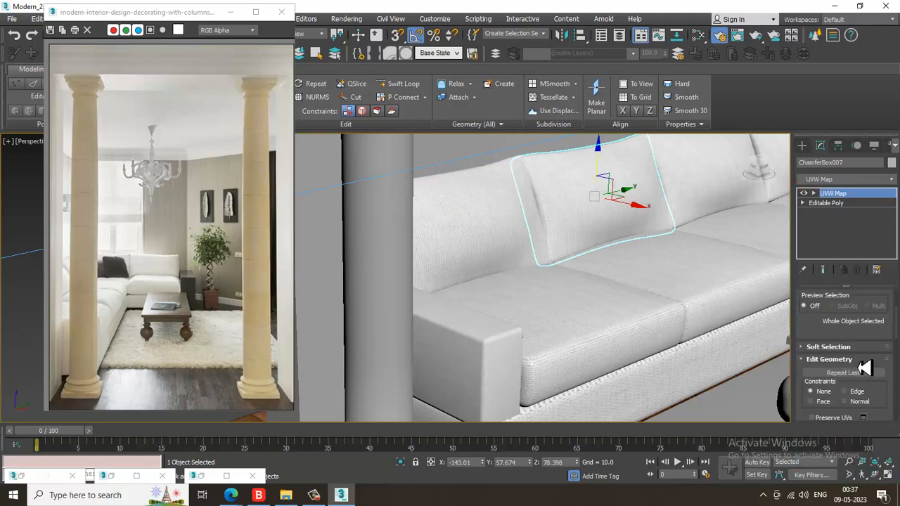
pyautogui.scroll(3, 851, 338)
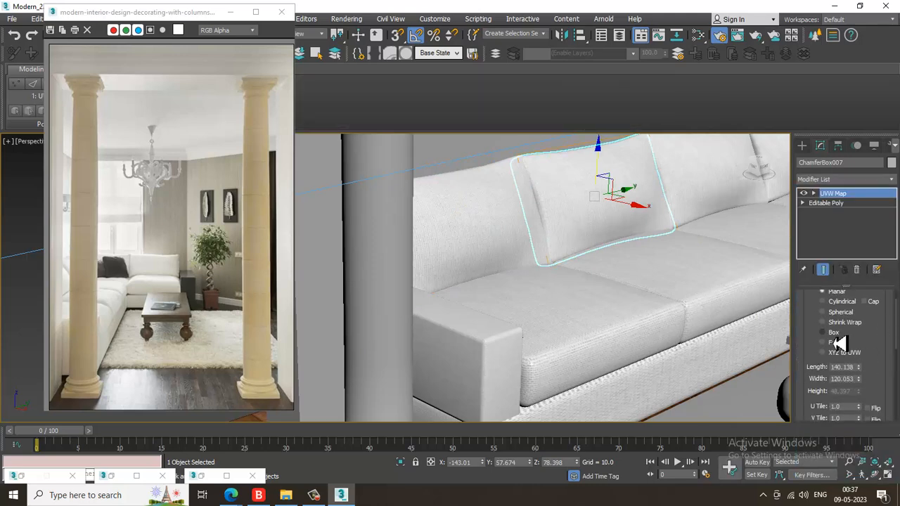
# Adjust the sofa base's UVW Map to a height of 90.67 and a width of 126.637.
pyautogui.click(709, 371)
pyautogui.moveTo(891, 377); pyautogui.dragTo(891, 304)
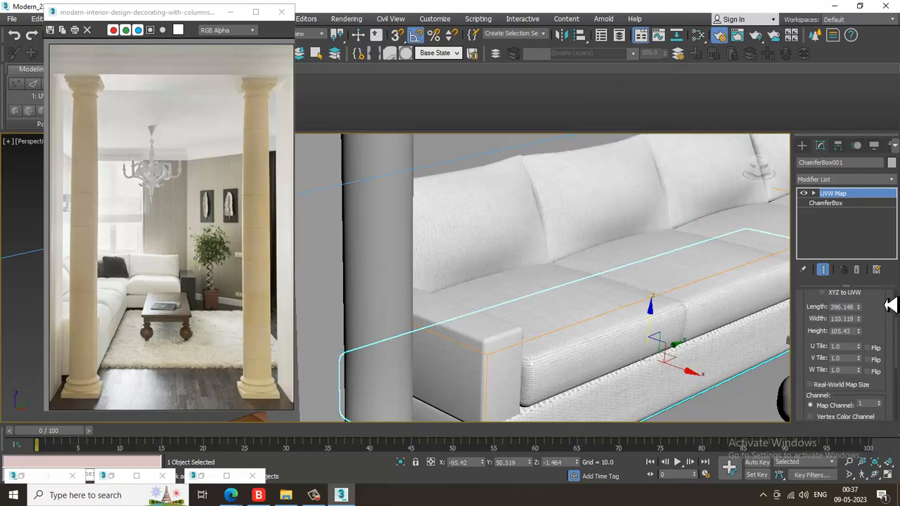
pyautogui.moveTo(864, 338)
pyautogui.mouseDown()
pyautogui.moveTo(872, 371)
pyautogui.moveTo(868, 352)
pyautogui.mouseUp()
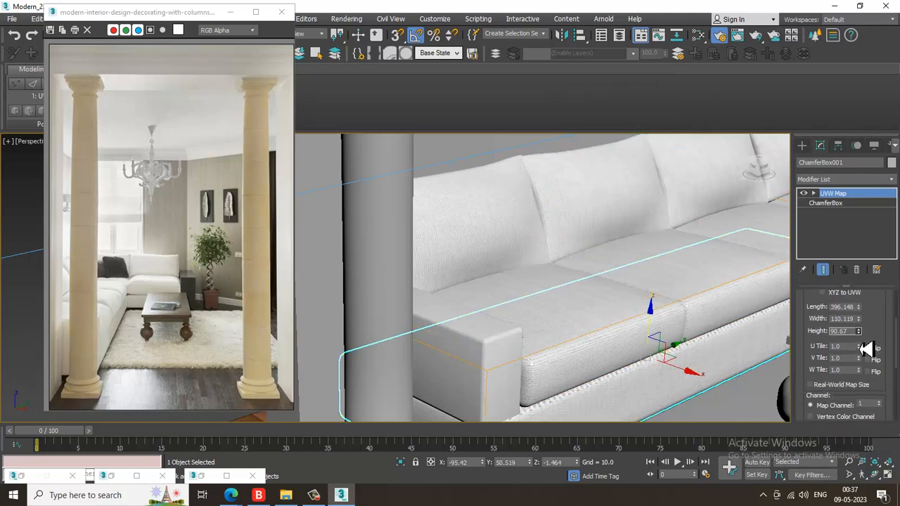
pyautogui.keyDown('alt'); pyautogui.moveTo(576, 304); pyautogui.dragTo(612, 290, button='middle'); pyautogui.keyUp('alt')
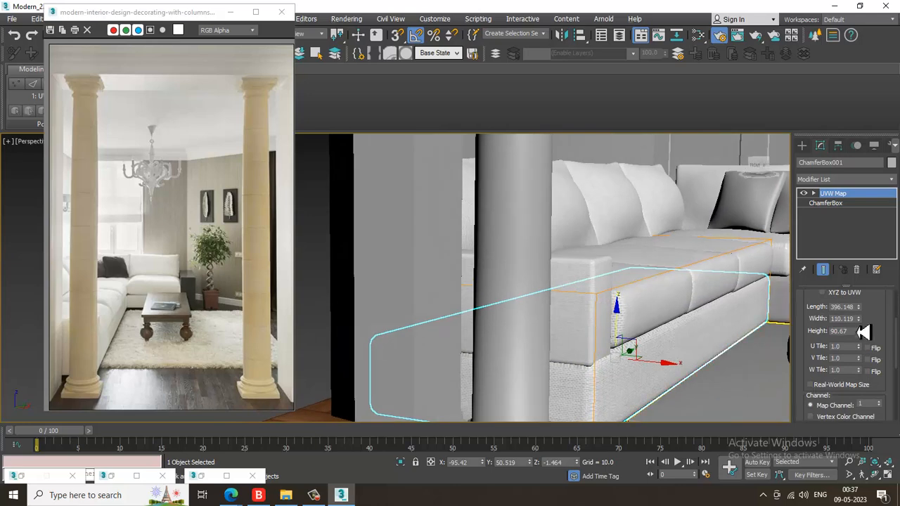
pyautogui.moveTo(865, 319); pyautogui.dragTo(865, 320)
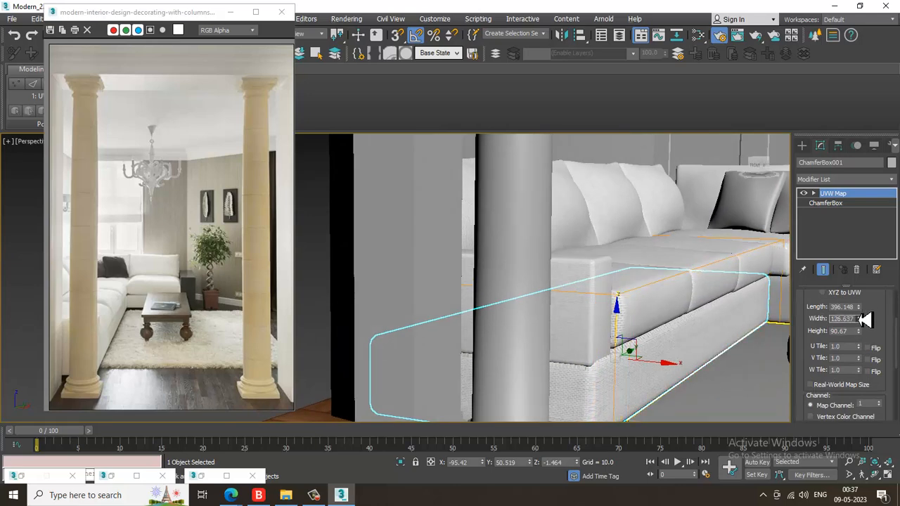
# Apply a UVW Map modifier to the sofa's third back cushion.
pyautogui.keyDown('alt'); pyautogui.moveTo(635, 274); pyautogui.dragTo(824, 225, button='middle'); pyautogui.keyUp('alt')
pyautogui.click(615, 259)
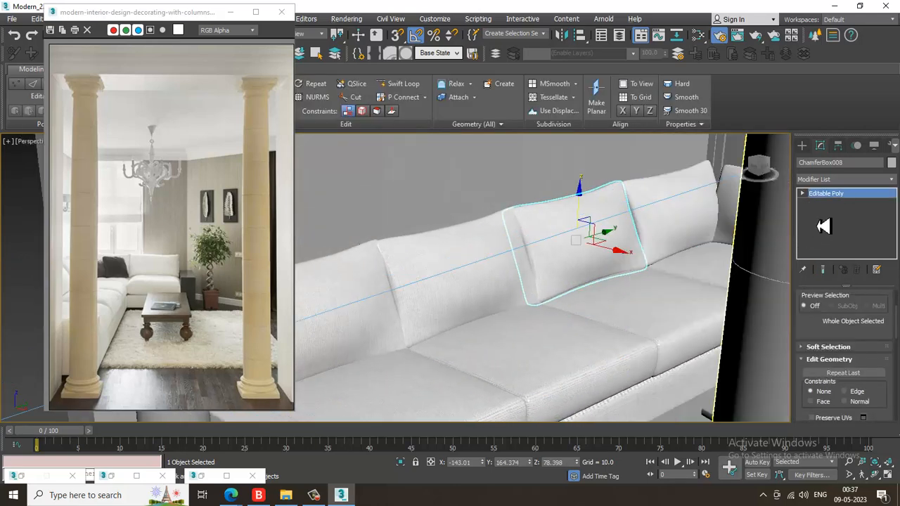
pyautogui.click(844, 179)
pyautogui.scroll(-5, 853, 323)
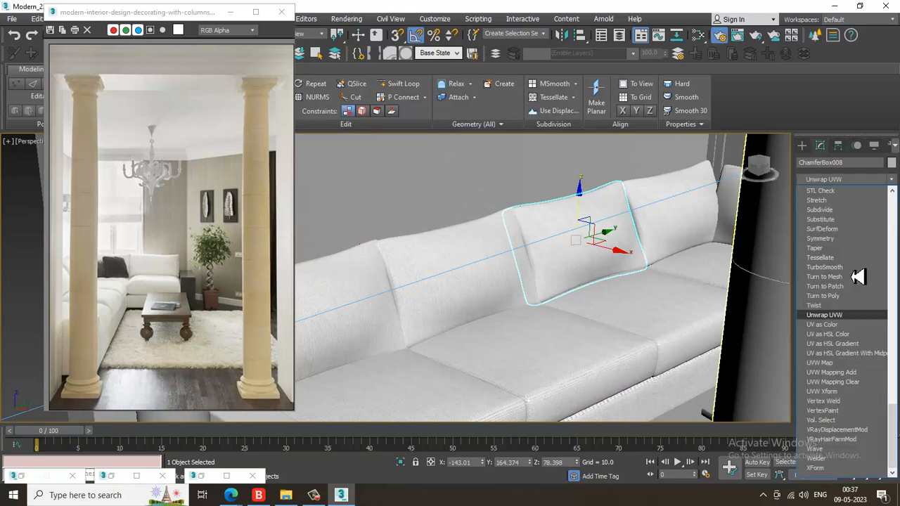
pyautogui.click(853, 364)
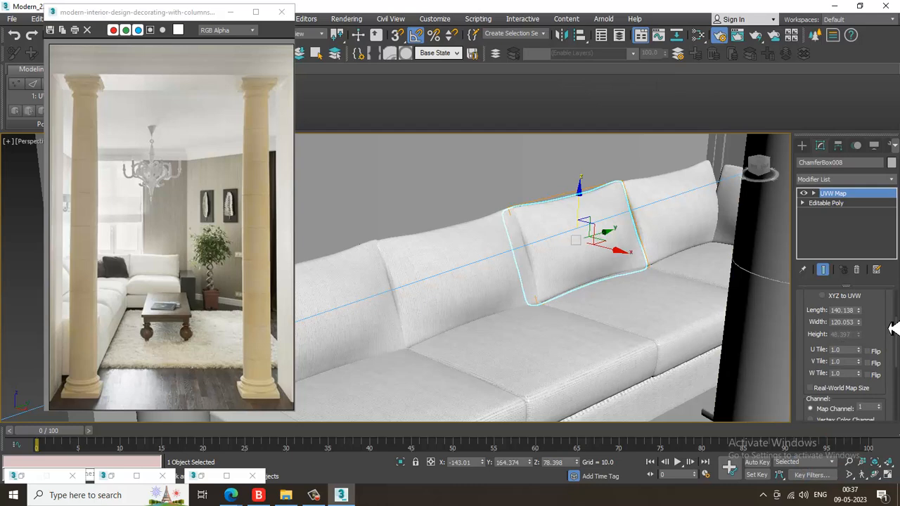
pyautogui.scroll(3, 892, 328)
# Apply a UVW Map modifier with Box mapping to the long sofa section's last back cushion, next to the corner.
pyautogui.keyDown('alt'); pyautogui.moveTo(703, 307); pyautogui.dragTo(709, 220, button='middle'); pyautogui.keyUp('alt')
pyautogui.moveTo(709, 220); pyautogui.dragTo(567, 253, button='middle')
pyautogui.click(547, 233)
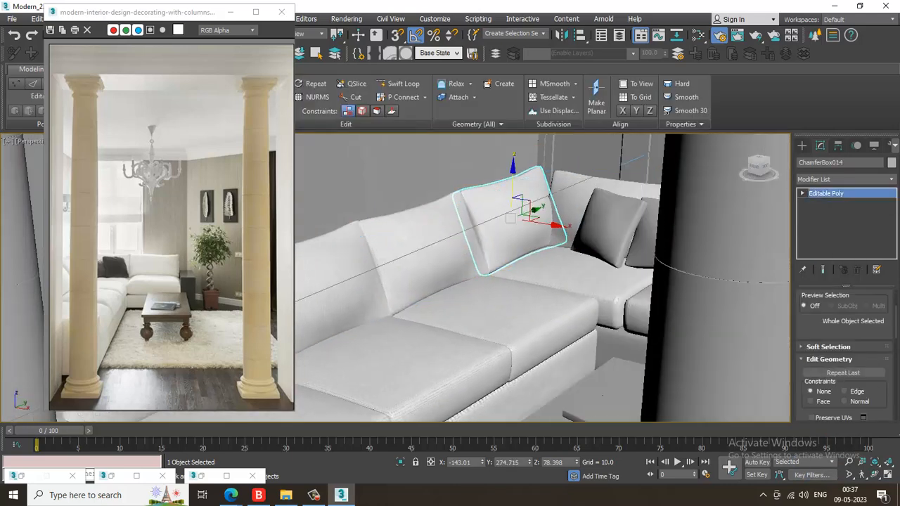
pyautogui.click(839, 180)
pyautogui.scroll(-5, 842, 259)
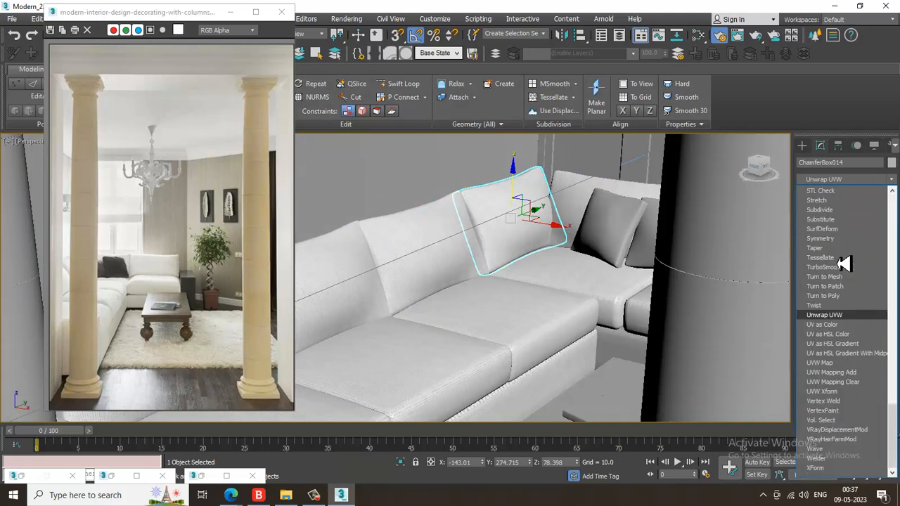
pyautogui.click(839, 371)
pyautogui.scroll(3, 853, 326)
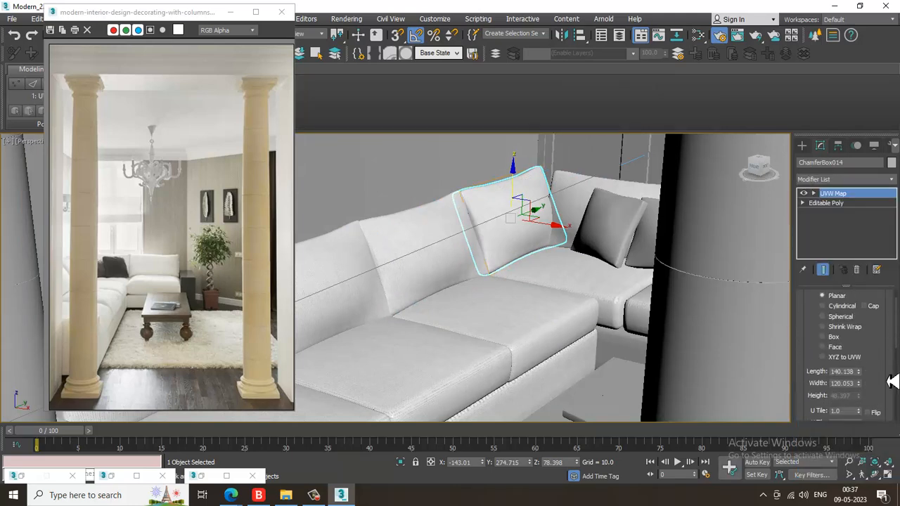
pyautogui.keyDown('alt'); pyautogui.moveTo(639, 291); pyautogui.dragTo(538, 202, button='middle'); pyautogui.keyUp('alt')
# Apply a UVW Map modifier with Box mapping to the corner back cushion behind the two dark throw pillows.
pyautogui.click(567, 196)
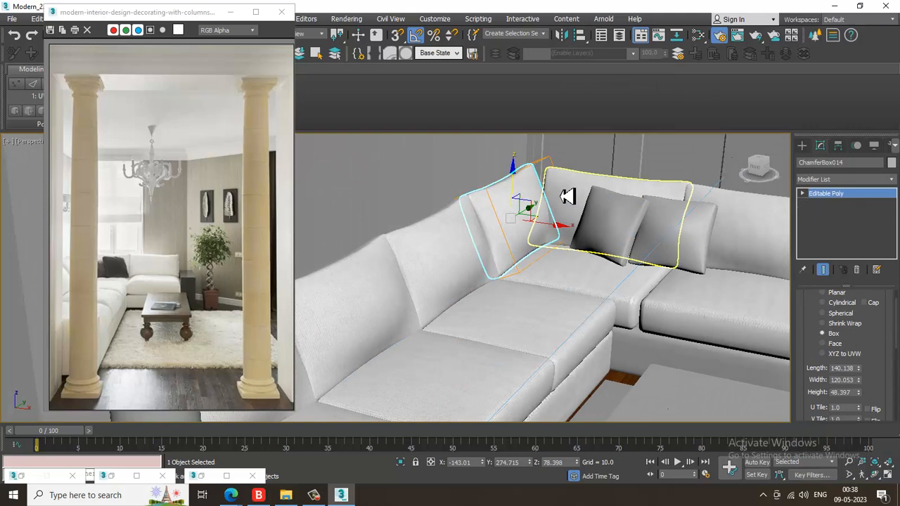
pyautogui.scroll(3, 649, 211)
pyautogui.moveTo(649, 211); pyautogui.dragTo(526, 280, button='middle')
pyautogui.click(835, 184)
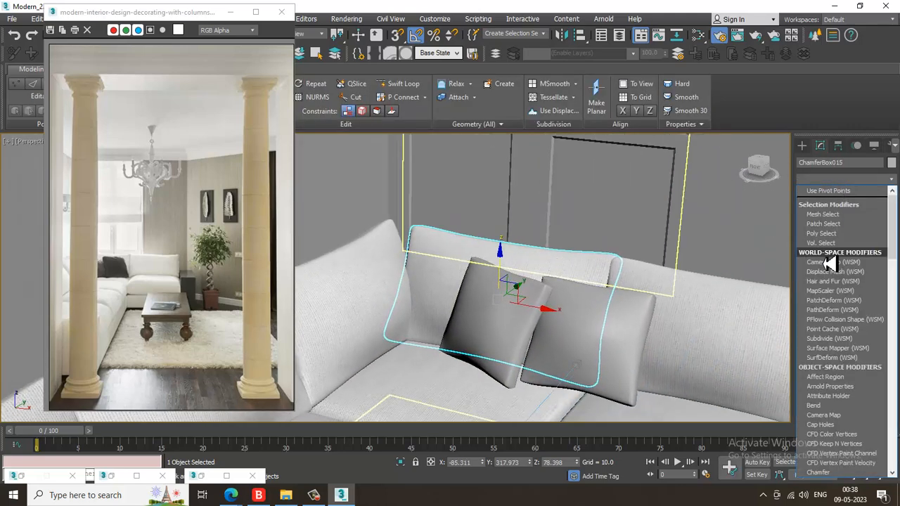
pyautogui.scroll(-5, 826, 260)
pyautogui.click(866, 369)
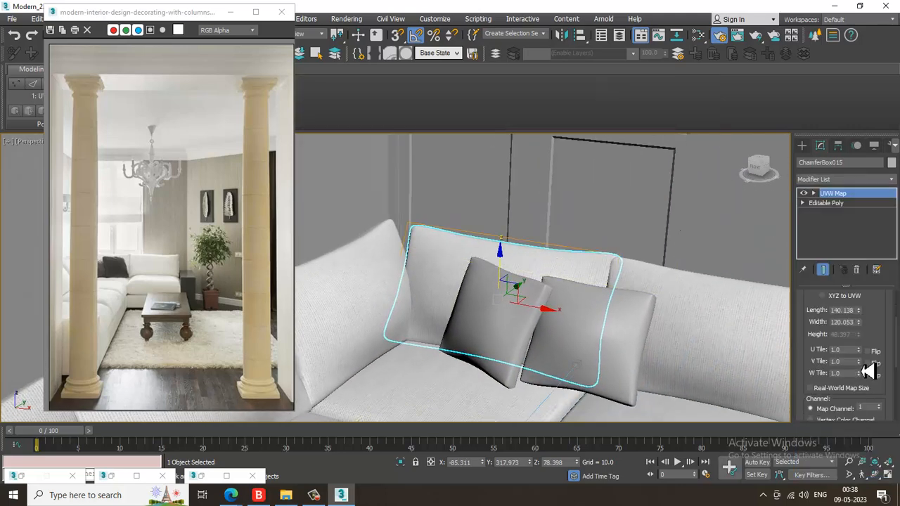
pyautogui.scroll(2, 855, 339)
pyautogui.click(829, 313)
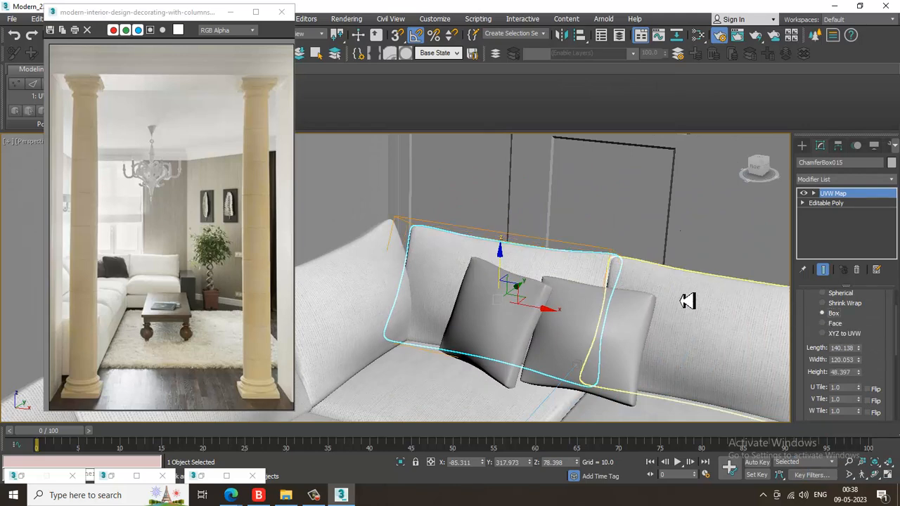
# Apply a UVW Map modifier with Box mapping to the back wall section's other back cushion, beside the throw pillows.
pyautogui.click(731, 292)
pyautogui.click(844, 179)
pyautogui.scroll(-5, 851, 273)
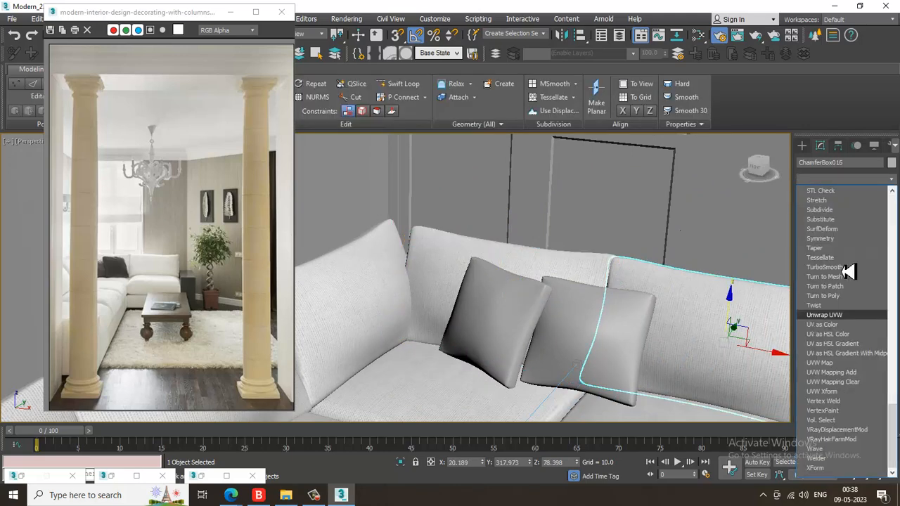
pyautogui.click(873, 363)
pyautogui.scroll(-1, 882, 338)
pyautogui.click(834, 308)
pyautogui.scroll(-3, 622, 340)
# Apply a UVW Map modifier with Box mapping to the base of the sofa's back wall section and increase the mapping height.
pyautogui.moveTo(622, 340); pyautogui.dragTo(521, 274, button='middle')
pyautogui.scroll(2, 559, 267)
pyautogui.click(475, 298)
pyautogui.scroll(3, 457, 301)
pyautogui.moveTo(490, 319)
pyautogui.keyDown('alt'); pyautogui.mouseDown(button='middle')
pyautogui.moveTo(508, 326)
pyautogui.moveTo(481, 341)
pyautogui.moveTo(498, 317)
pyautogui.mouseUp(button='middle'); pyautogui.keyUp('alt')
pyautogui.press('m')
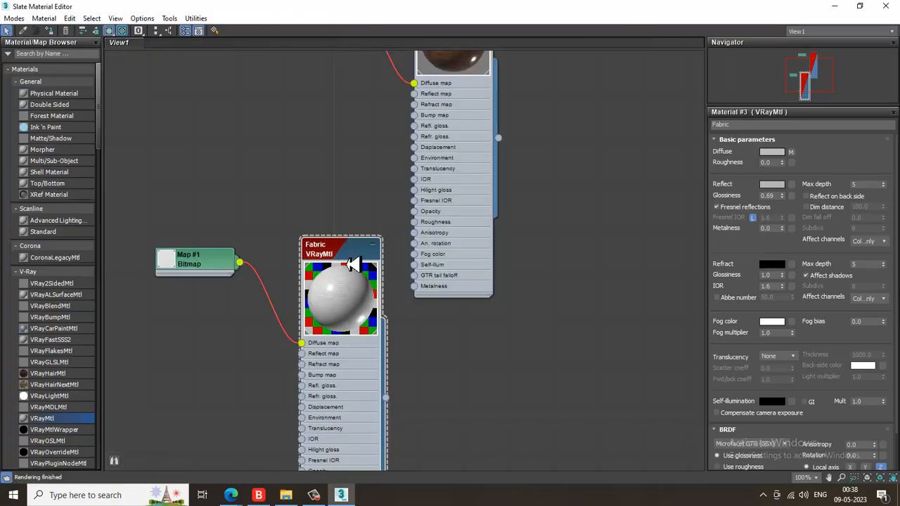
pyautogui.click(835, 6)
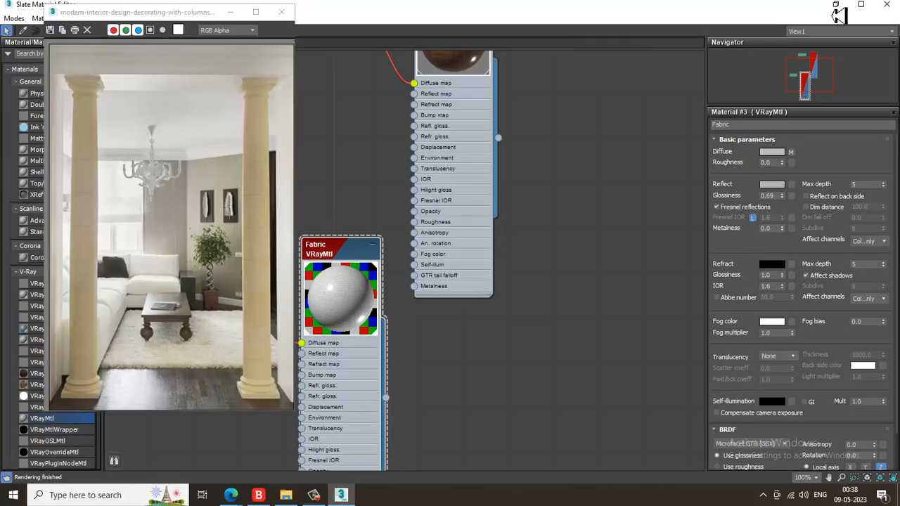
pyautogui.click(859, 178)
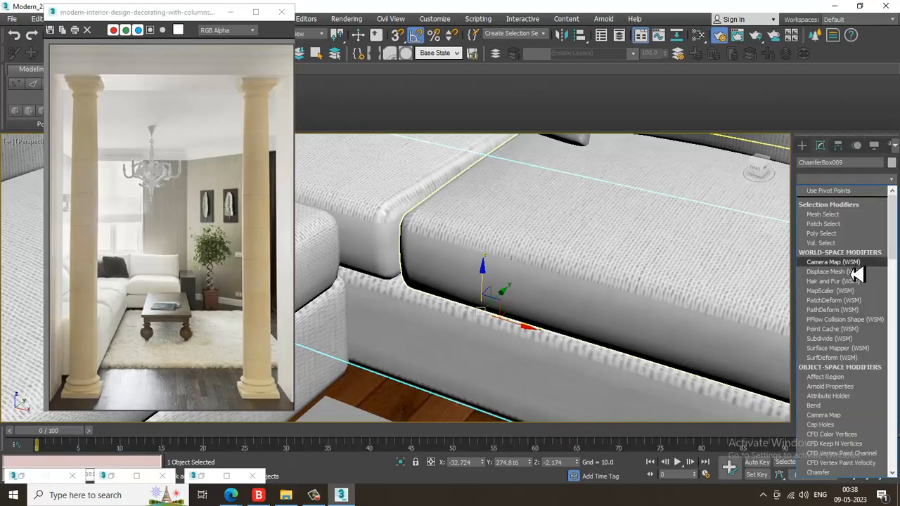
pyautogui.press('u')
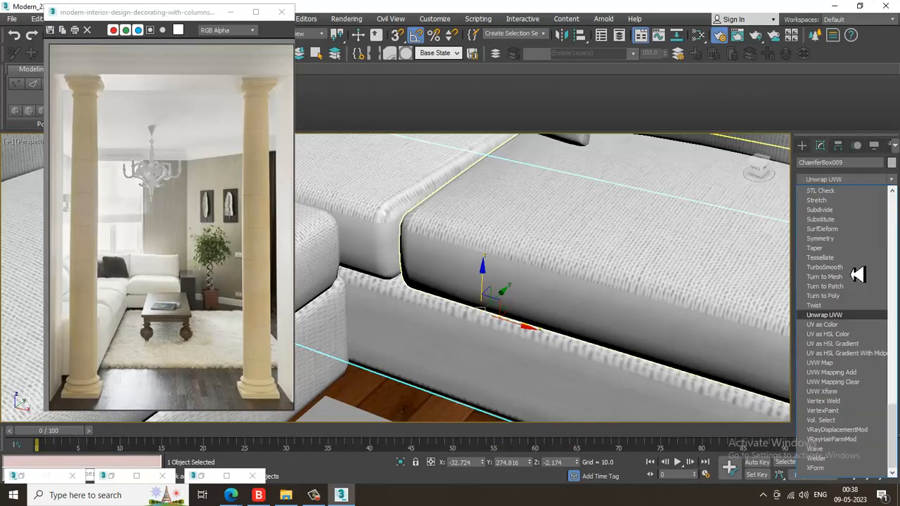
pyautogui.click(854, 363)
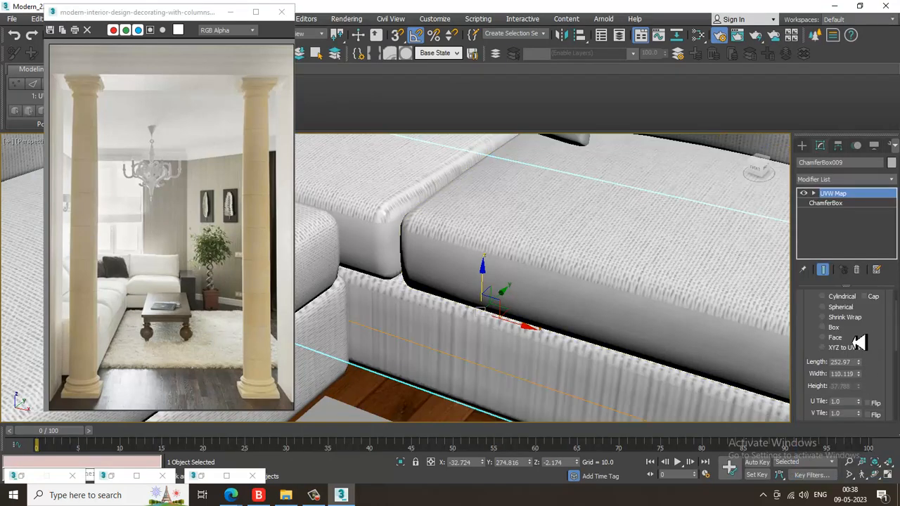
pyautogui.click(851, 328)
pyautogui.scroll(-1, 885, 325)
pyautogui.moveTo(859, 370); pyautogui.dragTo(848, 274)
# Apply a UVW Map modifier with Box mapping and a height of 93.021 to the seat cushion above that base.
pyautogui.click(629, 283)
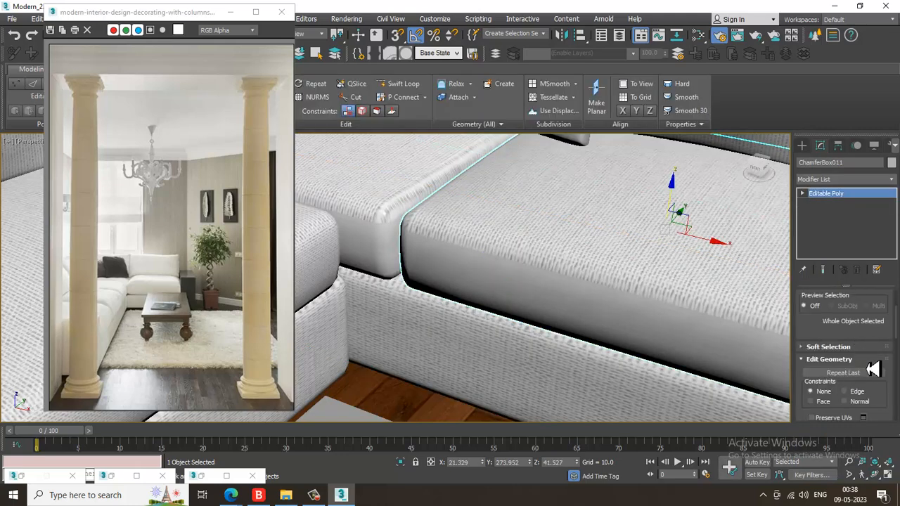
pyautogui.click(851, 180)
pyautogui.press('u')
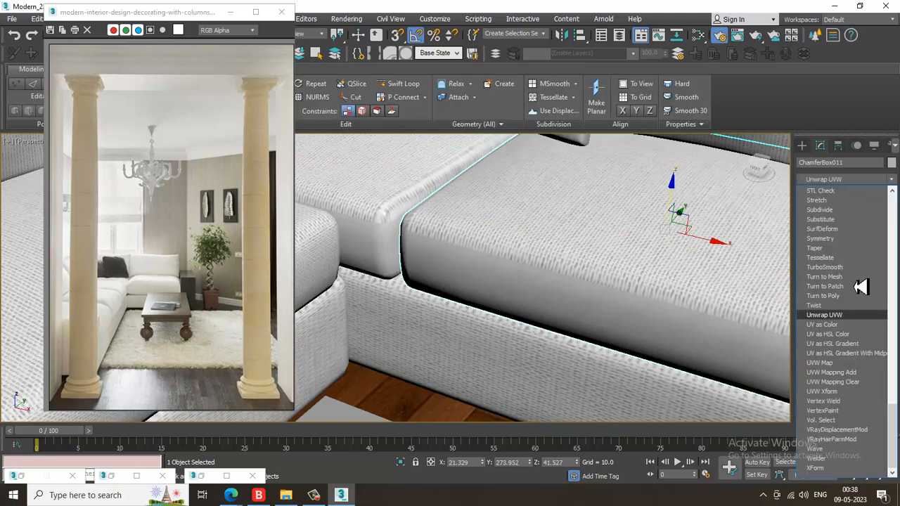
pyautogui.click(853, 363)
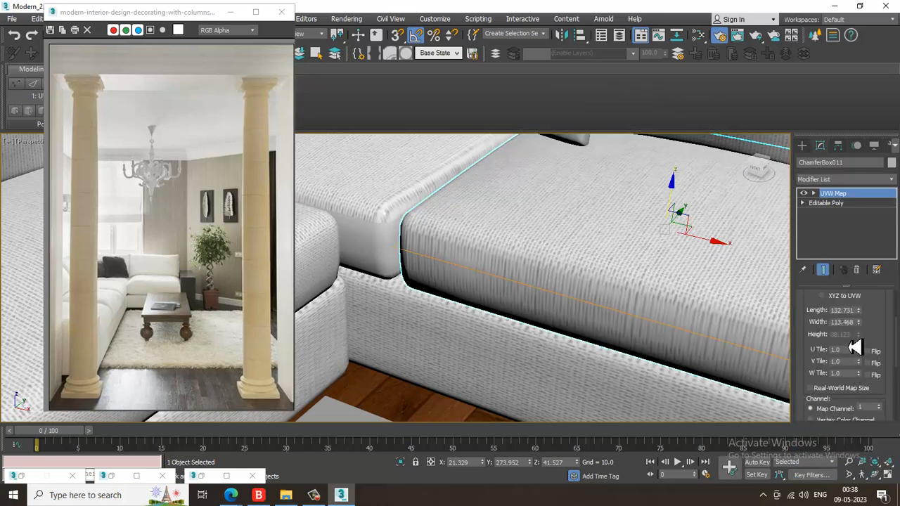
pyautogui.scroll(3, 884, 315)
pyautogui.click(839, 329)
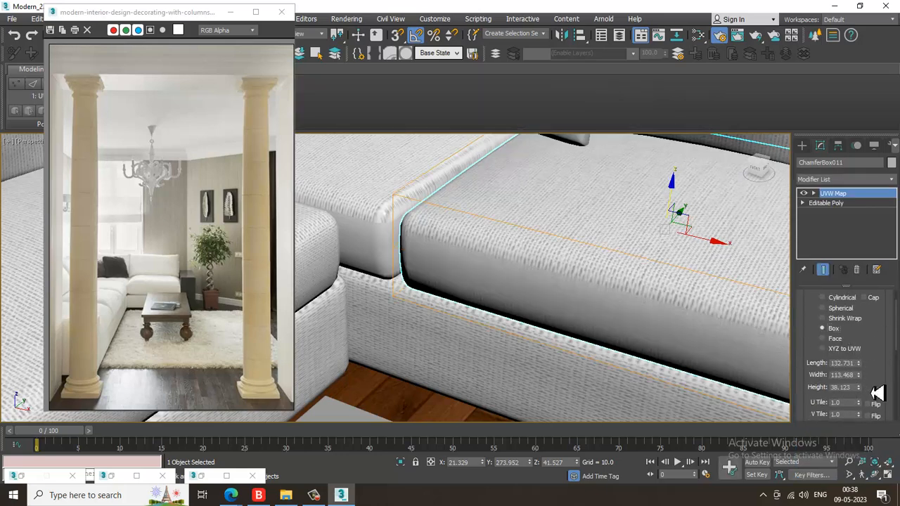
pyautogui.moveTo(864, 394); pyautogui.dragTo(858, 315)
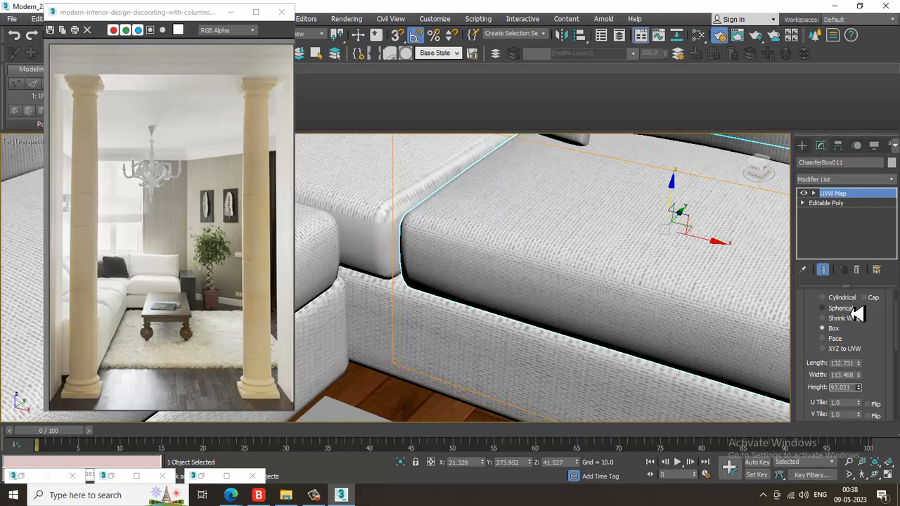
# Apply a UVW Map modifier with Box mapping and a height of 105.22 to the sofa's corner seat cushion.
pyautogui.click(391, 247)
pyautogui.click(844, 180)
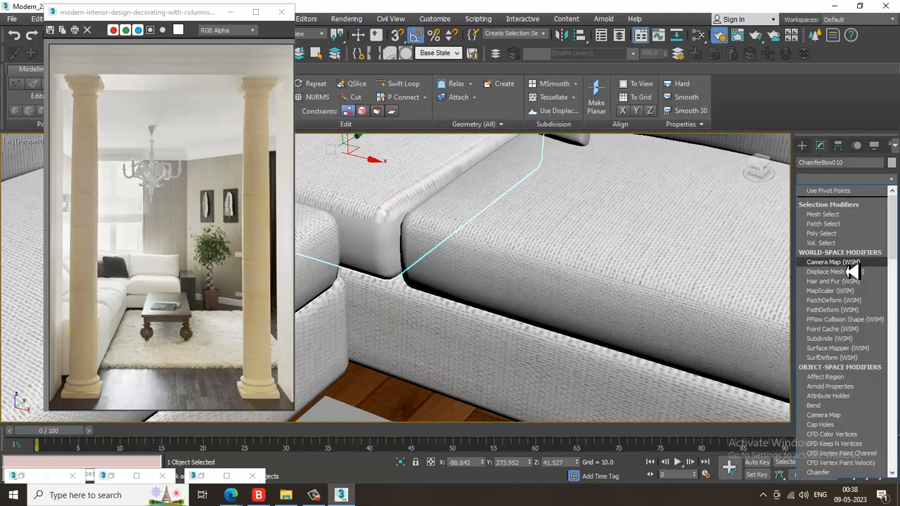
pyautogui.press('u')
pyautogui.click(850, 363)
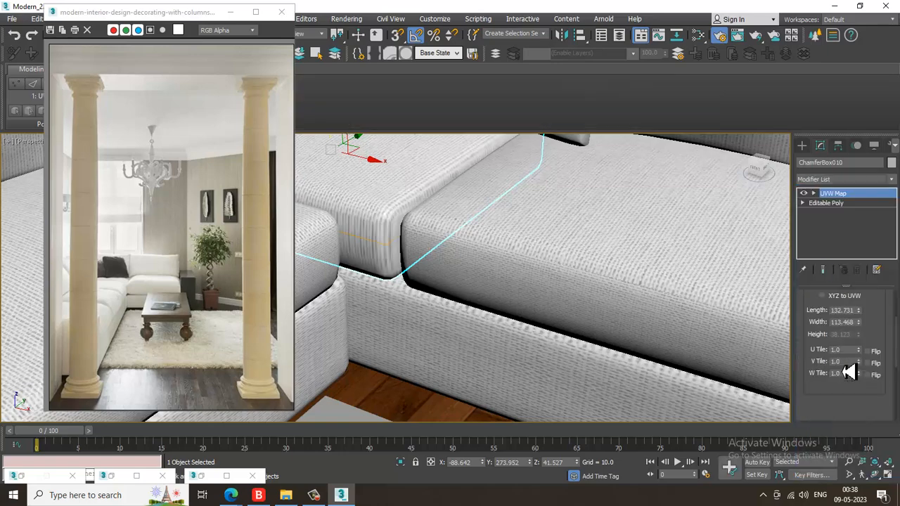
pyautogui.scroll(2, 860, 349)
pyautogui.click(833, 329)
pyautogui.scroll(-8, 539, 248)
pyautogui.keyDown('alt'); pyautogui.moveTo(572, 245); pyautogui.dragTo(574, 287, button='middle'); pyautogui.keyUp('alt')
pyautogui.scroll(3, 492, 272)
# Try a test render of the perspective view, close it, and show the scene through PhysCamera001 with safe frames.
pyautogui.hotkey('shift', 'q')
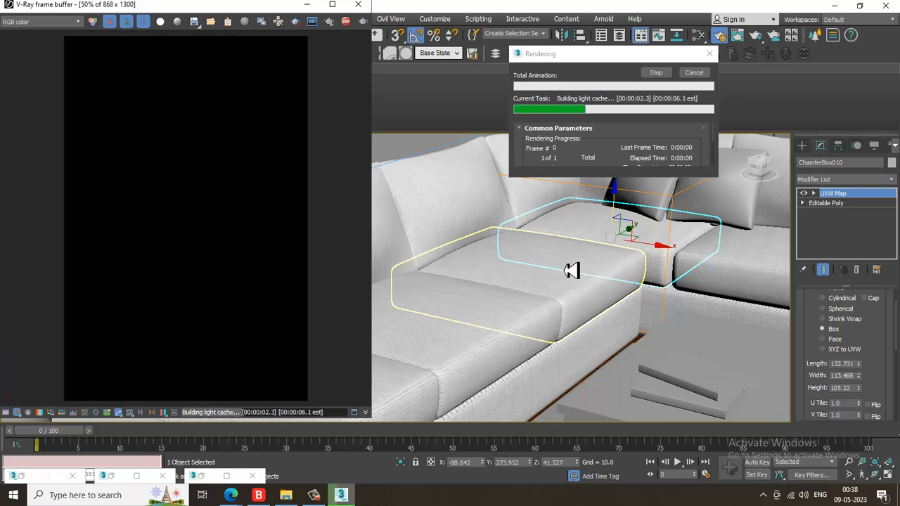
pyautogui.click(358, 4)
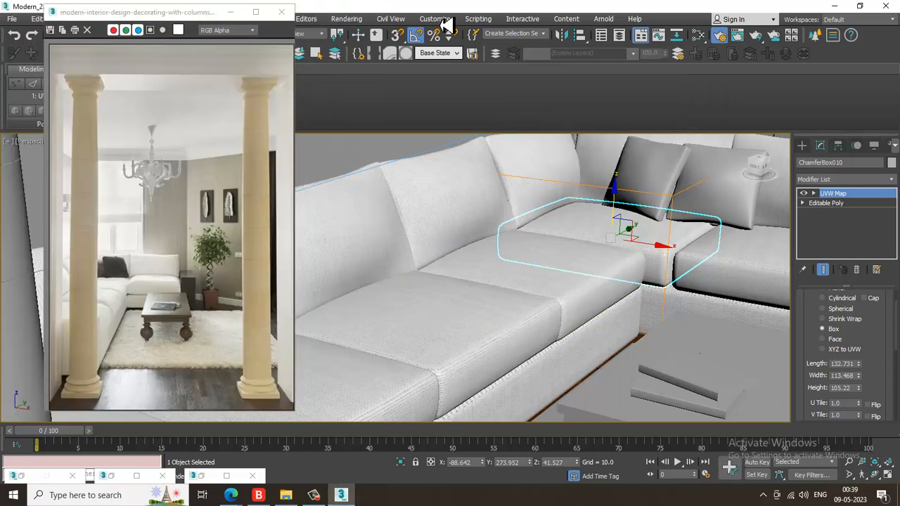
pyautogui.press('c')
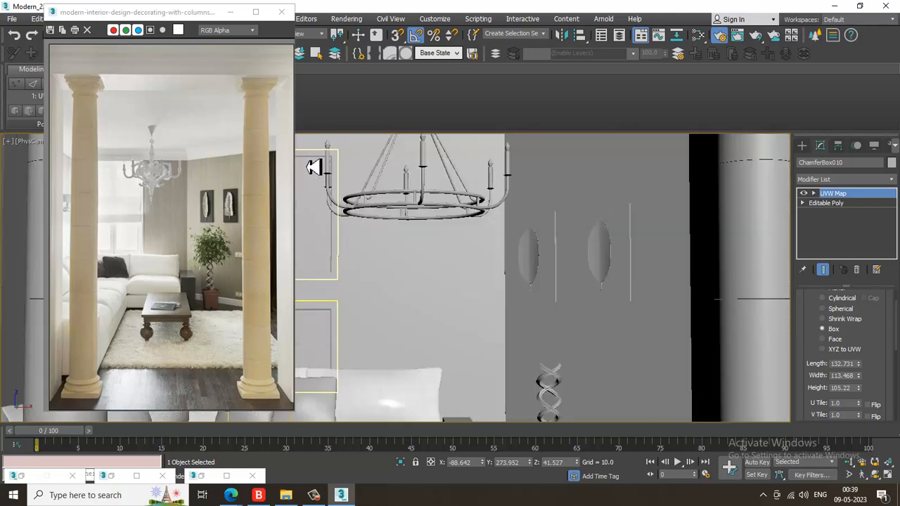
pyautogui.hotkey('shift', 'f')
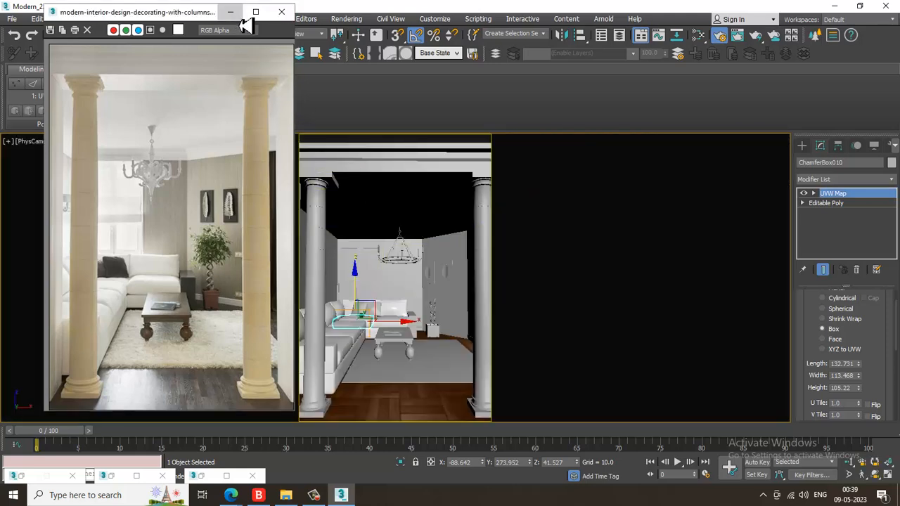
pyautogui.click(229, 12)
# In the V-Ray render setup, set the primary global illumination engine to Irradiance map.
pyautogui.click(343, 21)
pyautogui.click(394, 84)
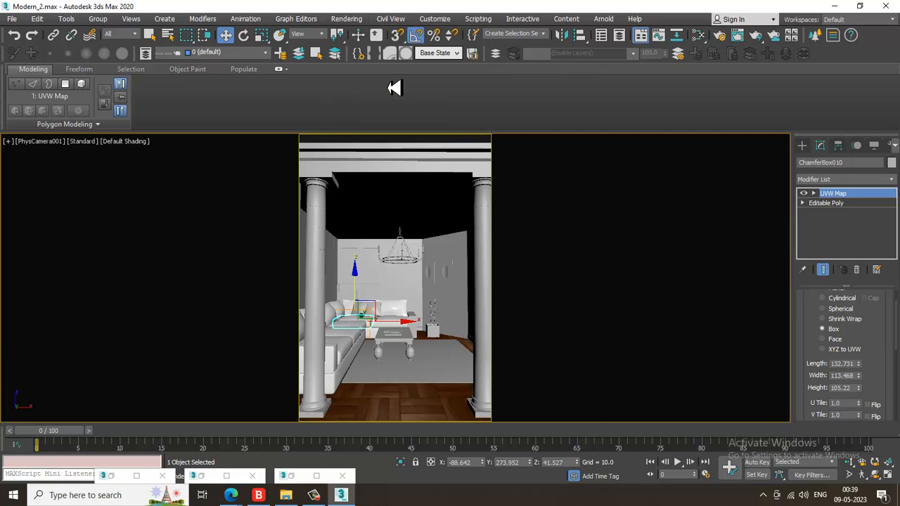
pyautogui.click(343, 19)
pyautogui.click(380, 86)
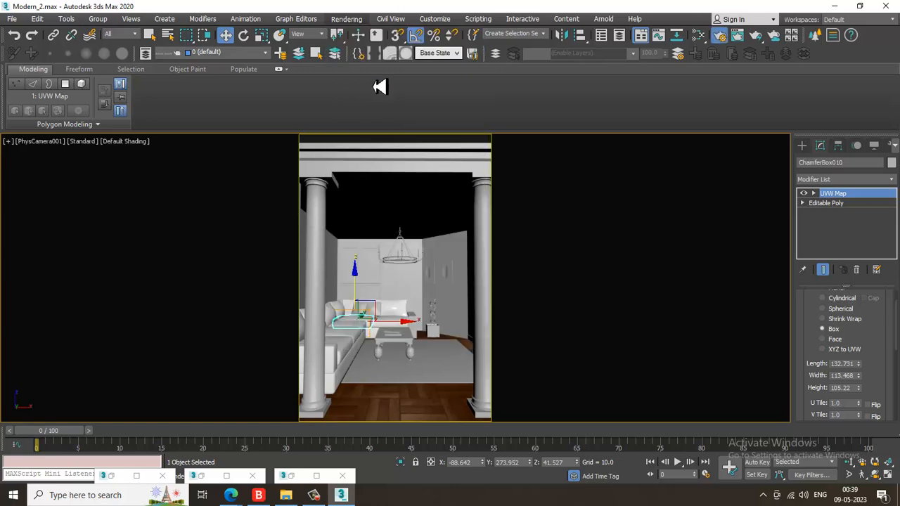
pyautogui.click(347, 19)
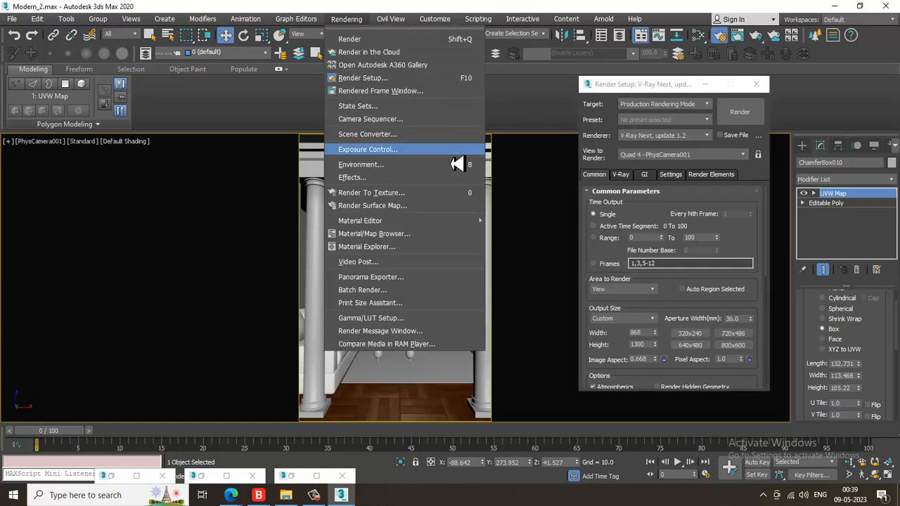
pyautogui.click(621, 176)
pyautogui.click(622, 175)
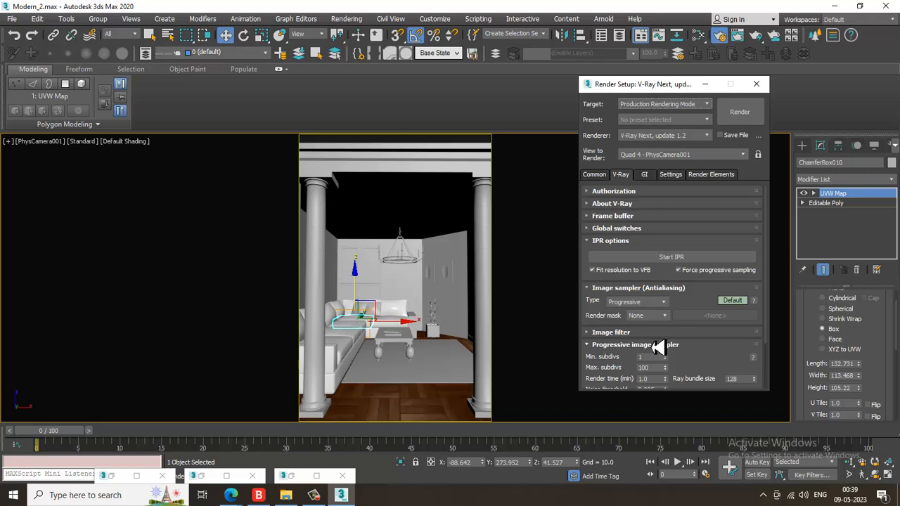
pyautogui.scroll(-3, 688, 327)
pyautogui.click(623, 359)
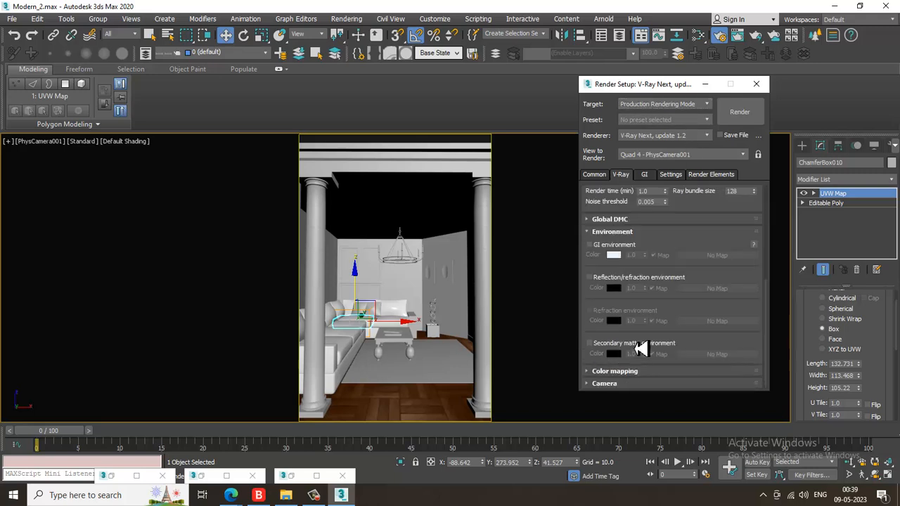
pyautogui.click(647, 175)
pyautogui.click(665, 216)
pyautogui.click(674, 227)
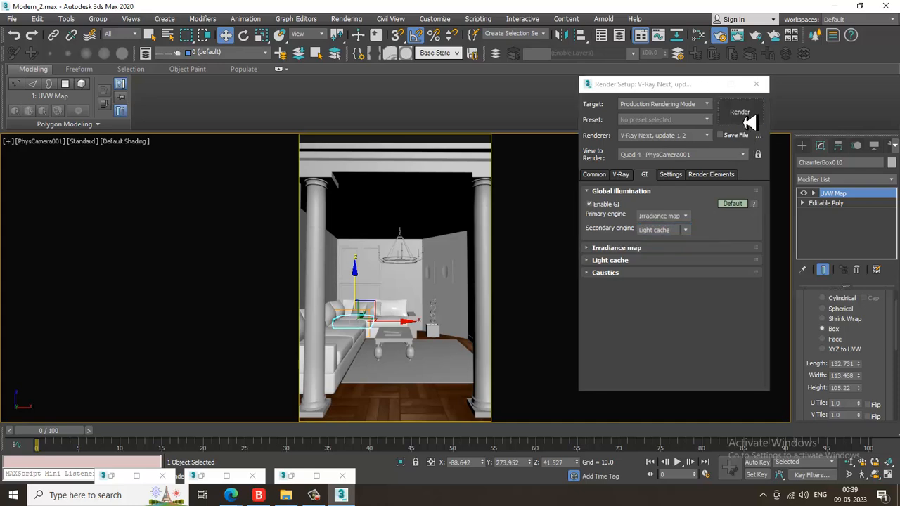
# Test-render the PhysCamera001 view to check the sofa fabric, cancel the render and close the V-Ray windows.
pyautogui.click(744, 115)
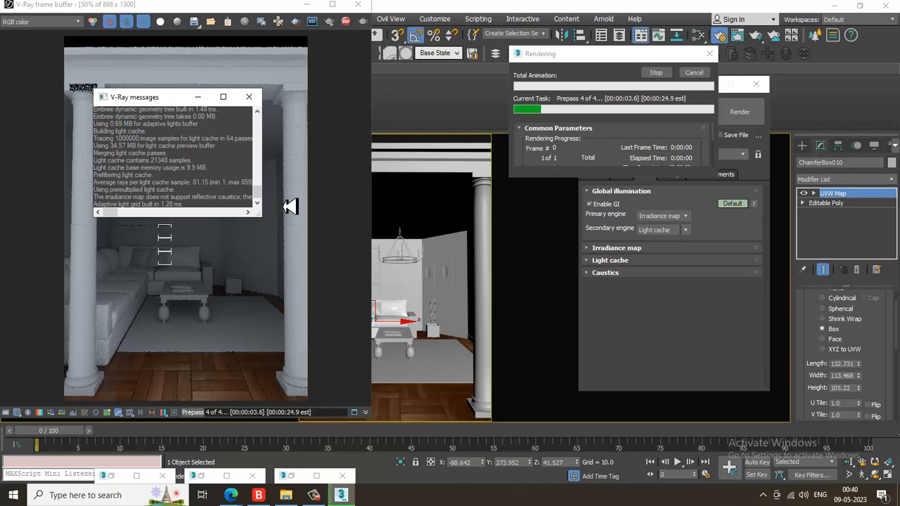
pyautogui.click(248, 97)
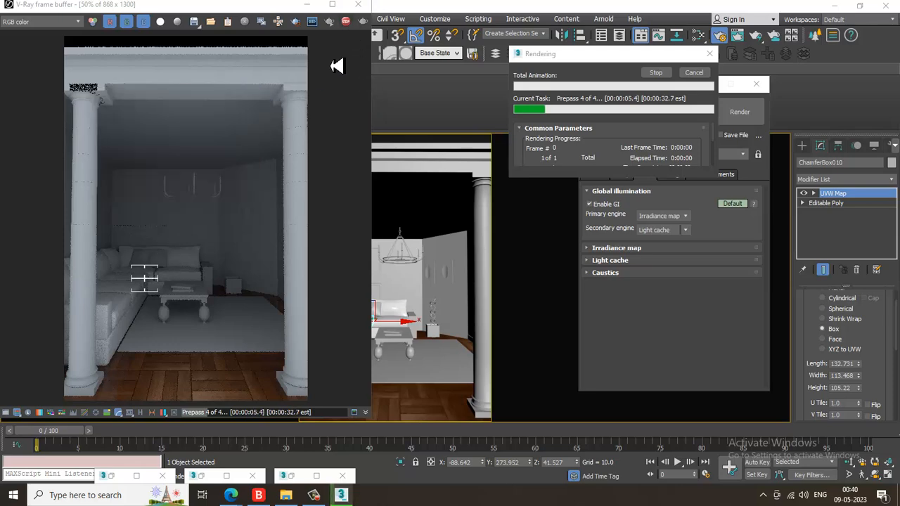
pyautogui.click(361, 6)
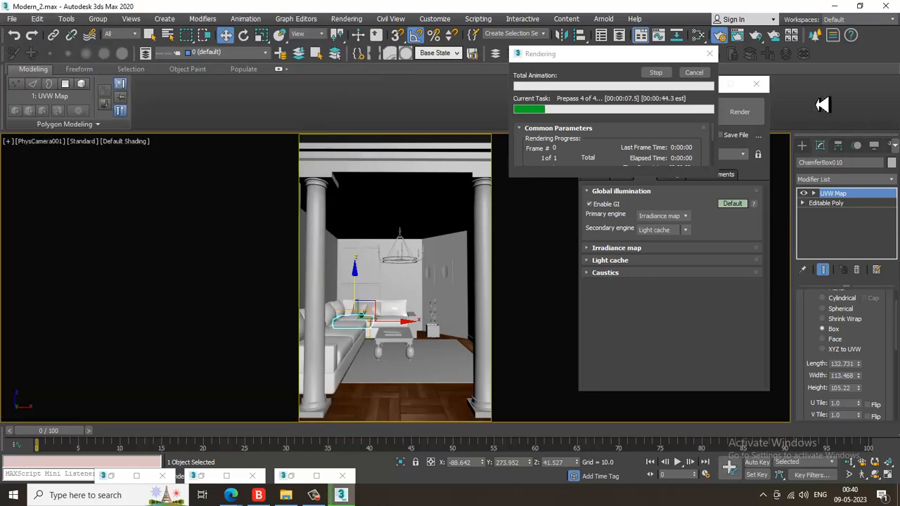
pyautogui.click(694, 72)
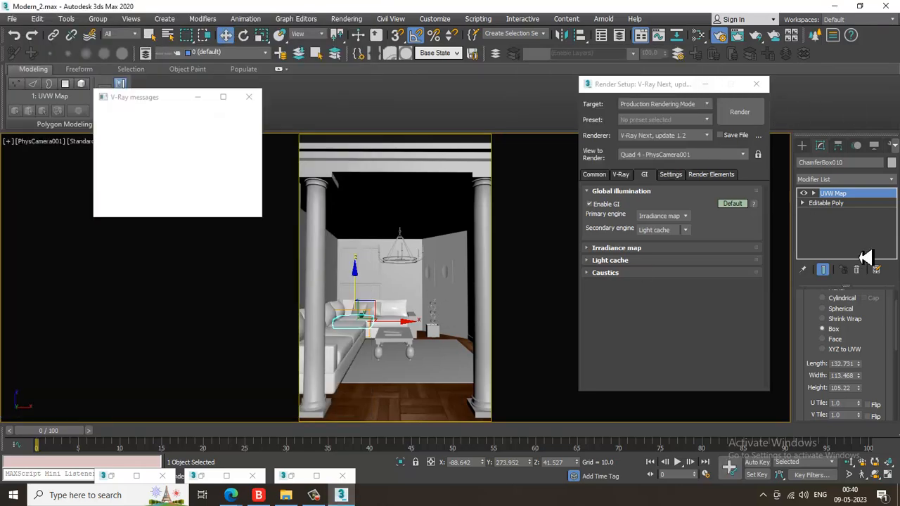
pyautogui.click(248, 98)
# Convert the two intertwined helix shapes of the plant trunk to Editable Poly.
pyautogui.click(434, 313)
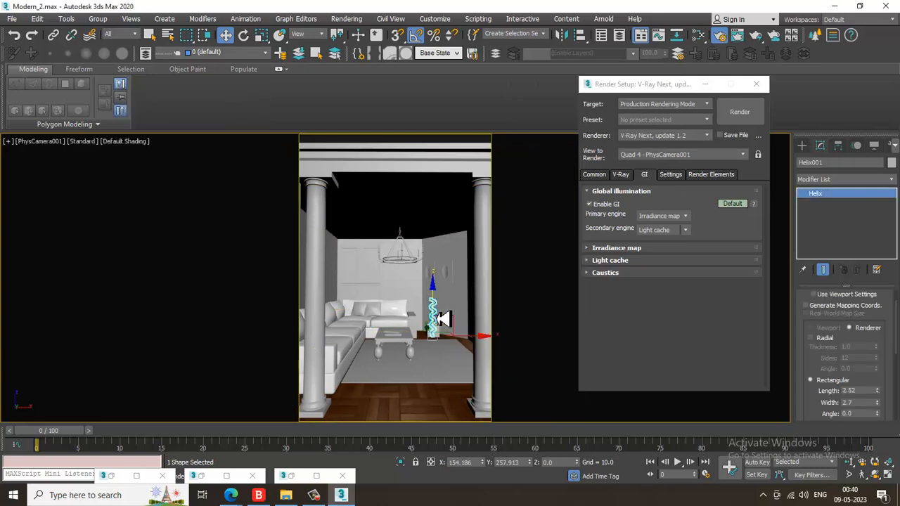
pyautogui.keyDown('ctrl'); pyautogui.click(441, 315); pyautogui.keyUp('ctrl')
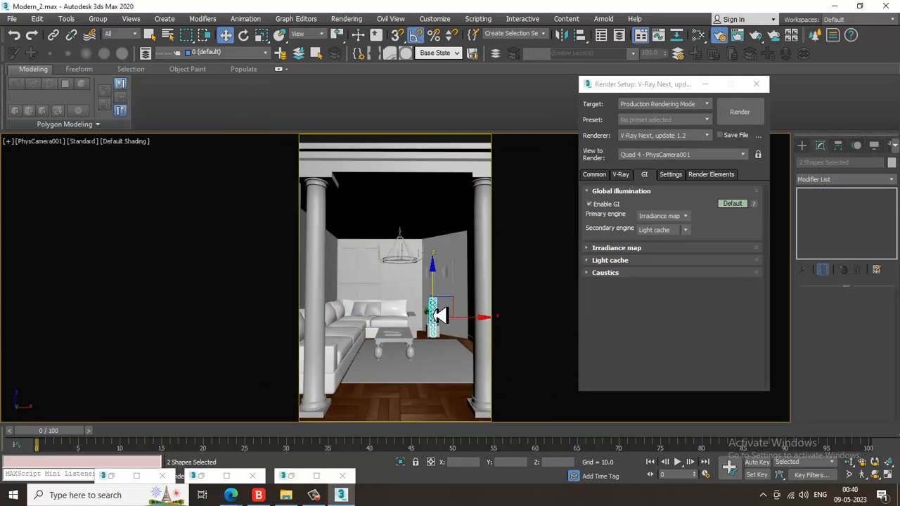
pyautogui.rightClick(439, 316)
pyautogui.moveTo(492, 413)
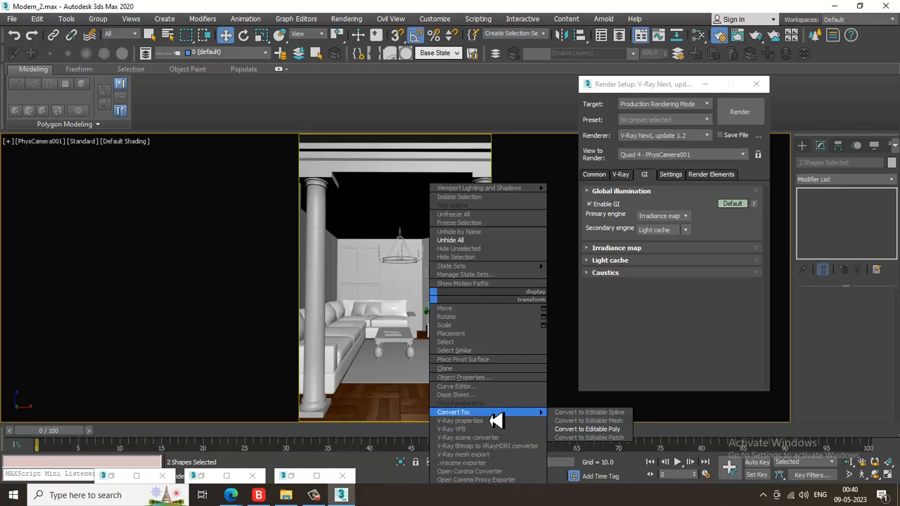
pyautogui.click(601, 434)
# Switch to a perspective view without safe frames and select the room's wall object, Wall001.
pyautogui.press('p')
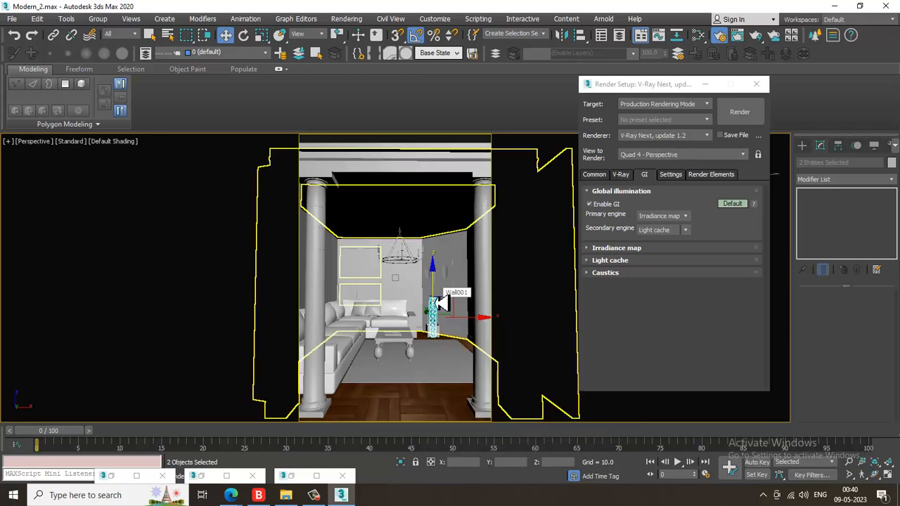
pyautogui.press('z')
pyautogui.keyDown('alt'); pyautogui.moveTo(449, 322); pyautogui.dragTo(408, 347, button='middle'); pyautogui.keyUp('alt')
pyautogui.scroll(-3, 423, 336)
pyautogui.hotkey('shift', 'f')
pyautogui.scroll(-6, 411, 331)
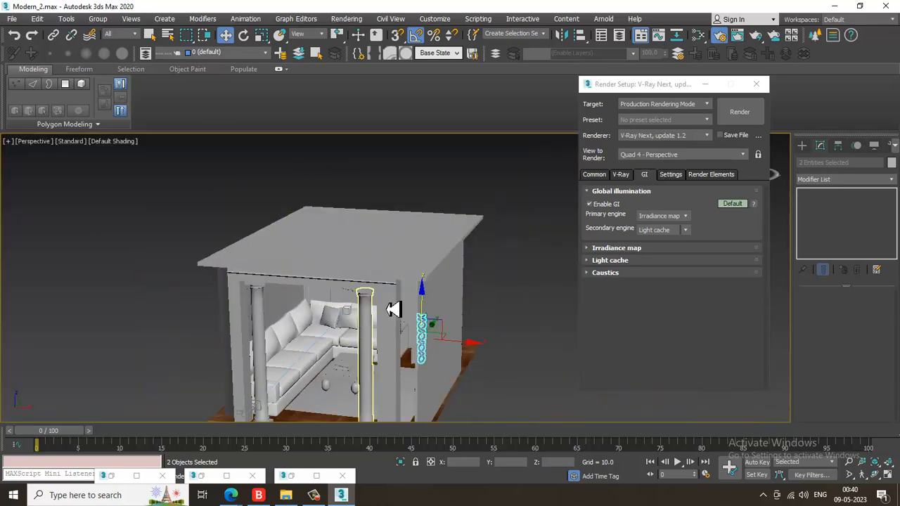
pyautogui.keyDown('alt'); pyautogui.moveTo(382, 316); pyautogui.dragTo(432, 241, button='middle'); pyautogui.keyUp('alt')
pyautogui.scroll(5, 435, 246)
pyautogui.scroll(-5, 427, 224)
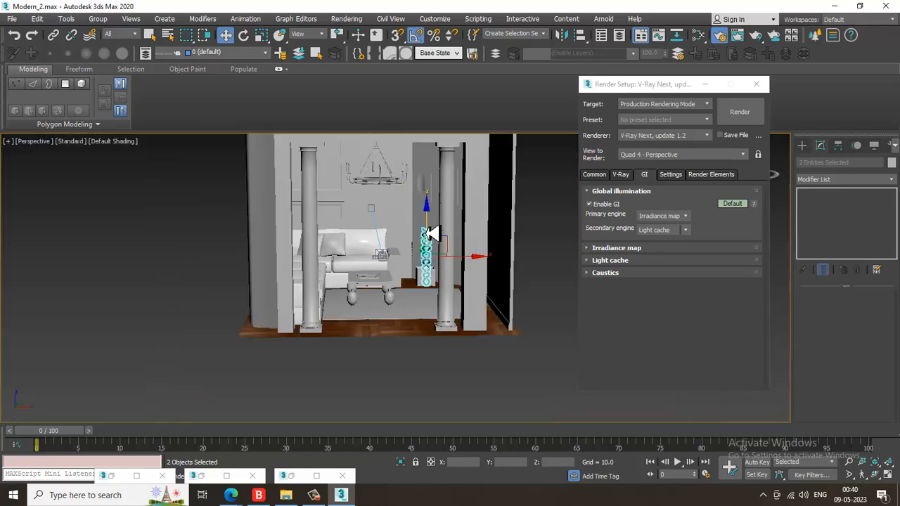
pyautogui.scroll(3, 427, 228)
pyautogui.click(402, 192)
pyautogui.moveTo(404, 191)
pyautogui.keyDown('alt'); pyautogui.mouseDown(button='middle')
pyautogui.moveTo(434, 193)
pyautogui.moveTo(432, 251)
pyautogui.moveTo(407, 252)
pyautogui.moveTo(395, 204)
pyautogui.mouseUp(button='middle'); pyautogui.keyUp('alt')
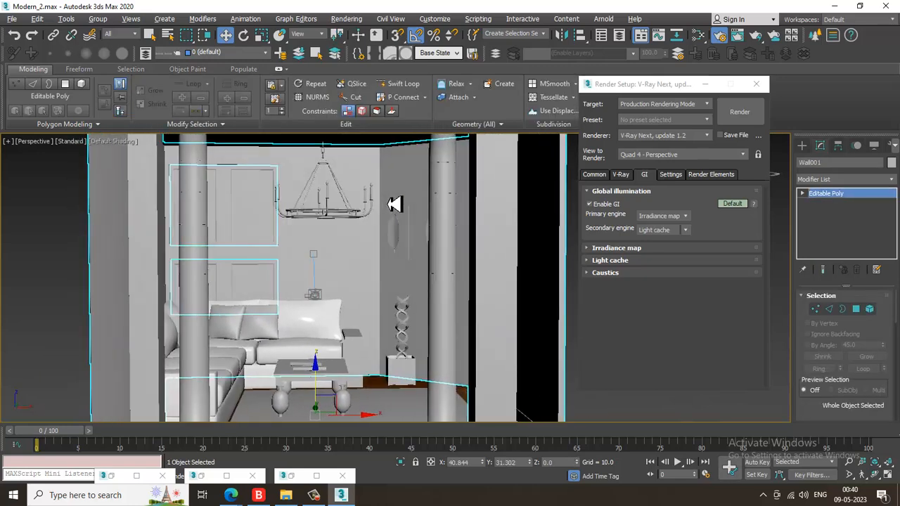
# Check the reference images for the wall finish, closing the chandelier picture and minimizing the interior-with-columns picture.
pyautogui.click(113, 479)
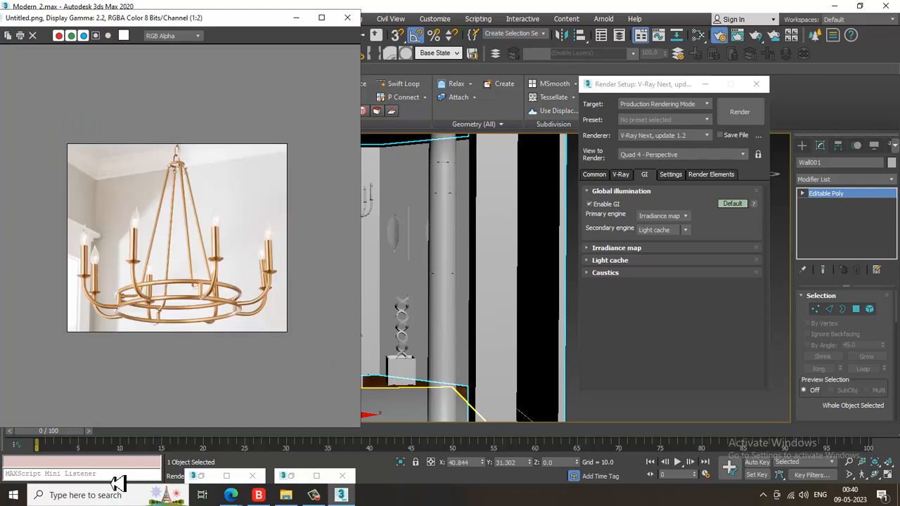
pyautogui.click(347, 18)
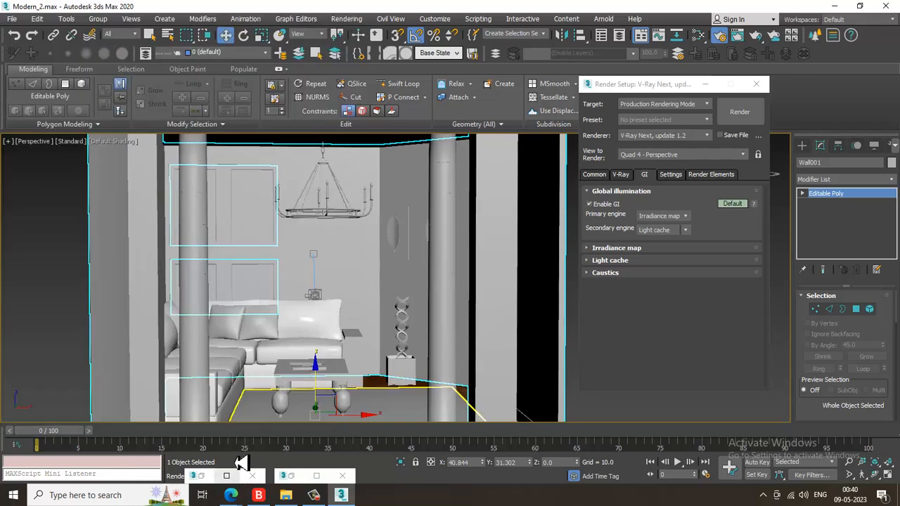
pyautogui.click(227, 476)
pyautogui.click(834, 6)
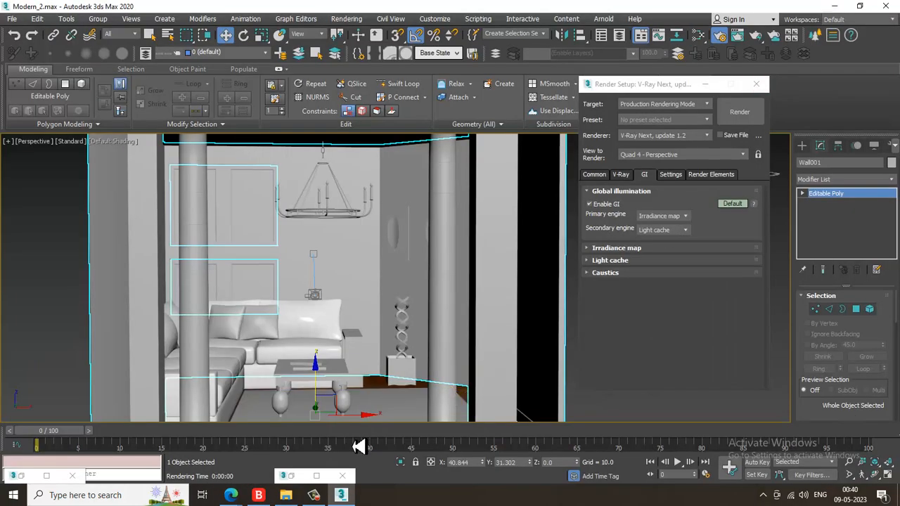
pyautogui.click(296, 479)
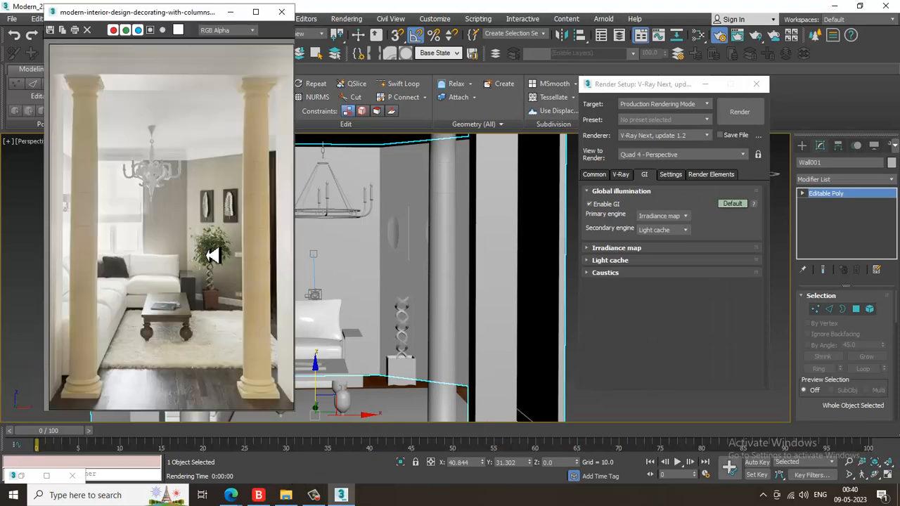
pyautogui.click(230, 12)
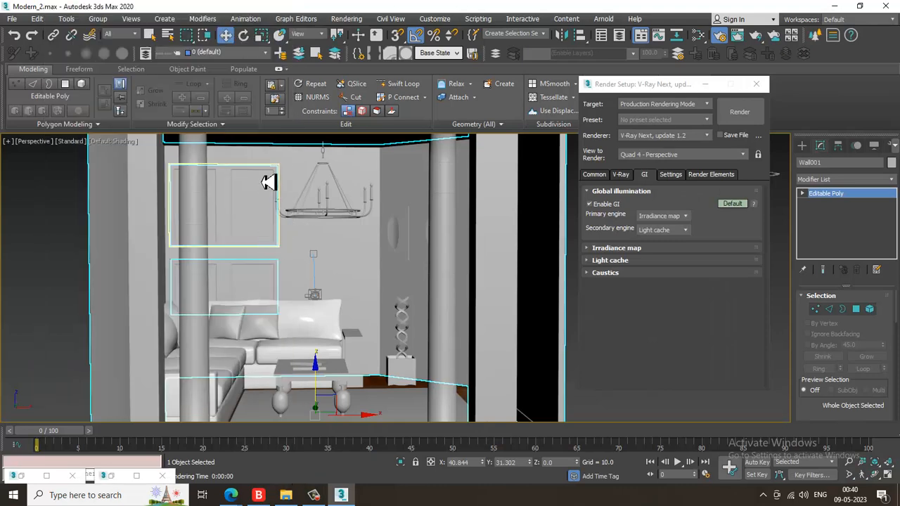
# Show edged faces and select Wall001's polygons around the column opening, window panels and outer side walls, comparing them with the reference image.
pyautogui.press('F4')
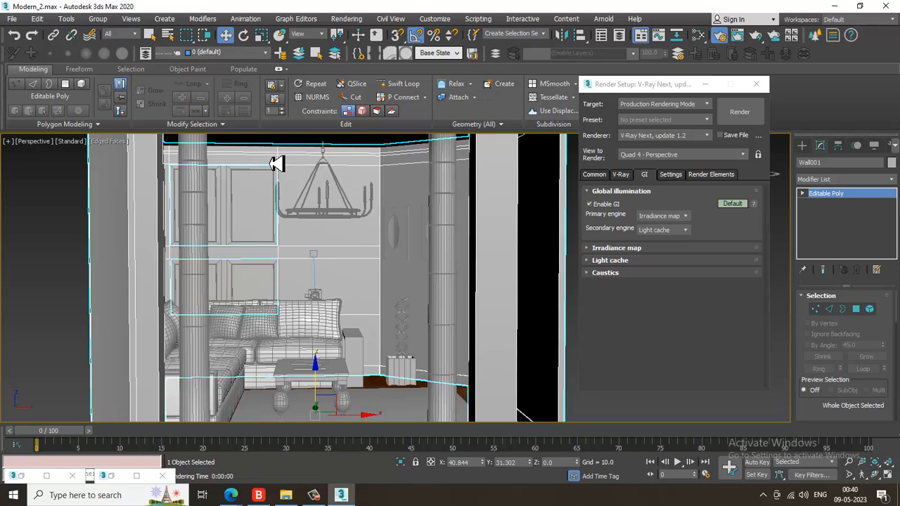
pyautogui.click(861, 309)
pyautogui.scroll(-6, 259, 173)
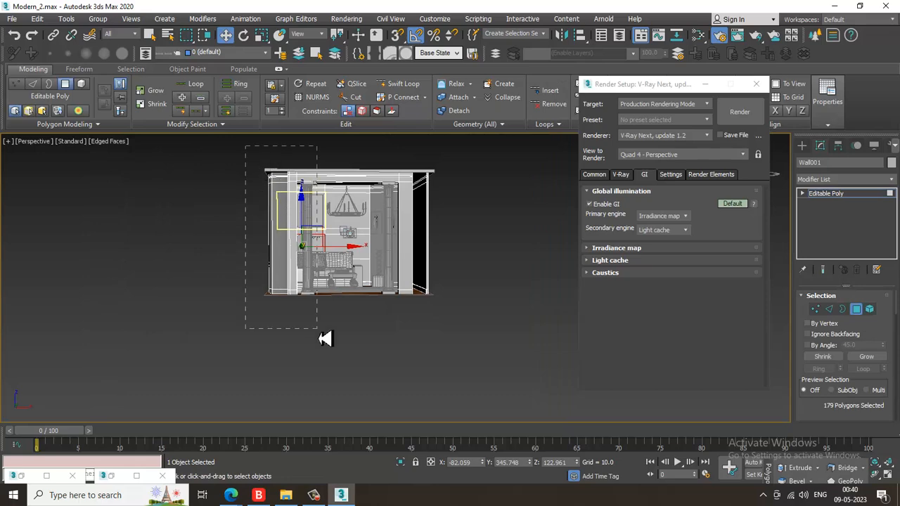
pyautogui.hotkey('ctrl', 'a')
pyautogui.scroll(6, 340, 218)
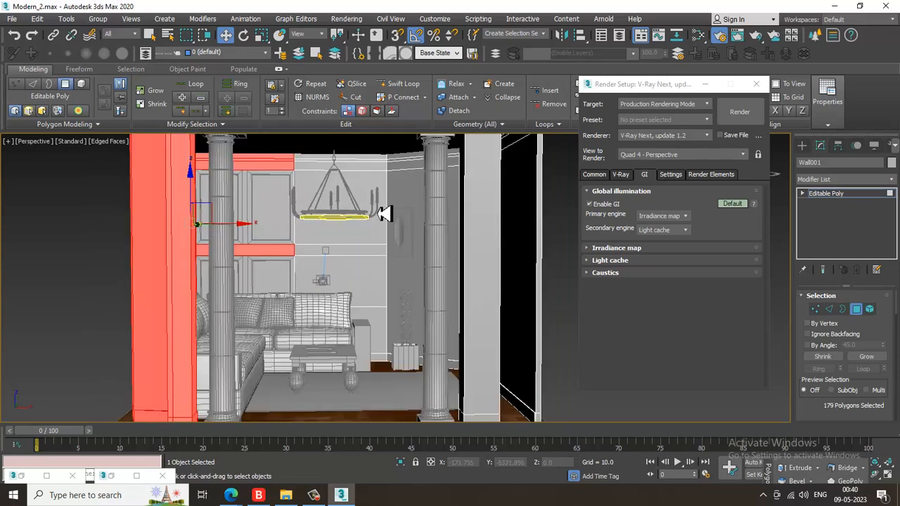
pyautogui.scroll(-5, 384, 215)
pyautogui.scroll(3, 380, 212)
pyautogui.scroll(3, 374, 214)
pyautogui.keyDown('alt'); pyautogui.moveTo(325, 216); pyautogui.dragTo(440, 210, button='middle'); pyautogui.keyUp('alt')
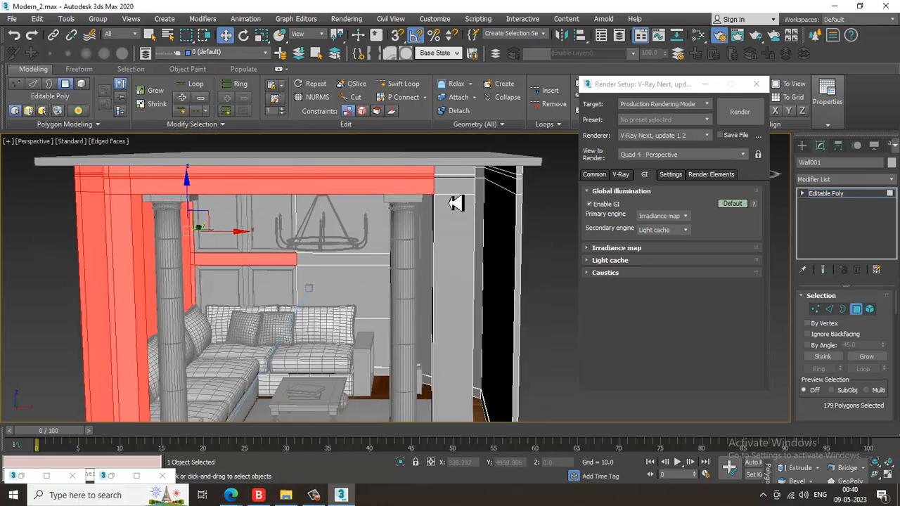
pyautogui.scroll(-5, 479, 231)
pyautogui.keyDown('alt'); pyautogui.moveTo(378, 389); pyautogui.dragTo(425, 323, button='middle'); pyautogui.keyUp('alt')
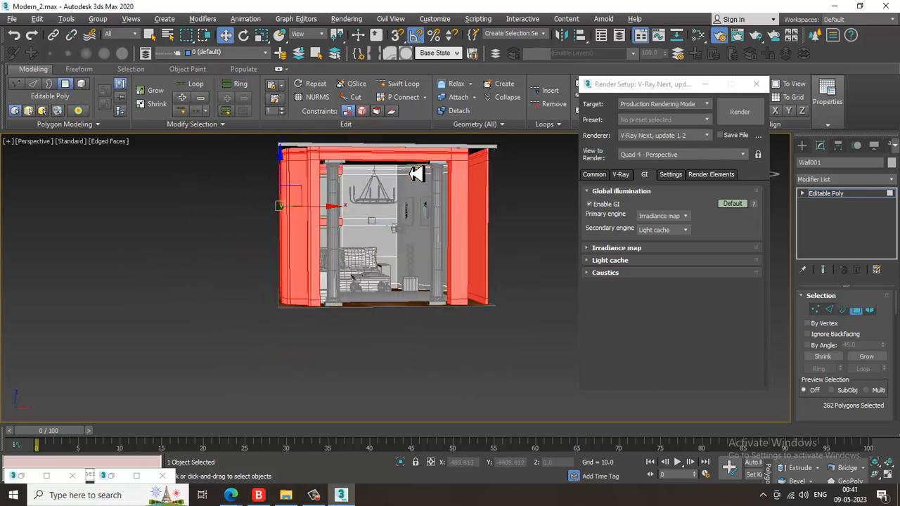
pyautogui.keyDown('alt'); pyautogui.moveTo(441, 234); pyautogui.dragTo(330, 366, button='middle'); pyautogui.keyUp('alt')
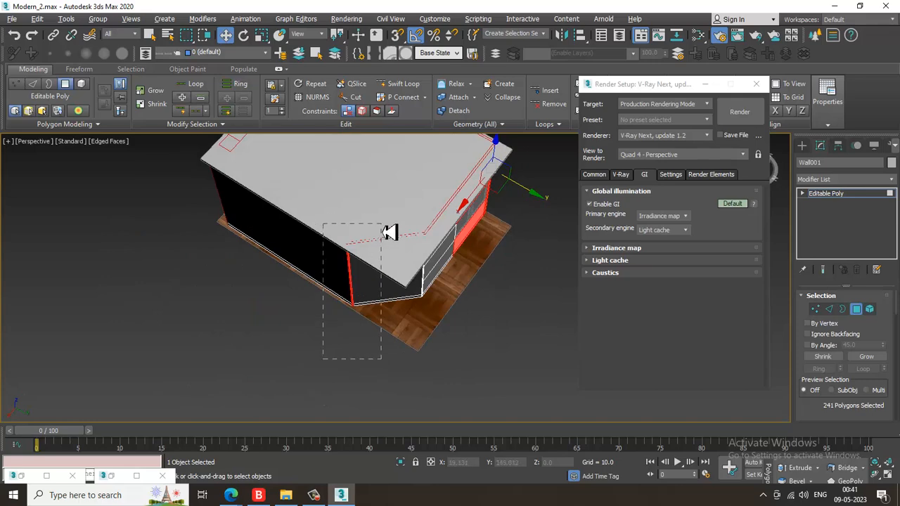
pyautogui.keyDown('alt'); pyautogui.moveTo(385, 283); pyautogui.dragTo(479, 265, button='middle'); pyautogui.keyUp('alt')
pyautogui.scroll(5, 402, 267)
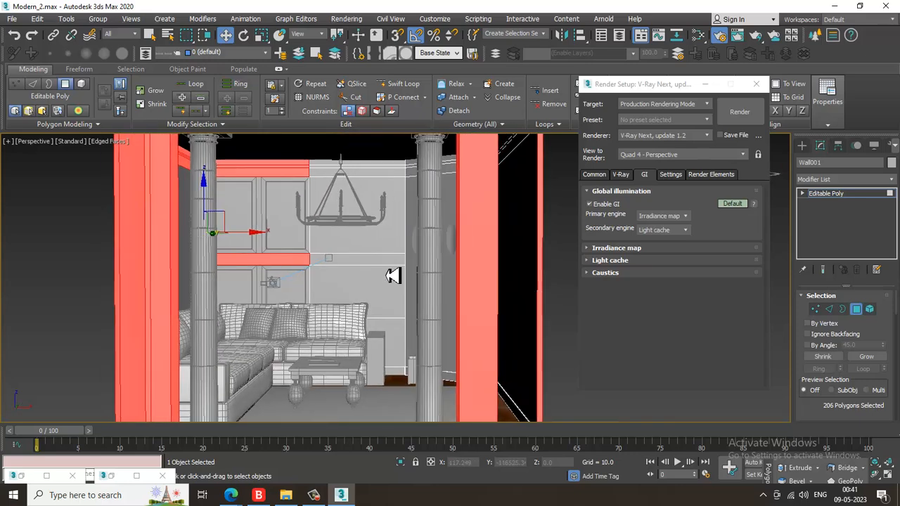
pyautogui.click(121, 481)
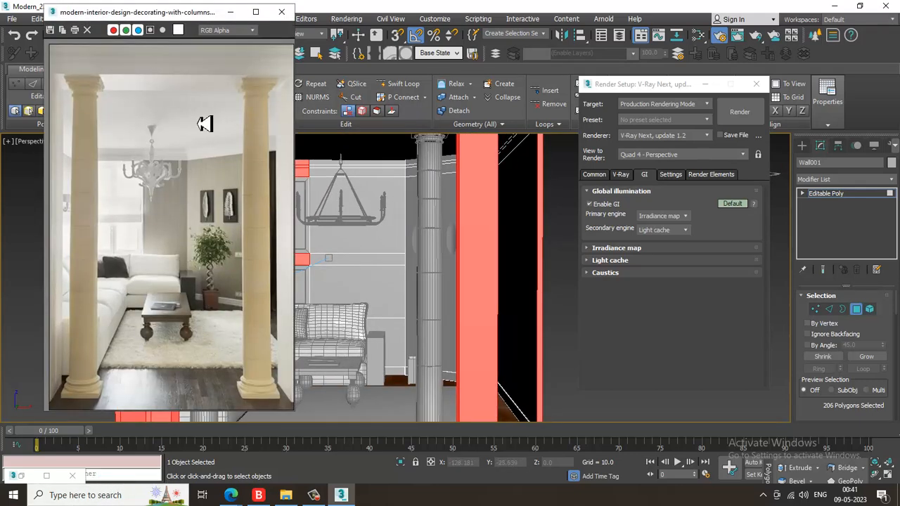
pyautogui.click(248, 15)
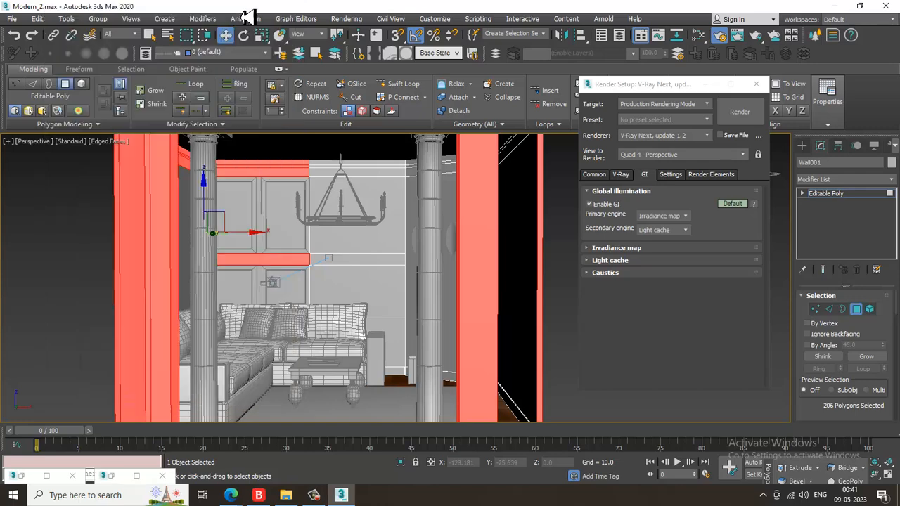
# Create a new VRayMtl in the material editor and set its diffuse color to white.
pyautogui.press('m')
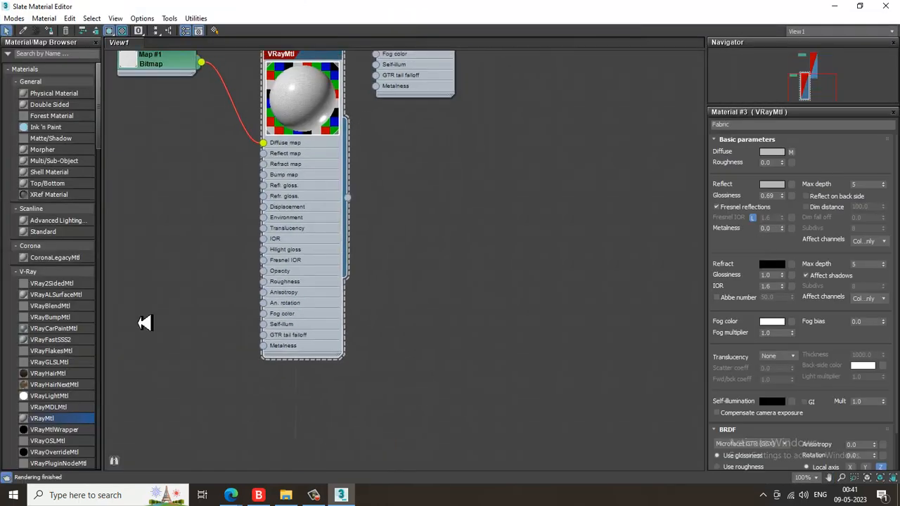
pyautogui.moveTo(388, 286); pyautogui.dragTo(450, 147)
pyautogui.doubleClick(411, 137)
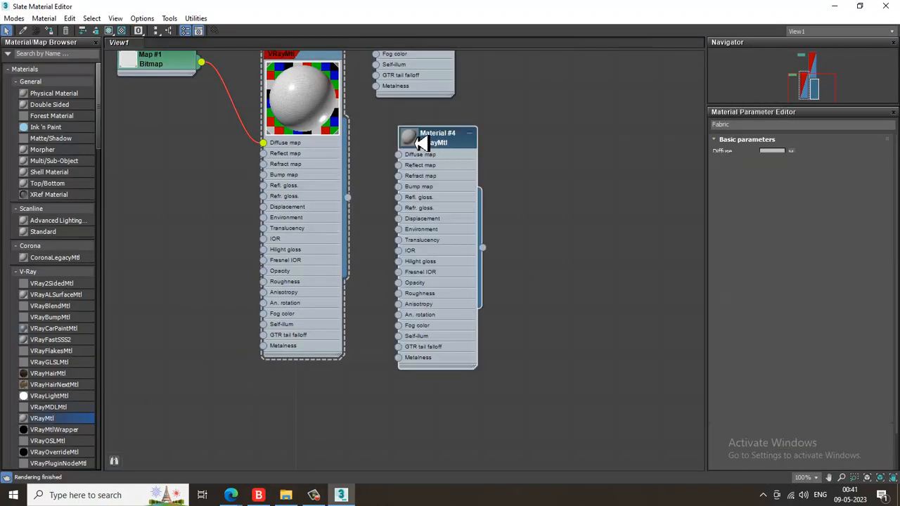
pyautogui.click(772, 151)
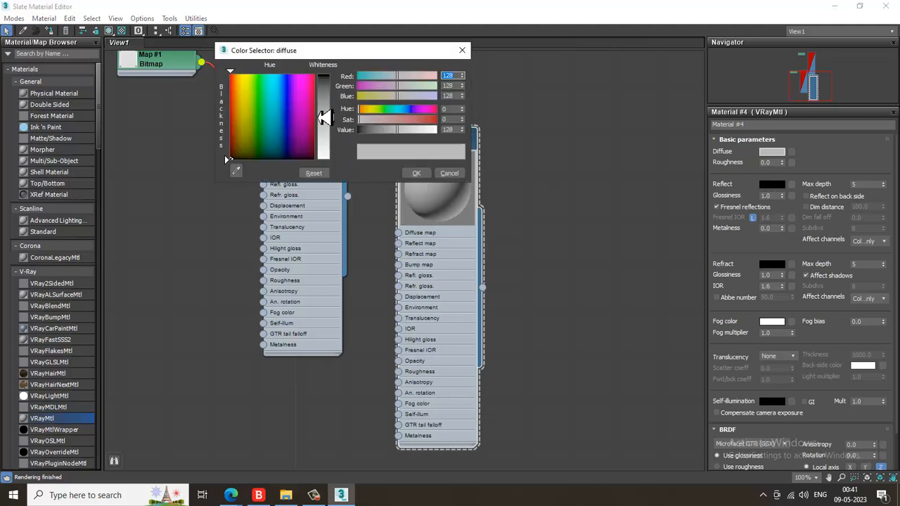
pyautogui.moveTo(328, 111); pyautogui.dragTo(338, 163)
pyautogui.click(416, 174)
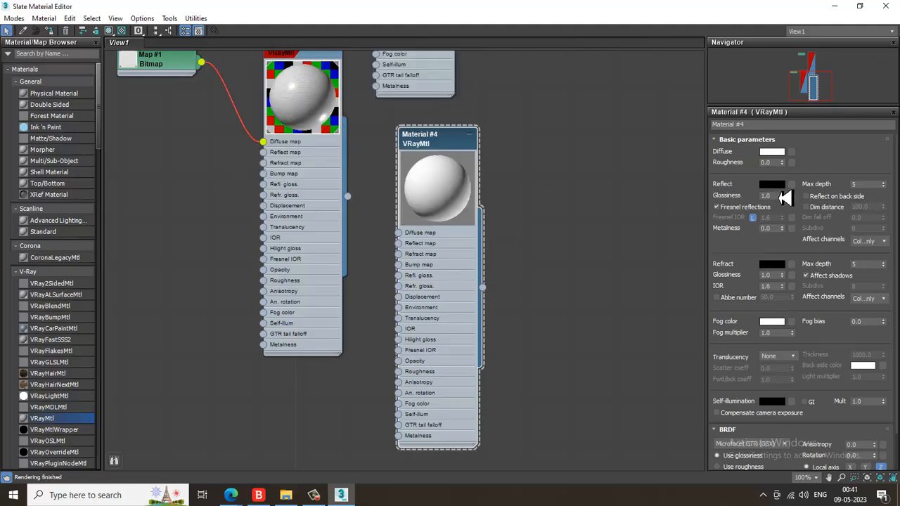
# Give the new material a light grey reflection with glossiness 0.61 and name it wall.
pyautogui.click(772, 184)
pyautogui.moveTo(343, 92); pyautogui.dragTo(337, 134)
pyautogui.click(416, 173)
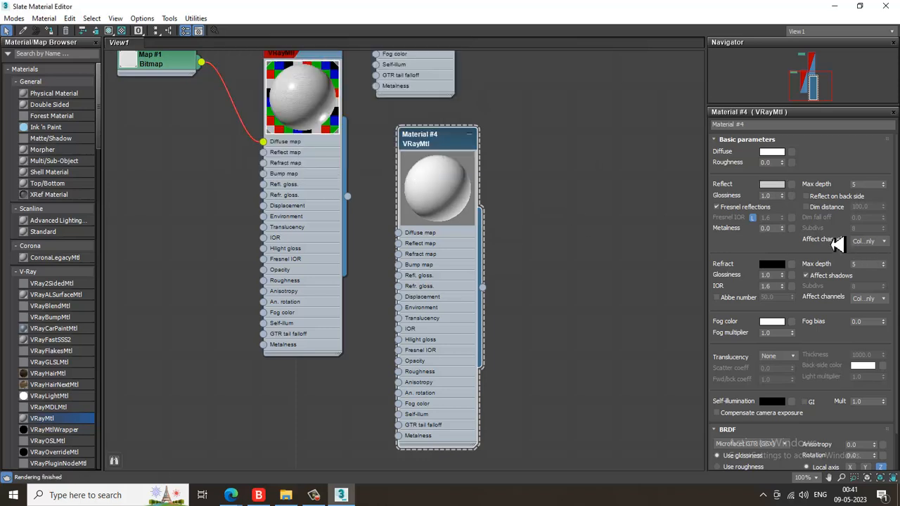
pyautogui.moveTo(782, 197); pyautogui.dragTo(789, 232)
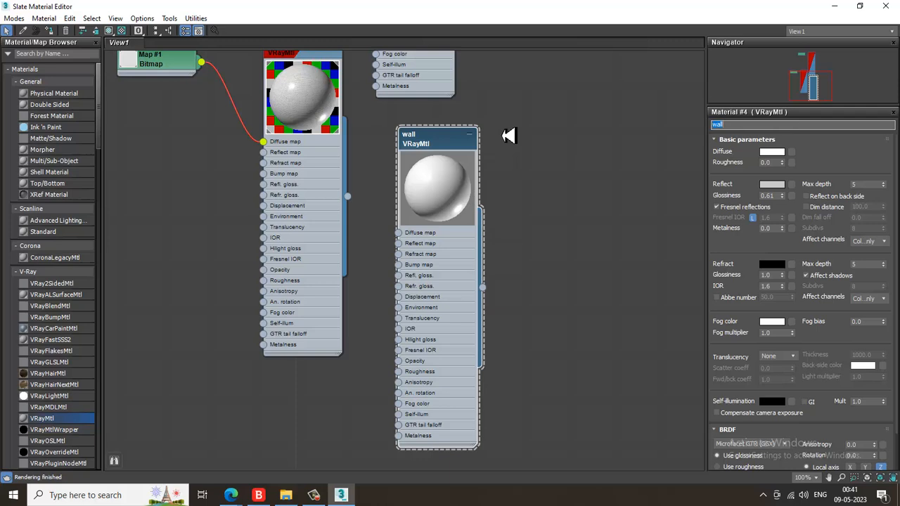
# Unlock the wall material's Fresnel IOR, set it to 1.37, and assign the material to the selected wall polygons.
pyautogui.click(752, 217)
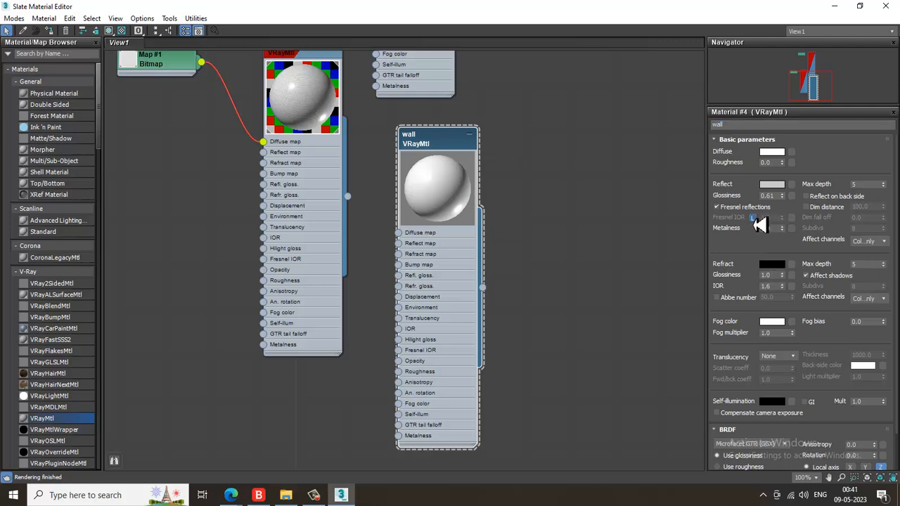
pyautogui.moveTo(791, 223); pyautogui.dragTo(800, 241)
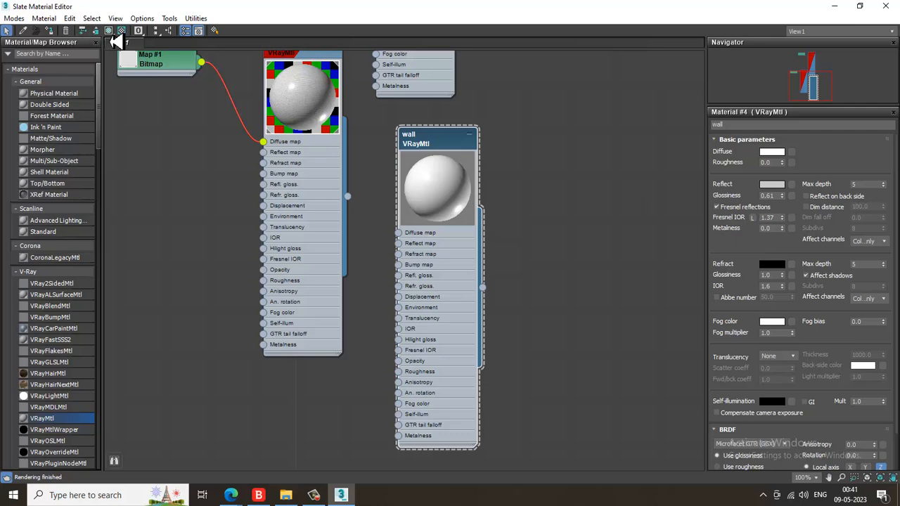
pyautogui.click(835, 6)
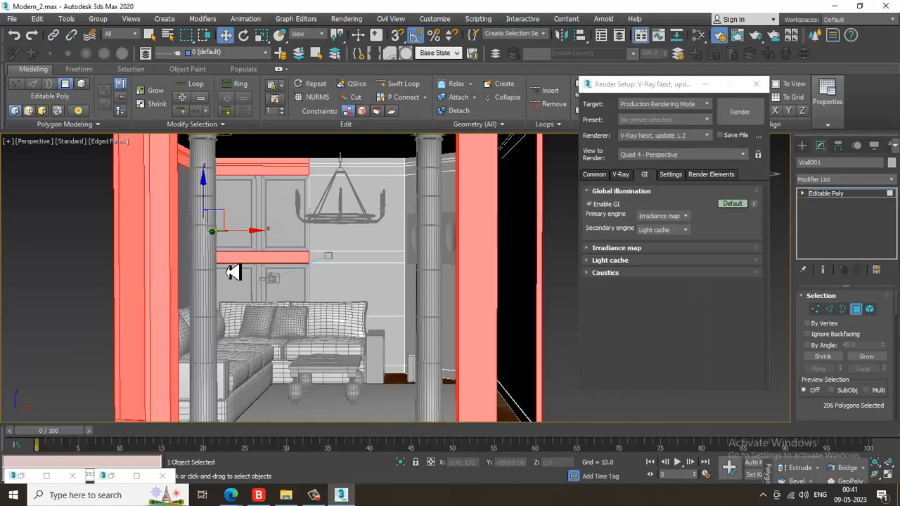
# Deselect the wall polygons and test-render the PhysCamera001 view with safe frames, closing the V-Ray messages window.
pyautogui.click(79, 228)
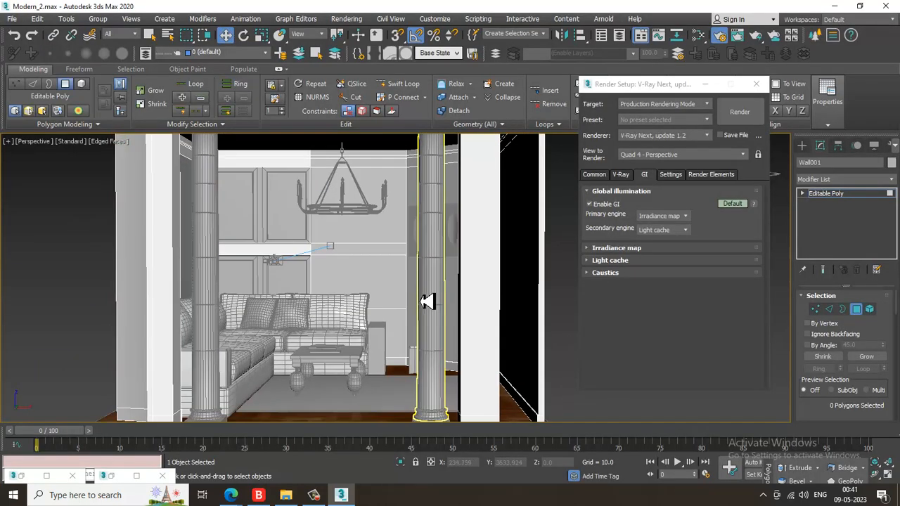
pyautogui.hotkey('alt', 'w')
pyautogui.hotkey('alt', 'w')
pyautogui.press('c')
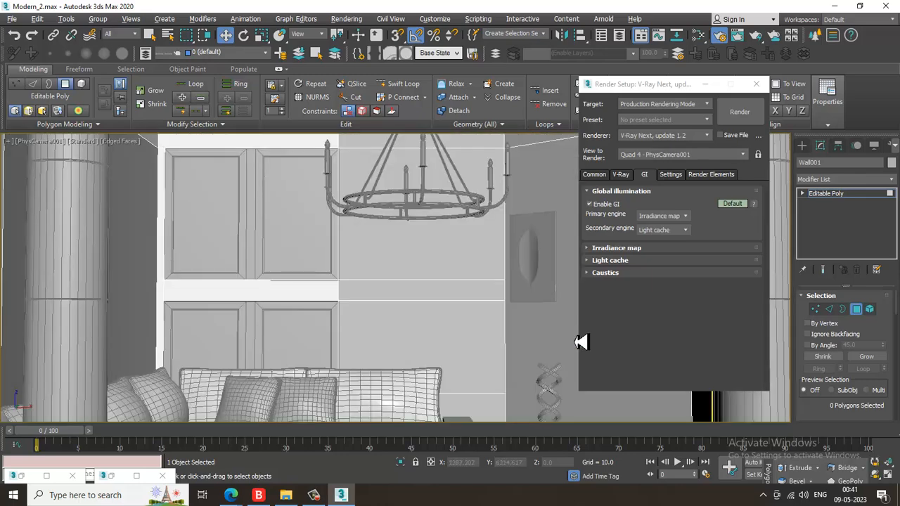
pyautogui.hotkey('shift', 'f')
pyautogui.hotkey('shift', 'q')
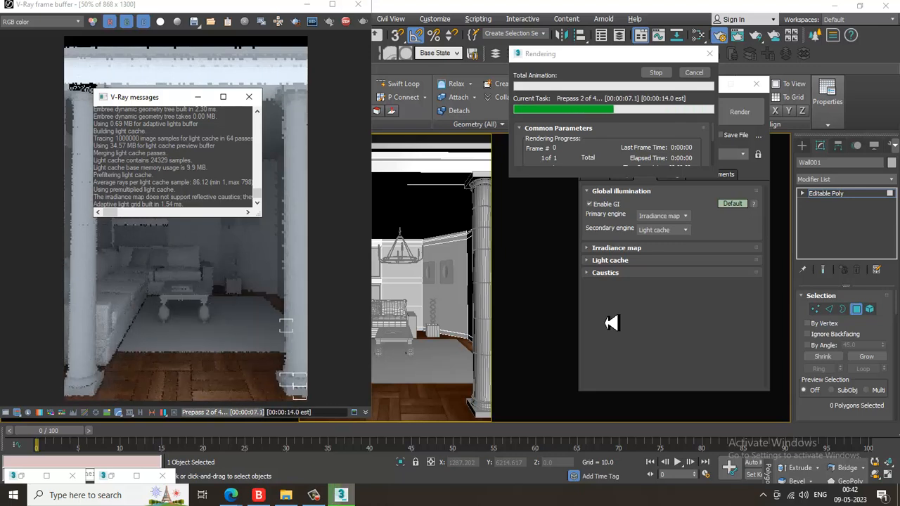
pyautogui.click(248, 96)
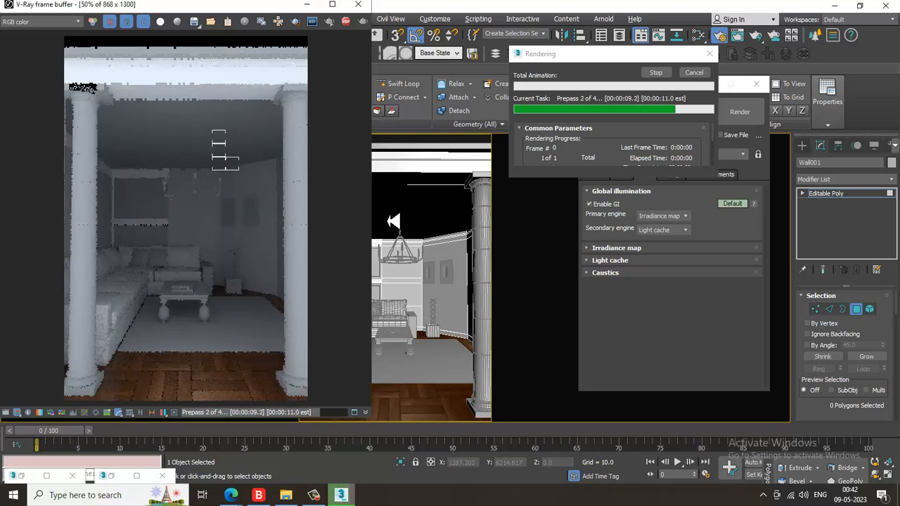